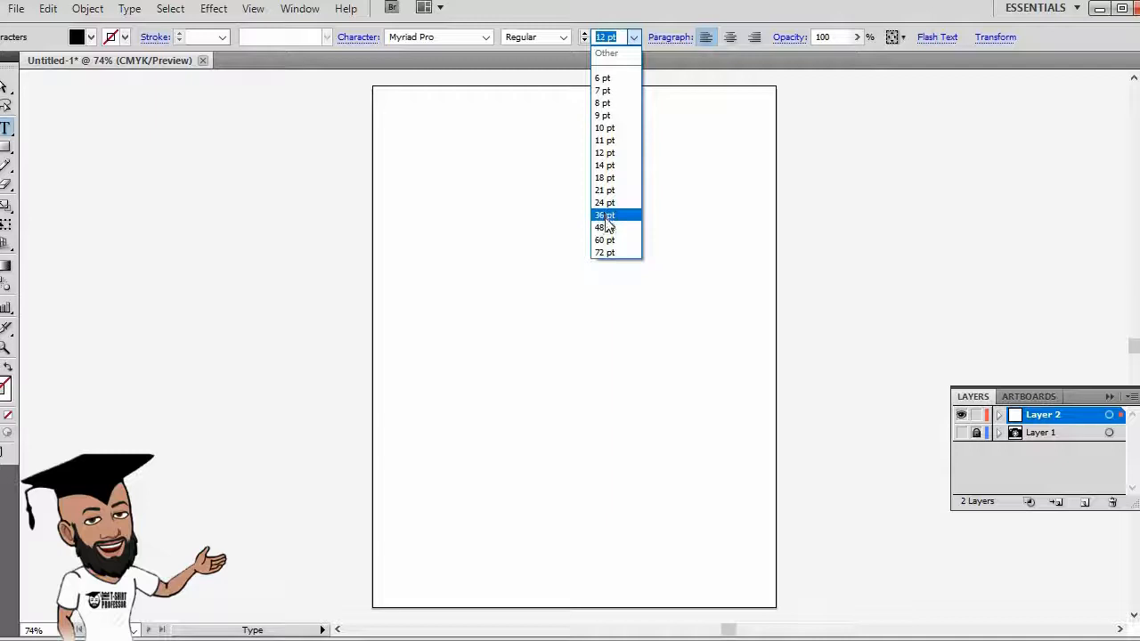
Step: Set the font size to 60 pt and add the text "THE" in the upper part of the artboard on Layer 2
{"action": "left_click", "coordinate": [604, 215]}
{"action": "left_click", "coordinate": [633, 36]}
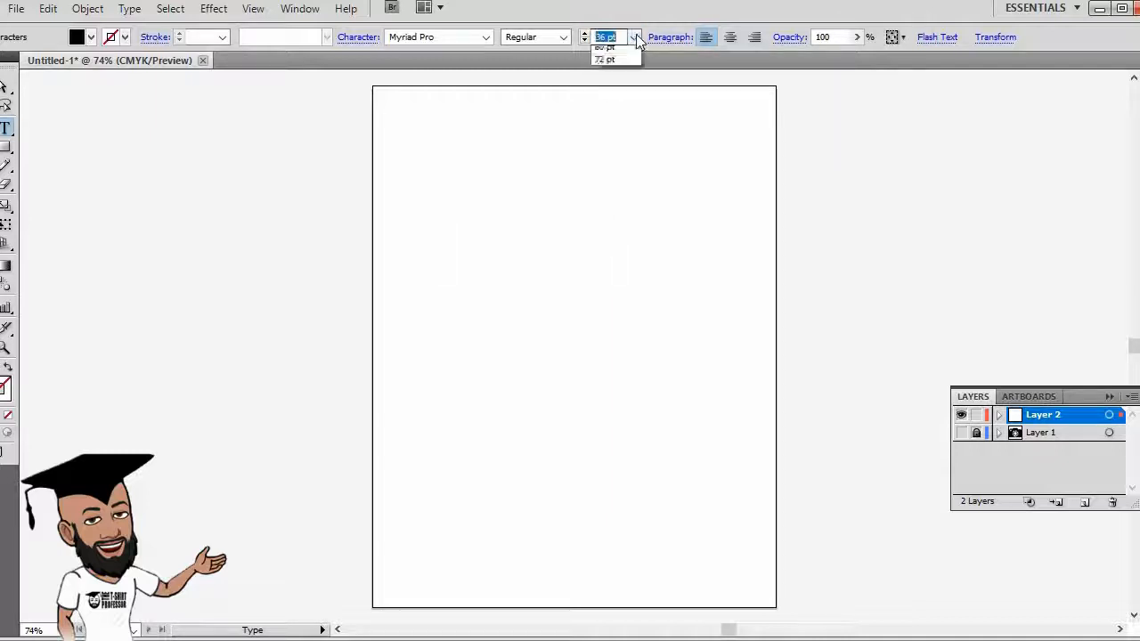
{"action": "left_click", "coordinate": [629, 246]}
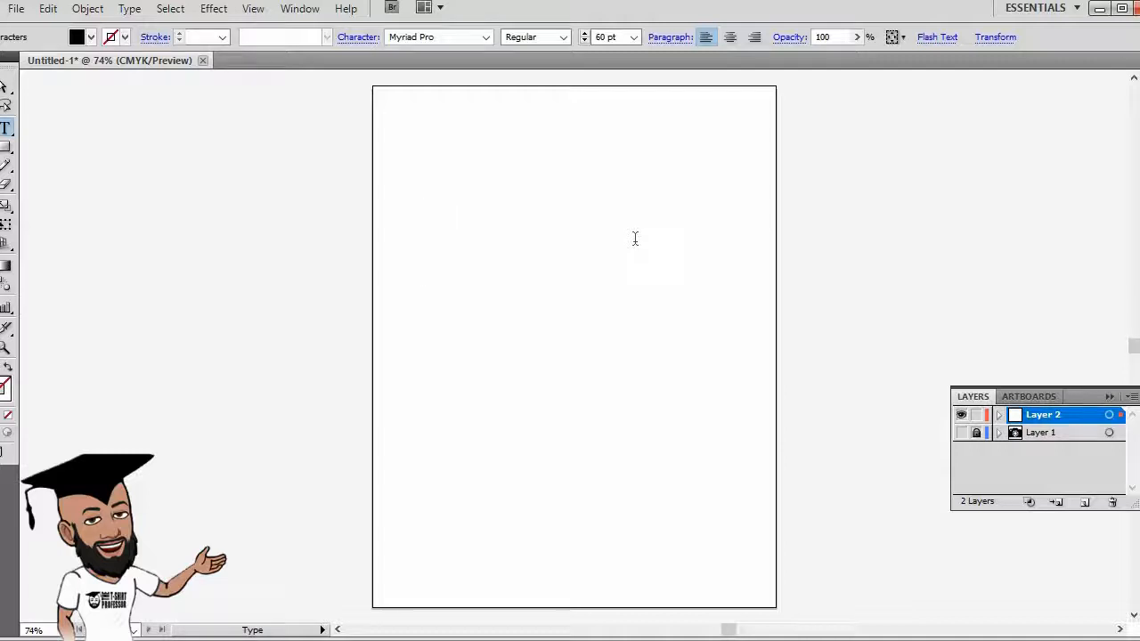
{"action": "type", "text": "THE"}
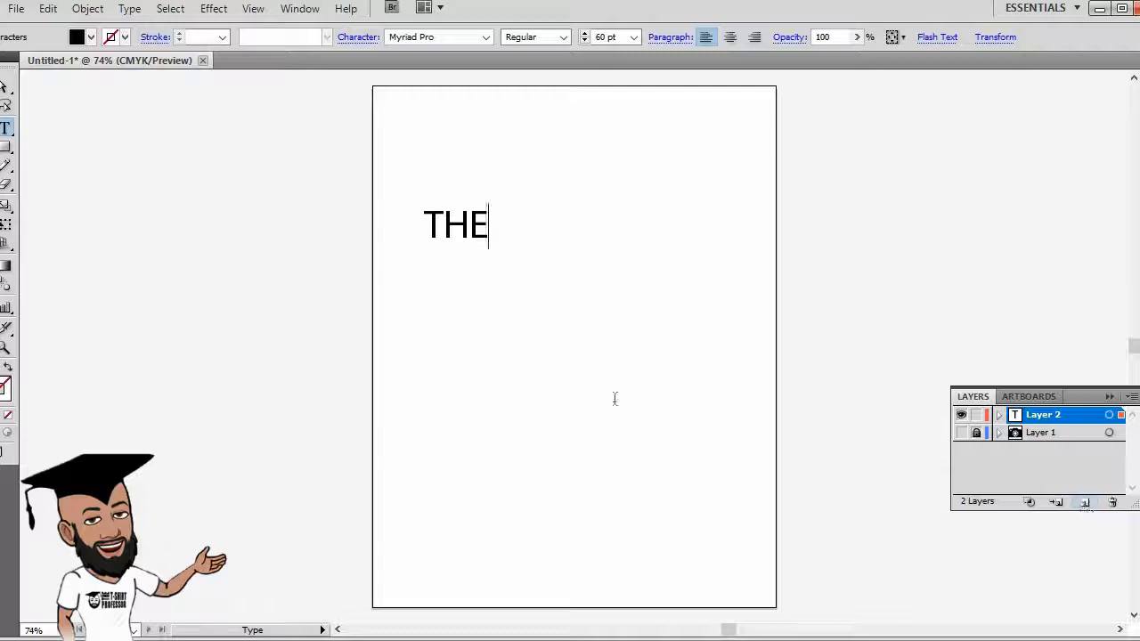
Step: Create a new layer above Layer 2, and add the separate text "REAL" below and to the right of THE on Layer 2
{"action": "left_click", "coordinate": [1088, 505]}
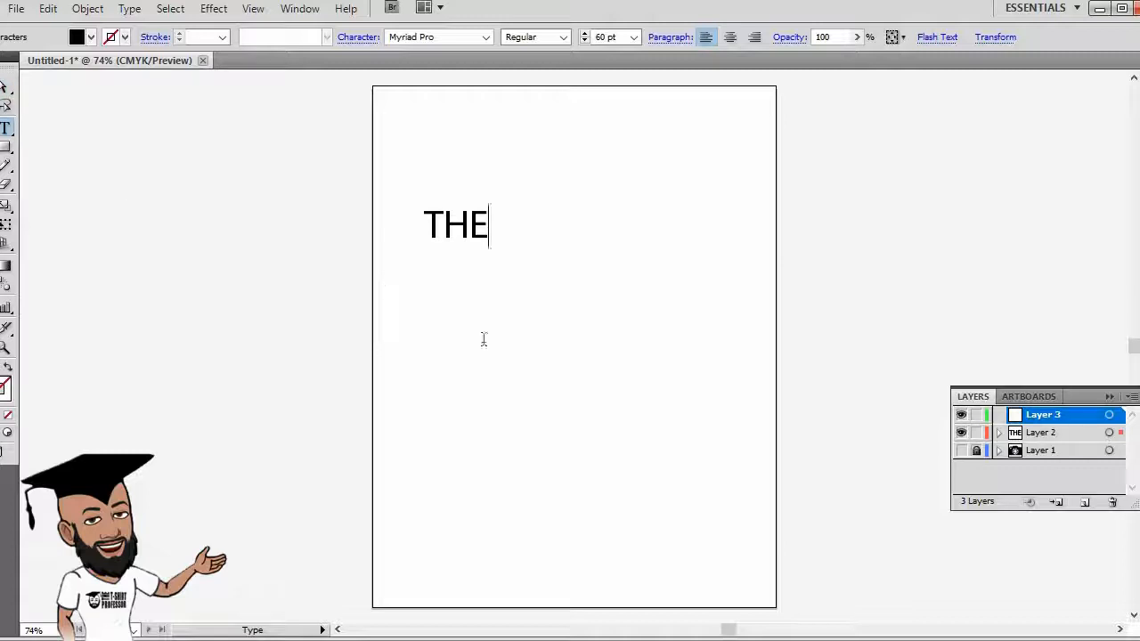
{"action": "left_click", "coordinate": [4, 127]}
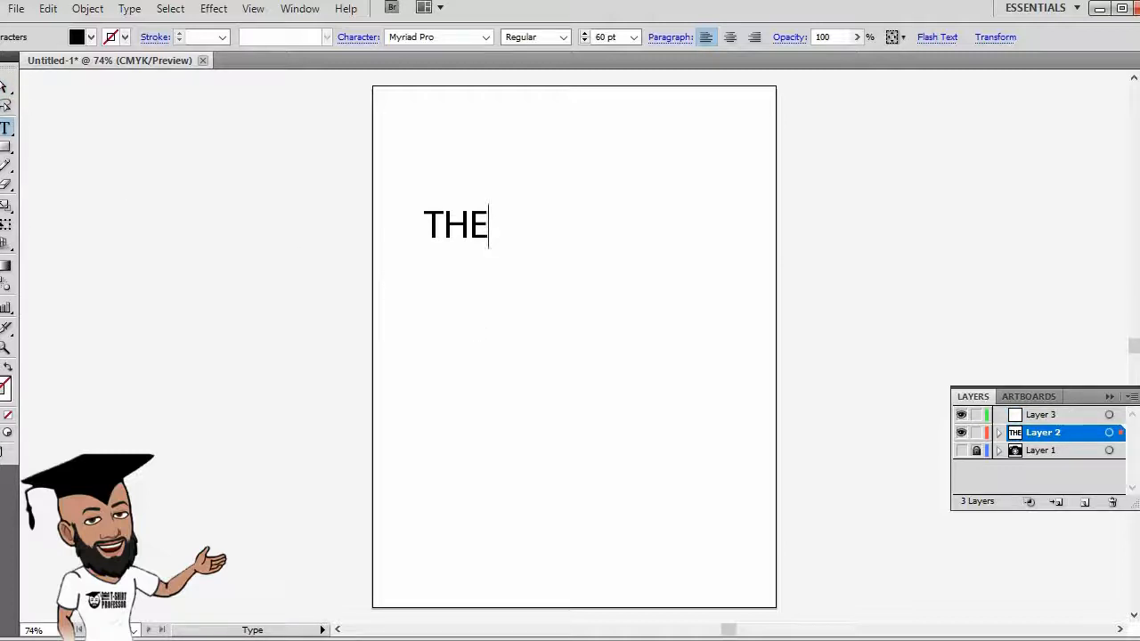
{"action": "left_click", "coordinate": [5, 129]}
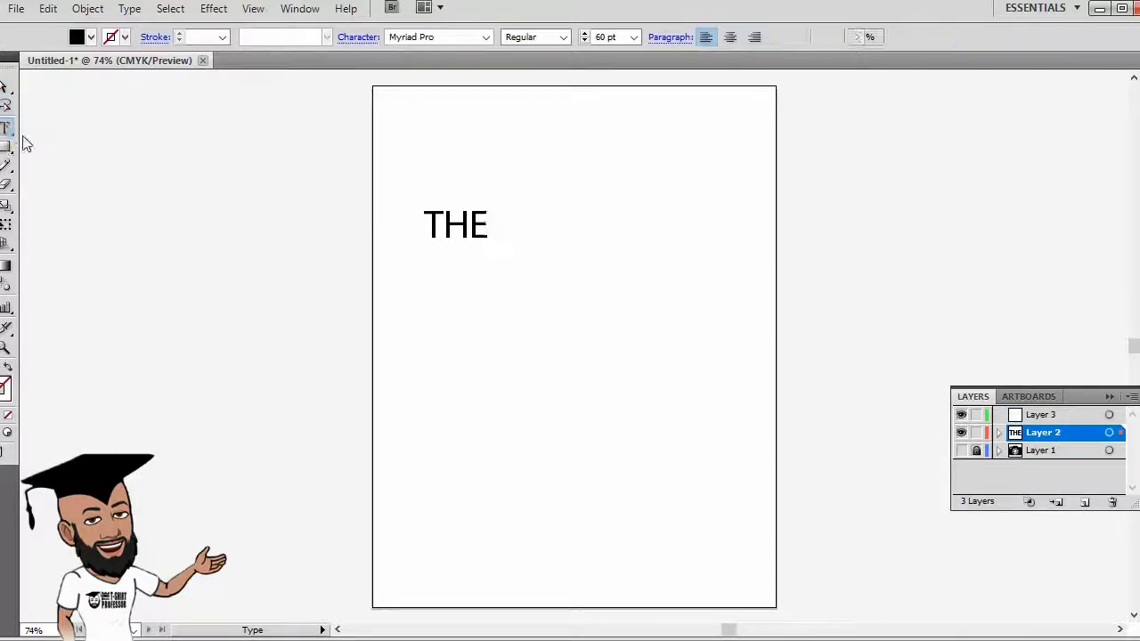
{"action": "left_click", "coordinate": [549, 282]}
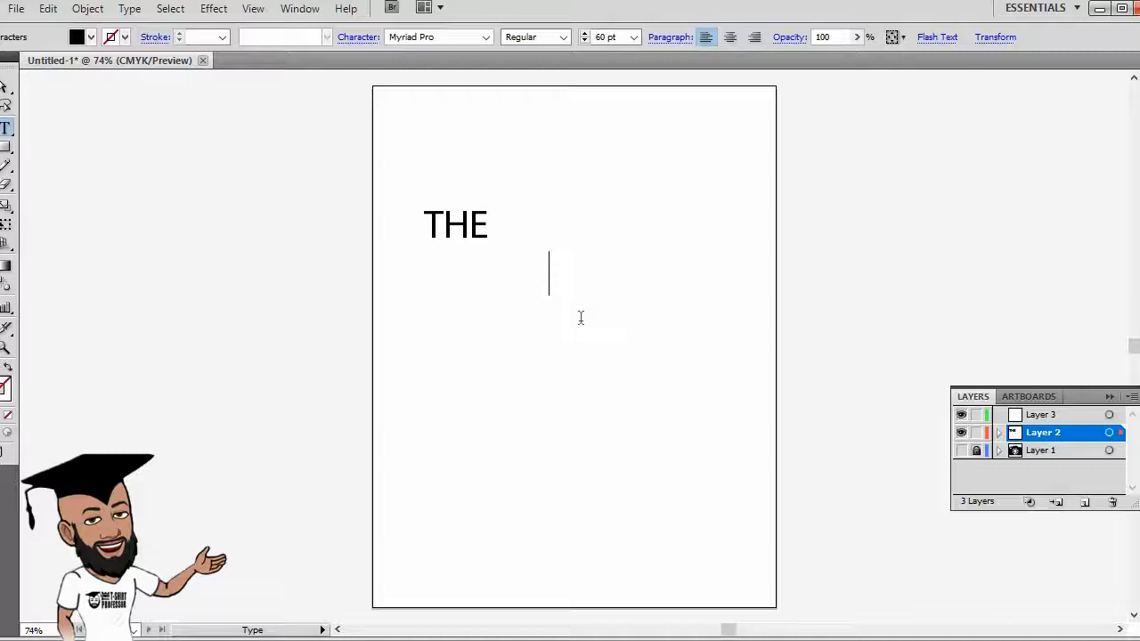
{"action": "type", "text": "REAL"}
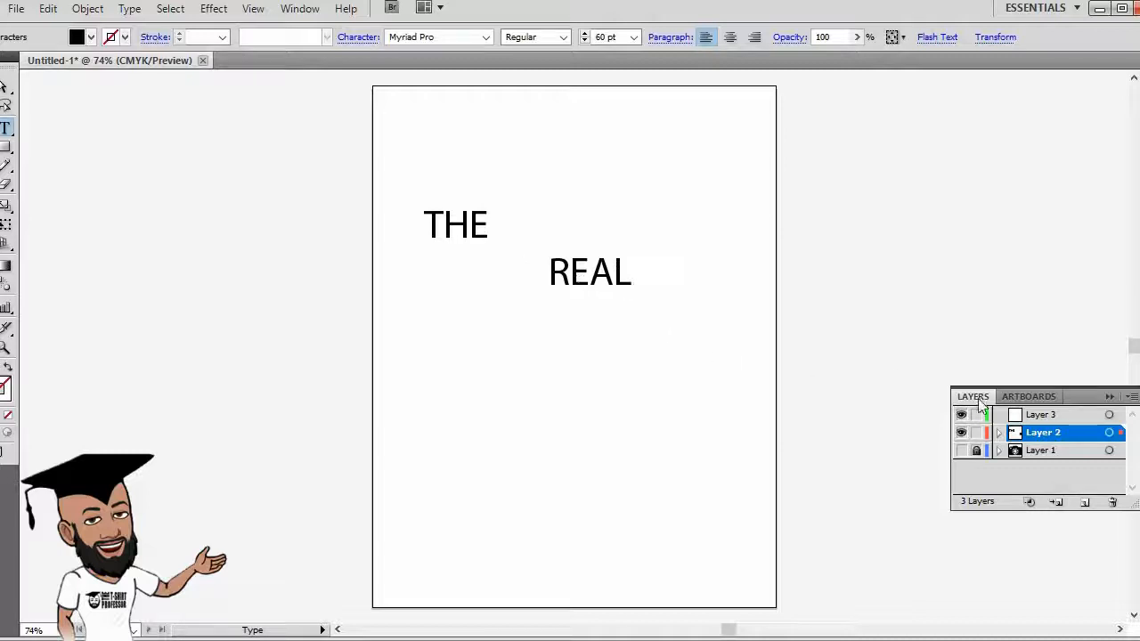
Step: Lock Layer 2 and add the text "Photographers" below REAL on Layer 3
{"action": "left_click", "coordinate": [1066, 416]}
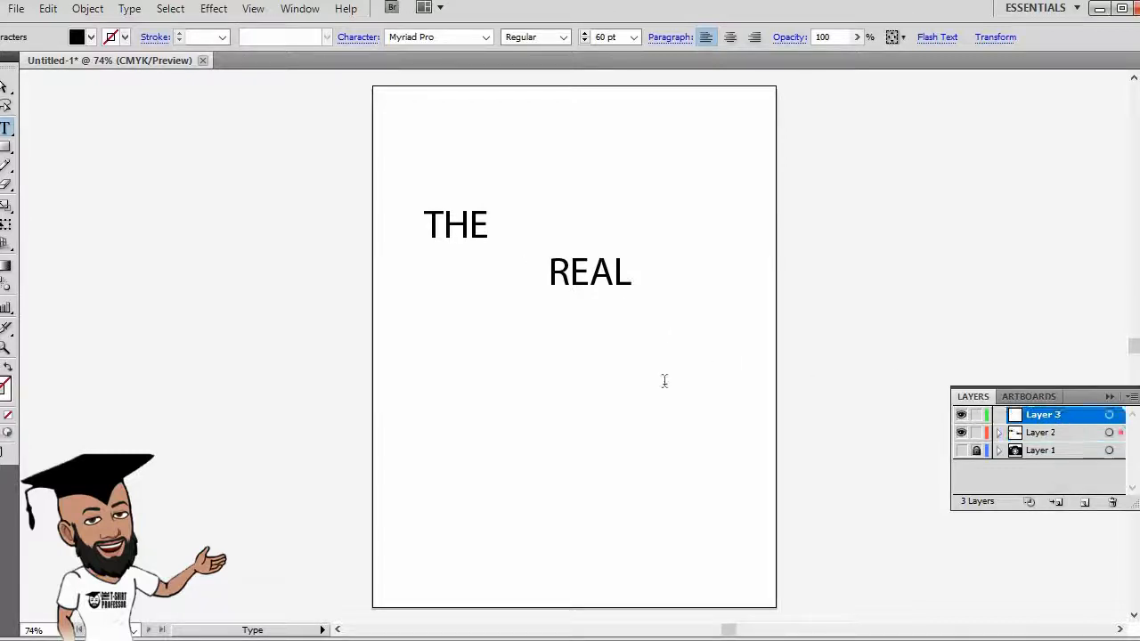
{"action": "left_click", "coordinate": [502, 391]}
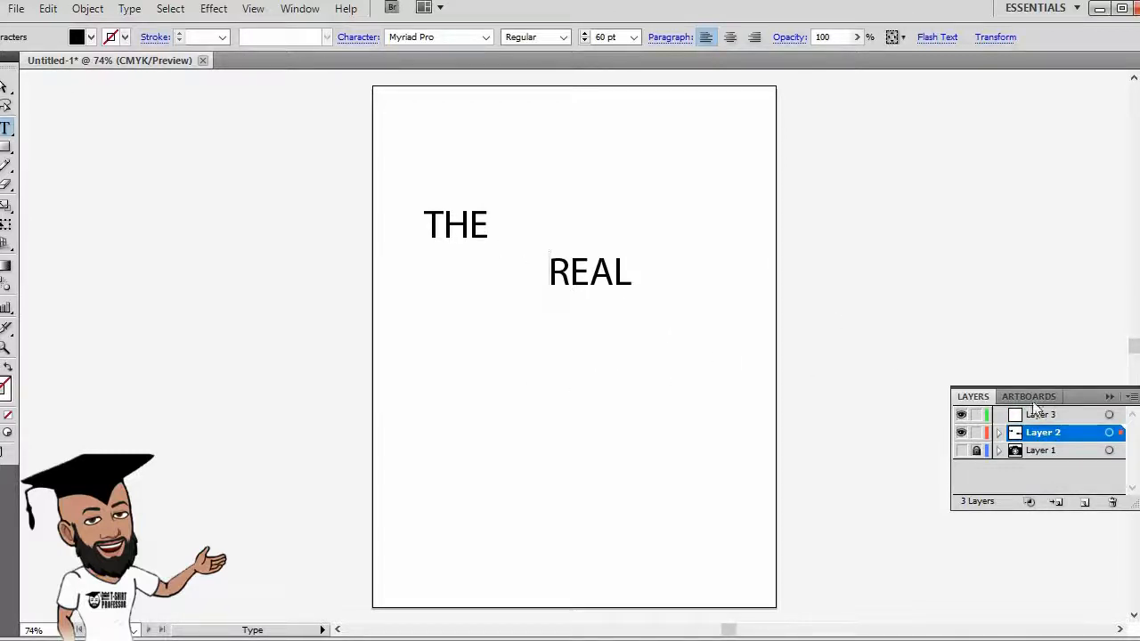
{"action": "left_click", "coordinate": [1059, 415]}
{"action": "left_click", "coordinate": [976, 432]}
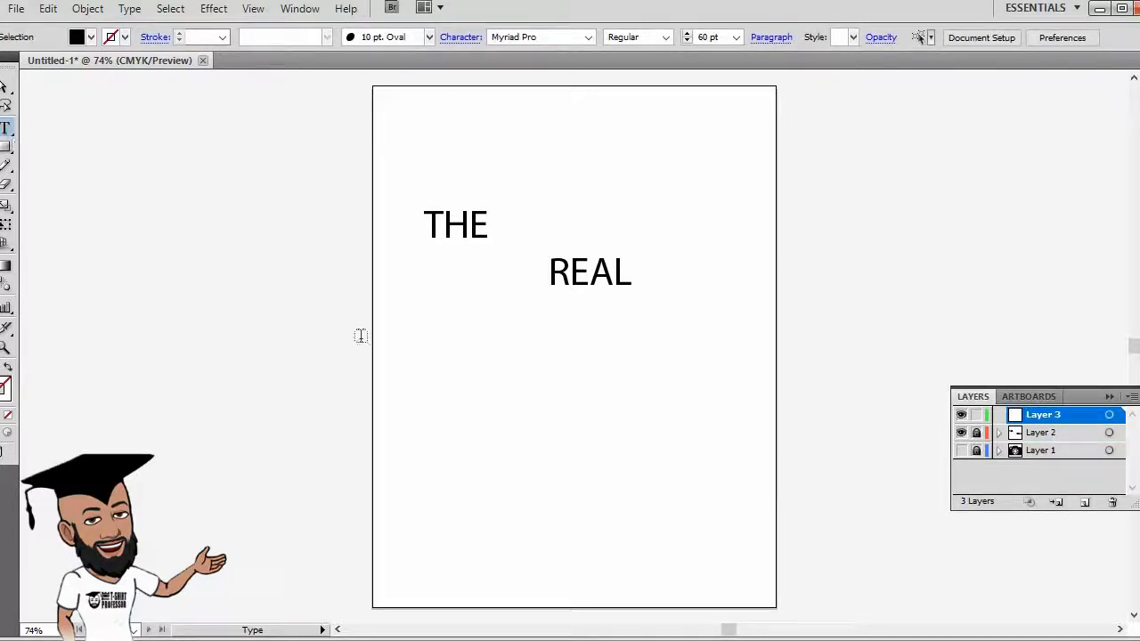
{"action": "left_click", "coordinate": [425, 374]}
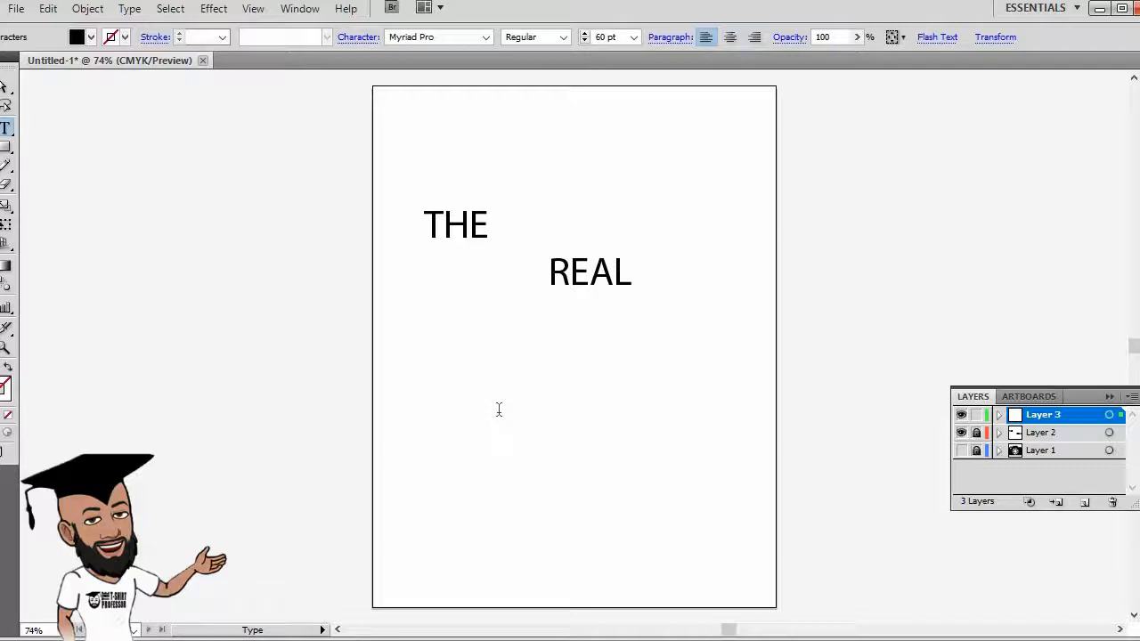
{"action": "type", "text": "Phot"}
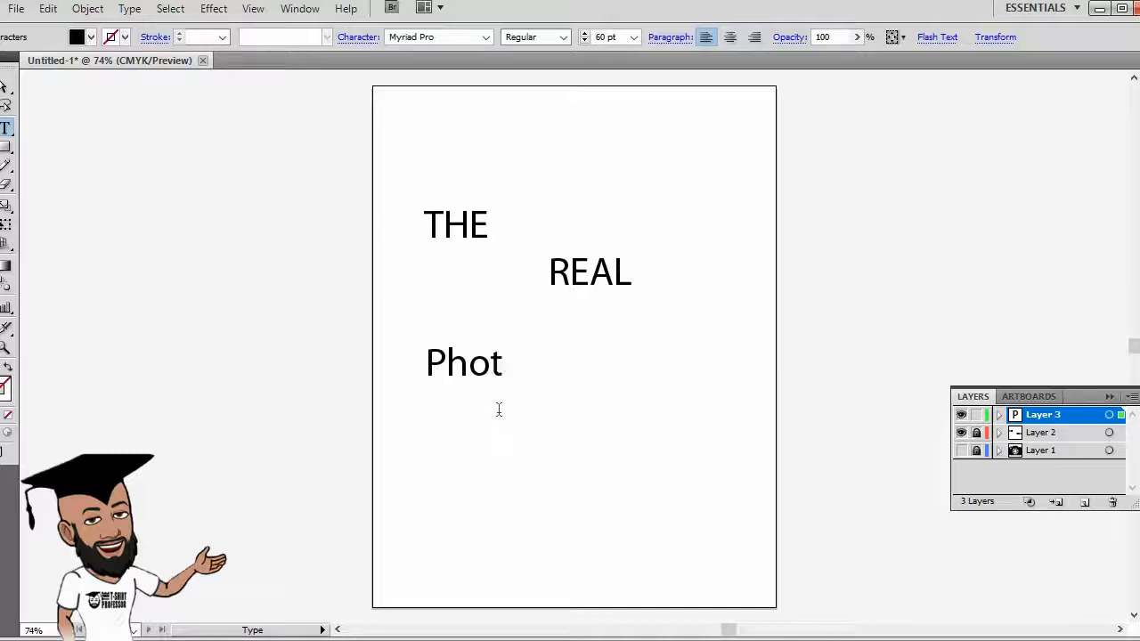
{"action": "type", "text": "ograp"}
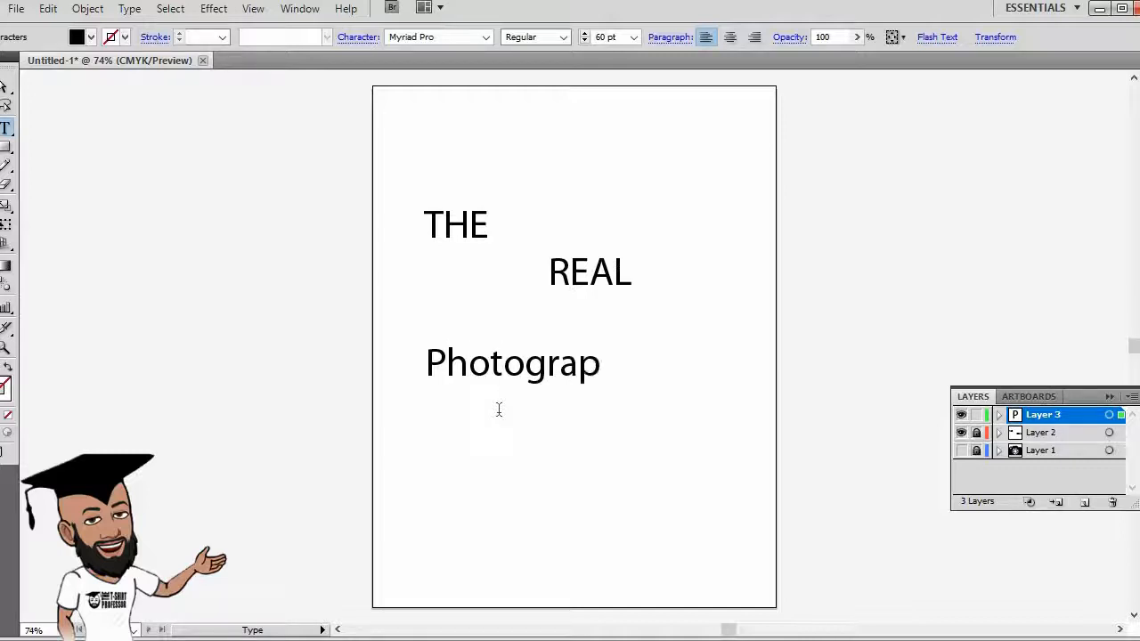
{"action": "type", "text": "hers"}
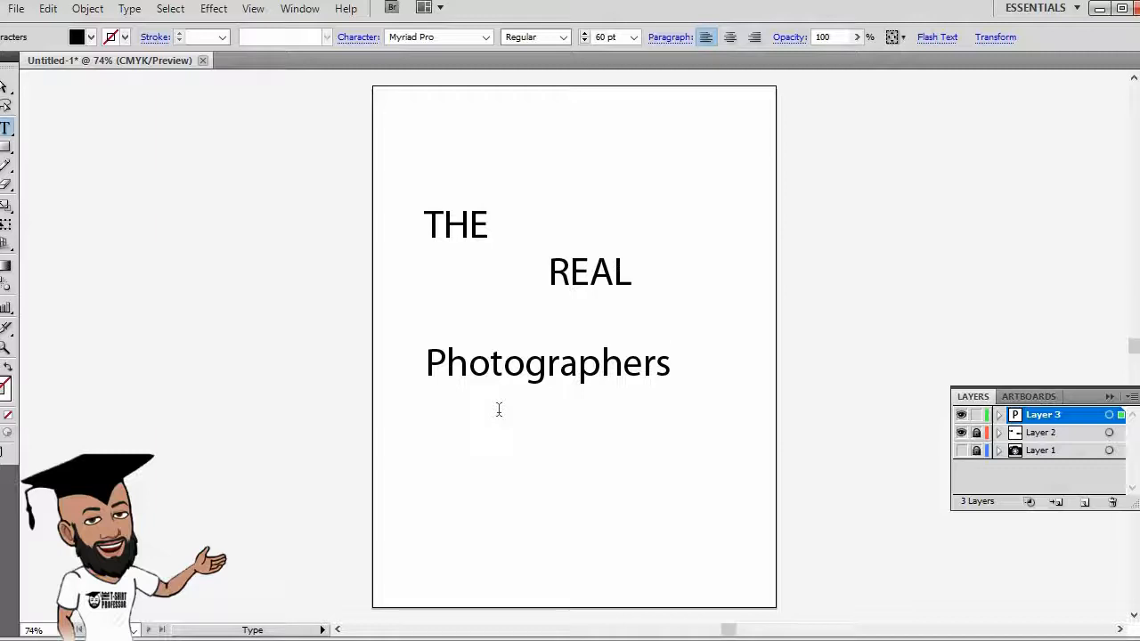
Step: Lock Layer 3 and create a new layer above it, leaving no text selected
{"action": "left_click", "coordinate": [976, 415]}
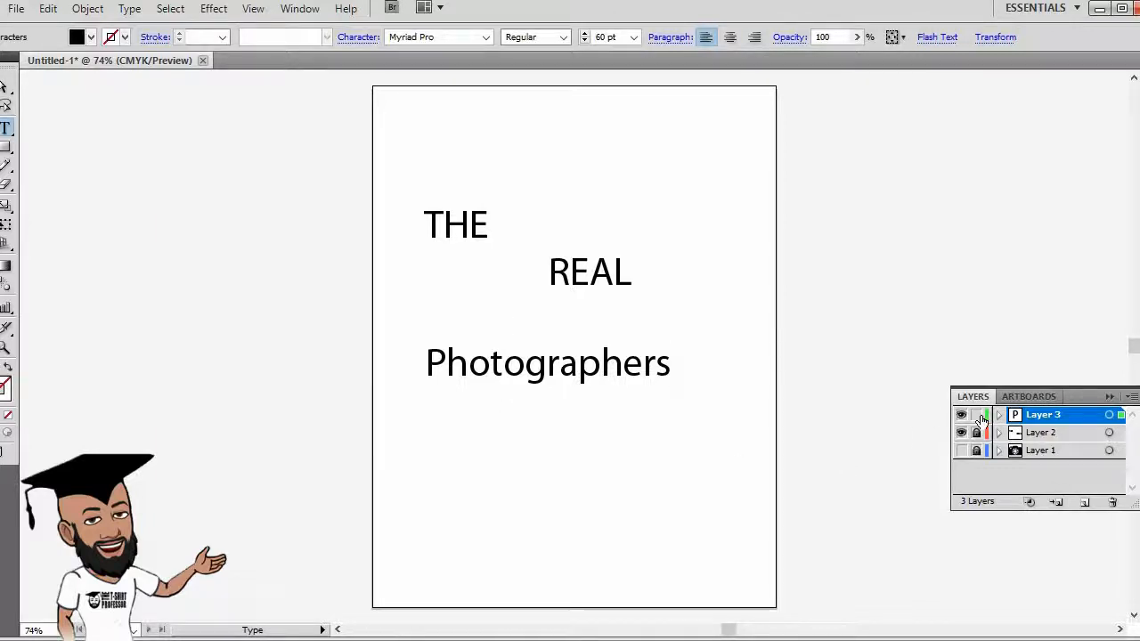
{"action": "left_click", "coordinate": [1085, 502]}
{"action": "left_click", "coordinate": [455, 472]}
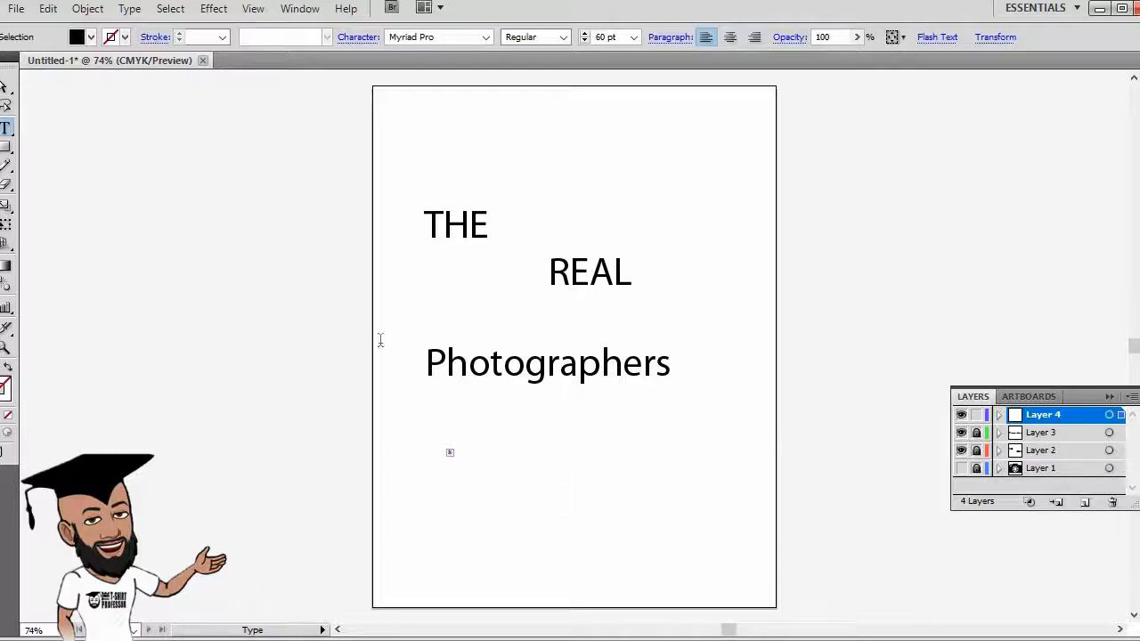
{"action": "key", "text": "Escape"}
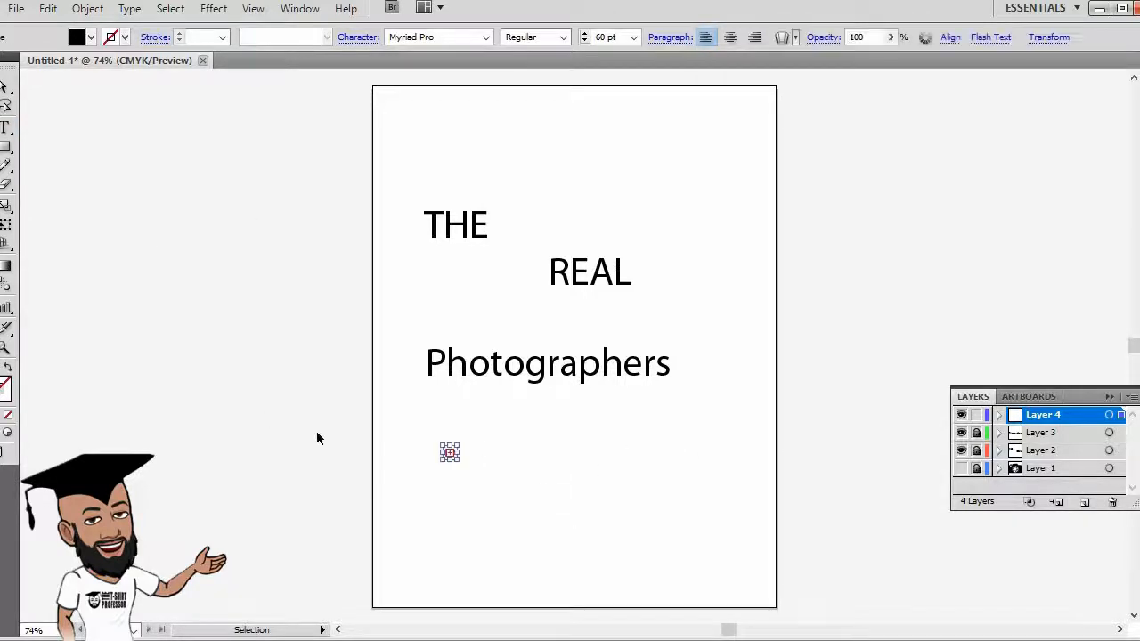
{"action": "left_click", "coordinate": [389, 481]}
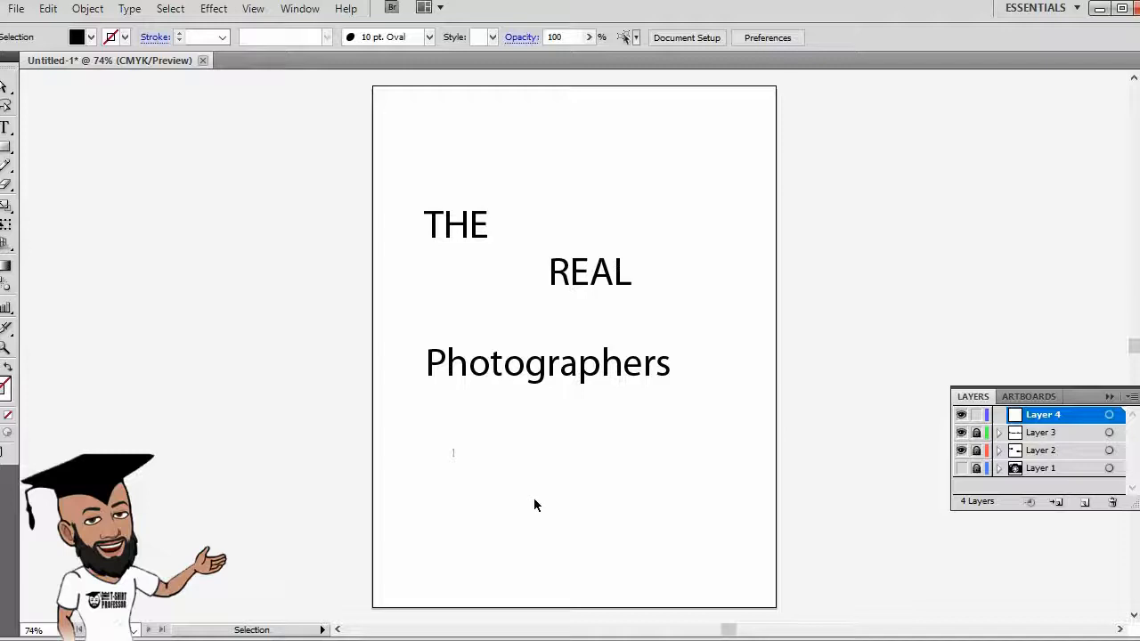
Step: Add the text "of Bay County" below Photographers on Layer 4
{"action": "left_click", "coordinate": [6, 127]}
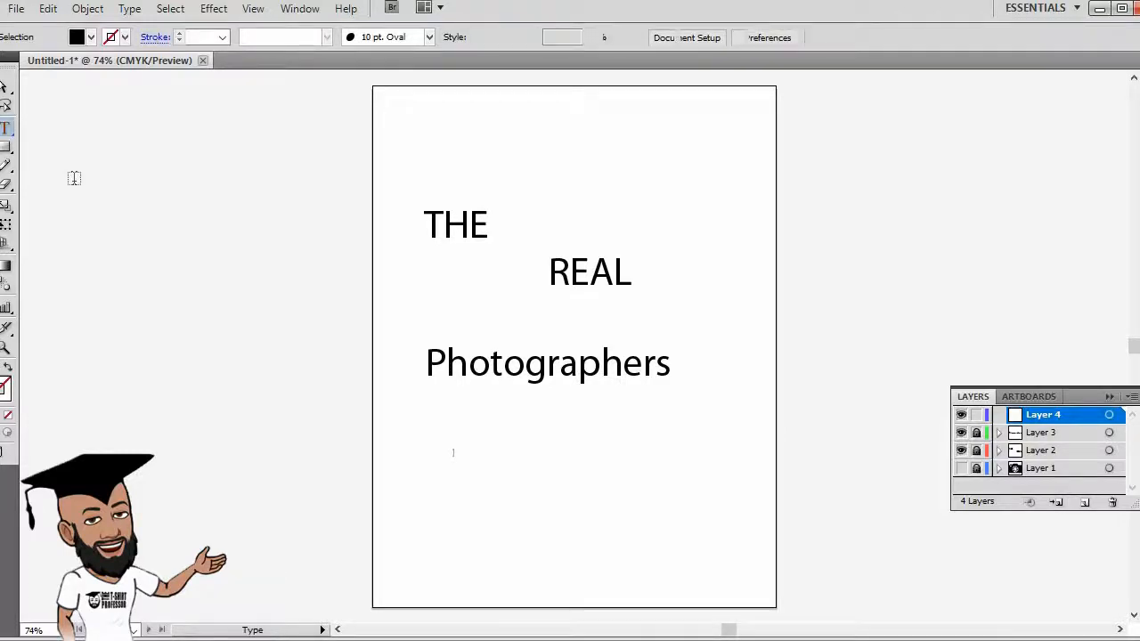
{"action": "left_click", "coordinate": [540, 456]}
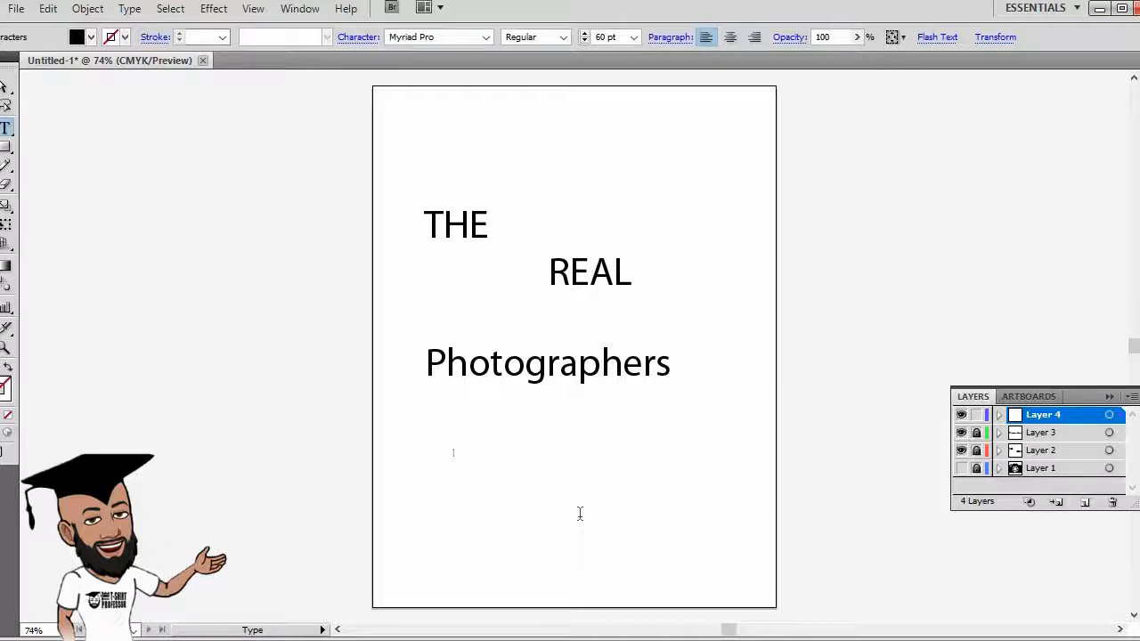
{"action": "type", "text": "OF"}
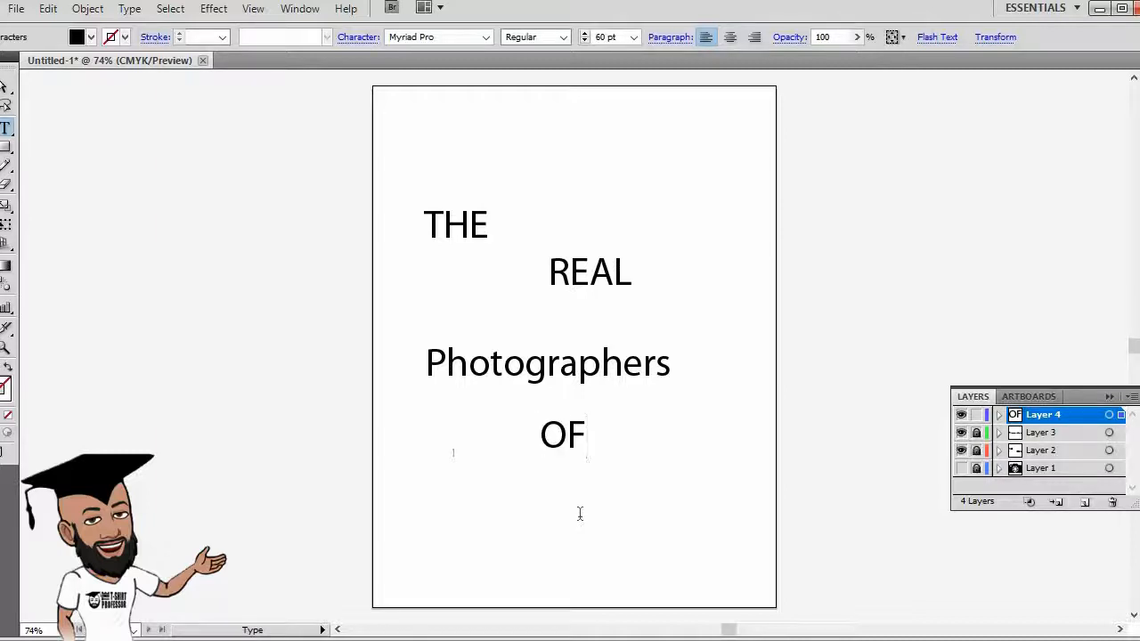
{"action": "key", "text": "BackSpace"}
{"action": "key", "text": "BackSpace"}
{"action": "type", "text": "of"}
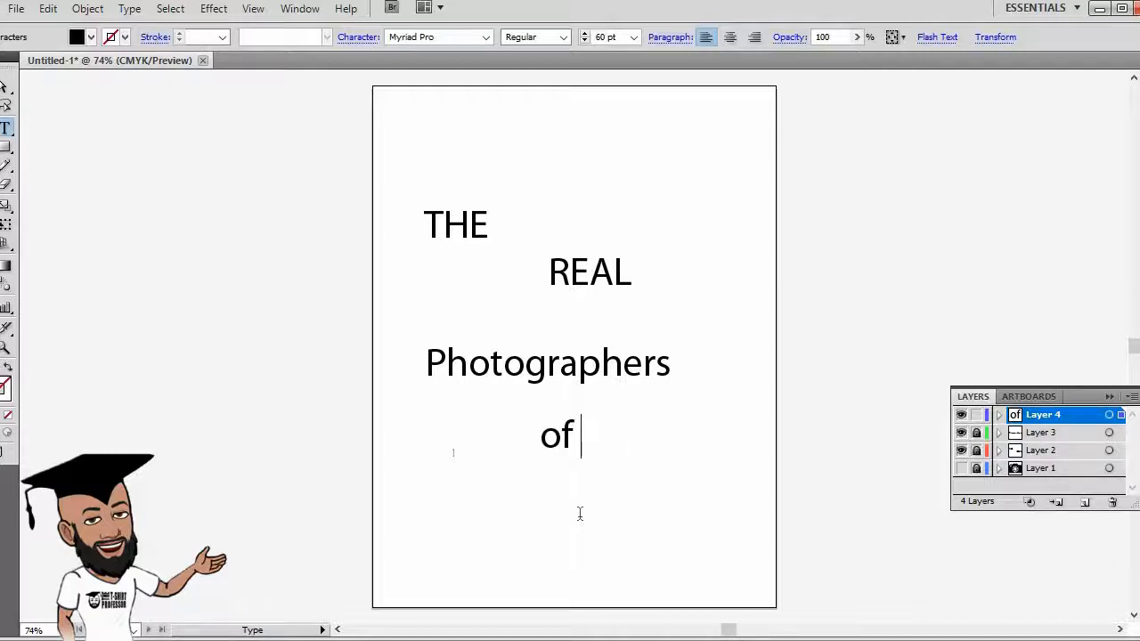
{"action": "type", "text": " Bay"}
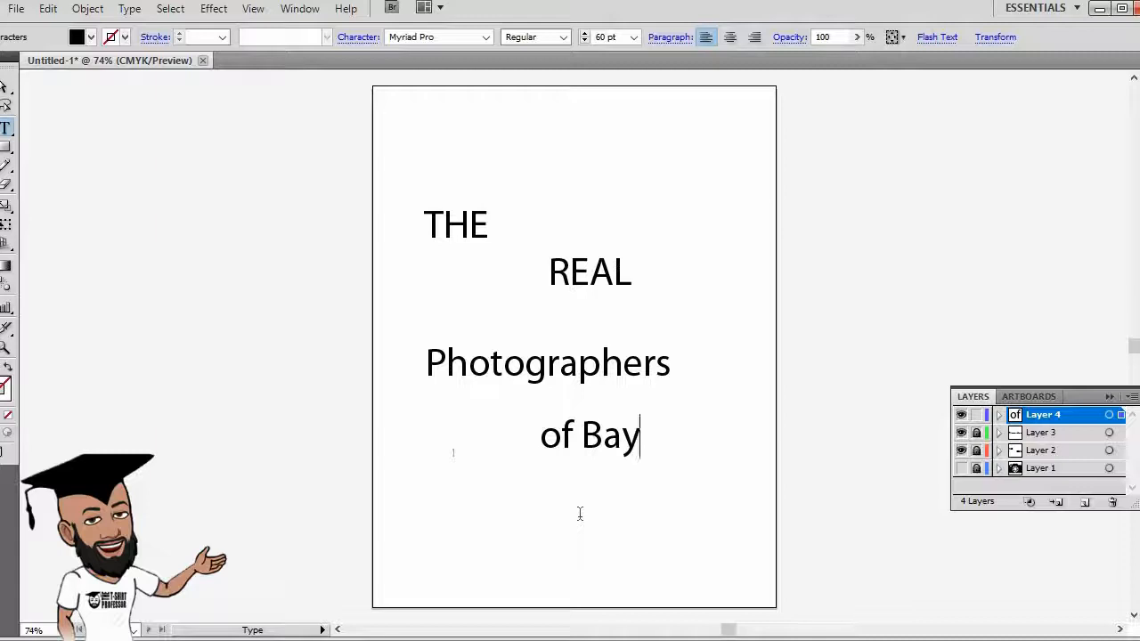
{"action": "type", "text": " County"}
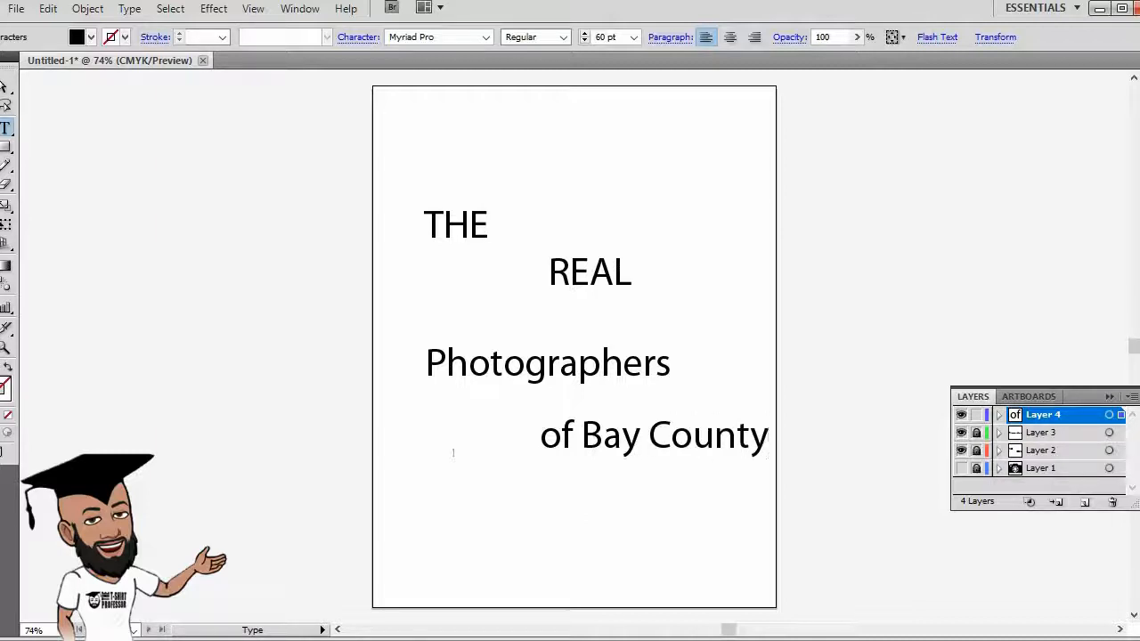
{"action": "key", "text": "Escape"}
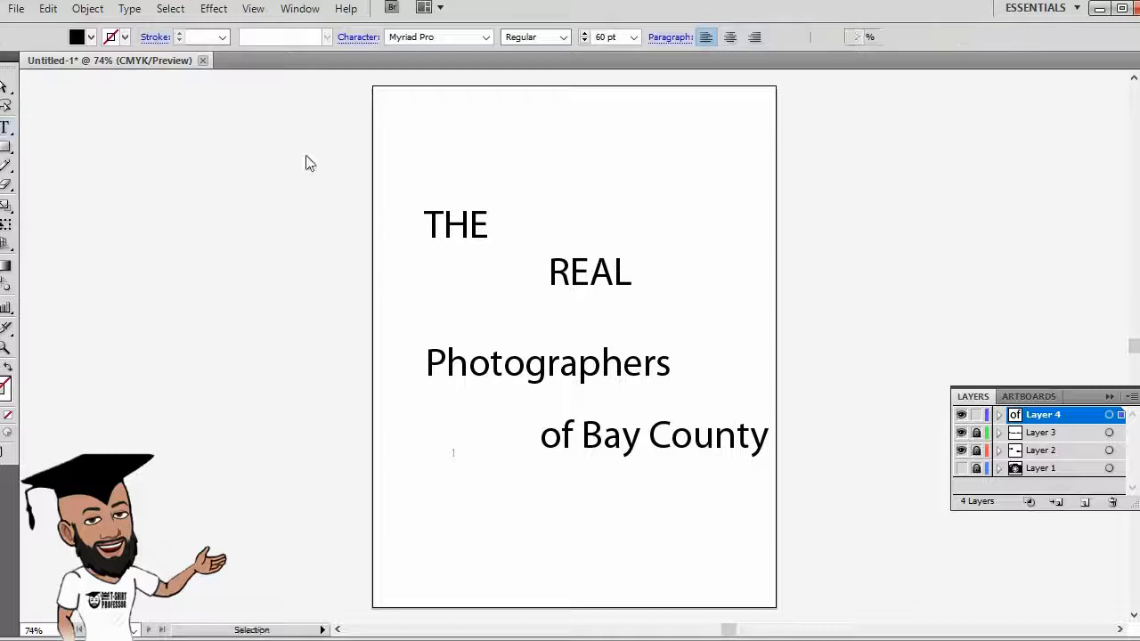
Step: Hide and reshow Layers 2 and 3, and unlock both layers
{"action": "left_click", "coordinate": [437, 243]}
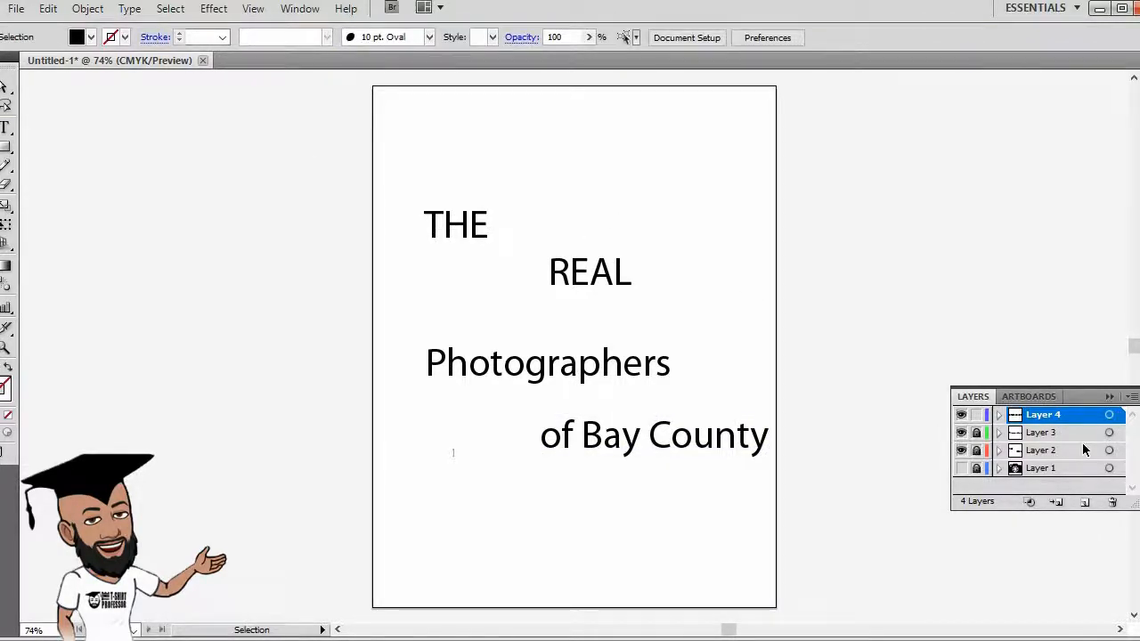
{"action": "left_click", "coordinate": [961, 432]}
{"action": "left_click", "coordinate": [961, 450]}
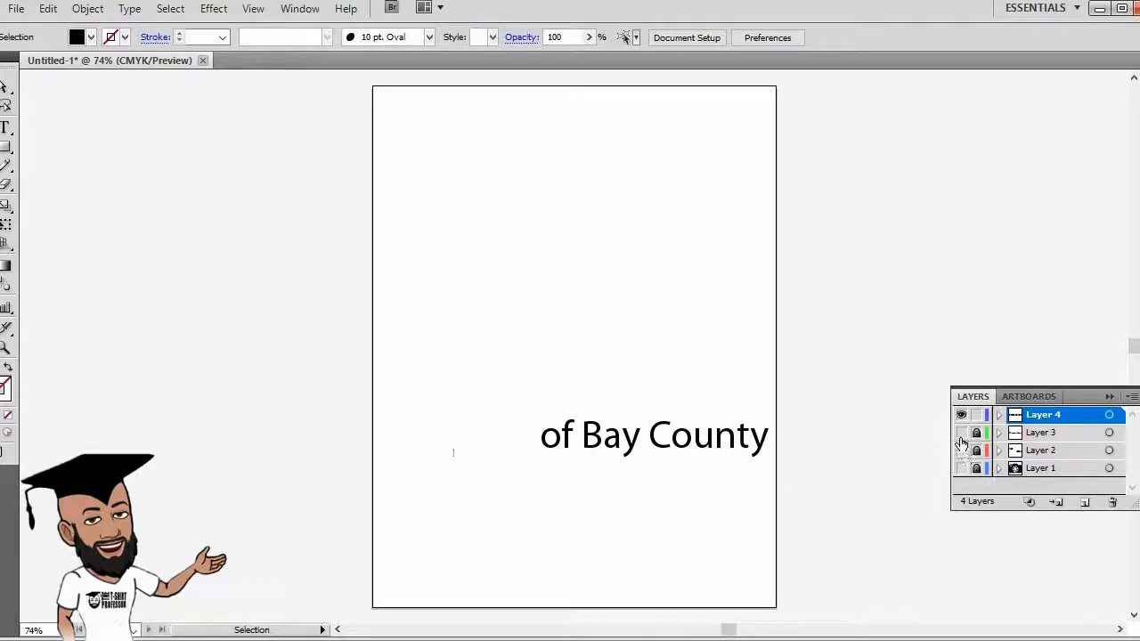
{"action": "left_click", "coordinate": [961, 432]}
{"action": "left_click", "coordinate": [961, 449]}
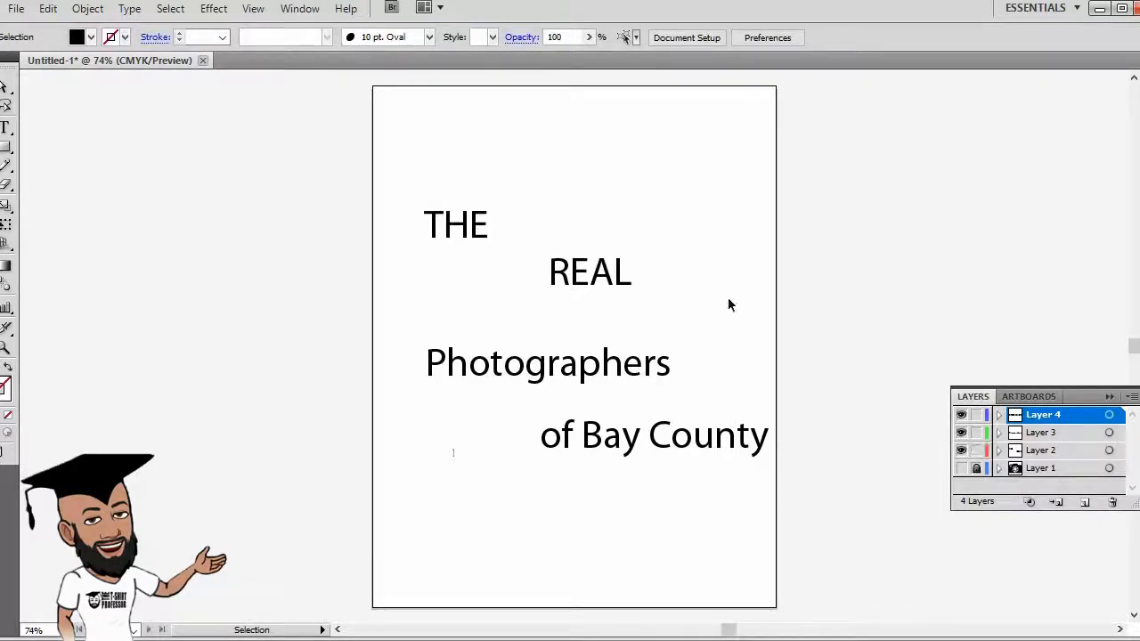
Step: Rotate THE to read vertically upward, and place an enlarged REAL directly beside it
{"action": "left_click_drag", "start_coordinate": [461, 236], "coordinate": [402, 173]}
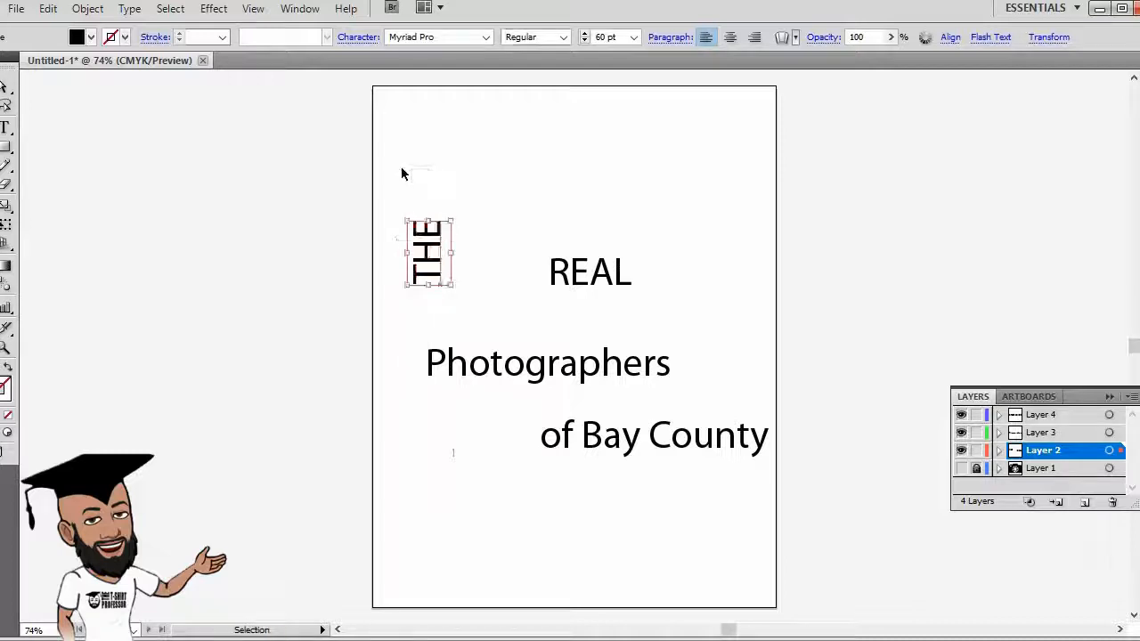
{"action": "left_click", "coordinate": [508, 286]}
{"action": "left_click_drag", "start_coordinate": [553, 269], "coordinate": [498, 294]}
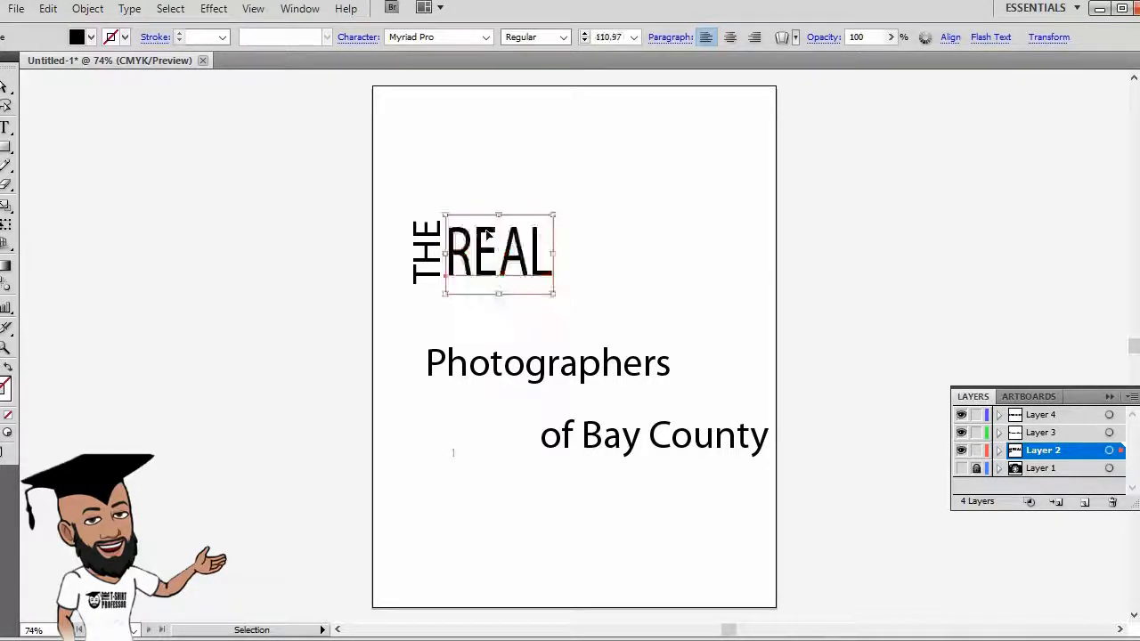
Step: Stretch REAL taller to about 121 pt and make it wider, then deselect it
{"action": "left_click_drag", "start_coordinate": [498, 211], "coordinate": [498, 206]}
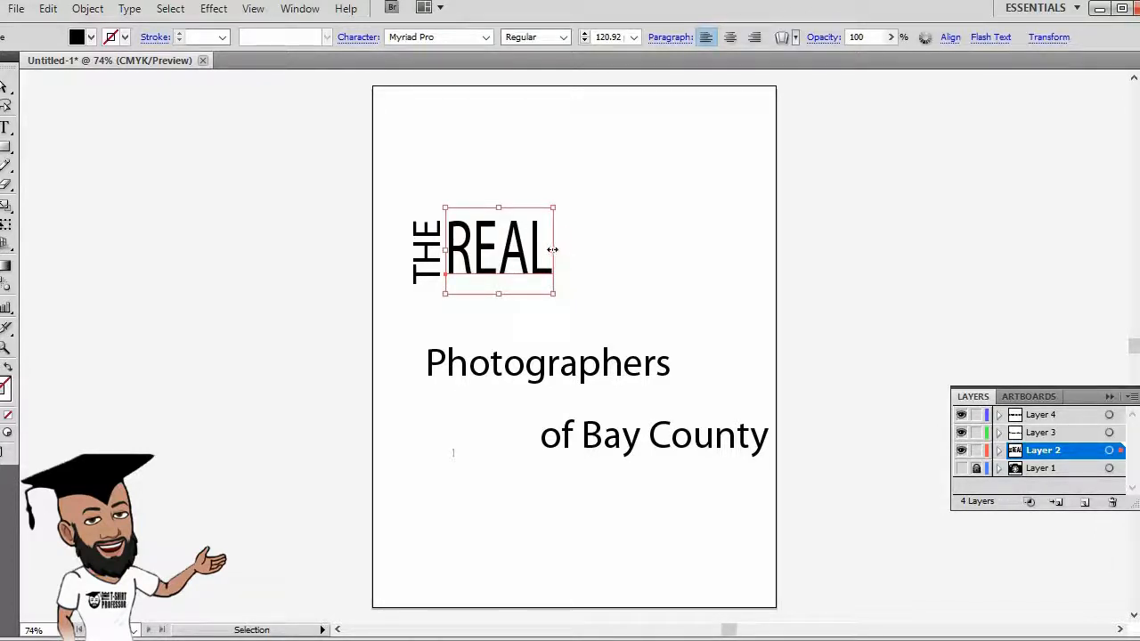
{"action": "left_click_drag", "start_coordinate": [553, 249], "coordinate": [584, 249]}
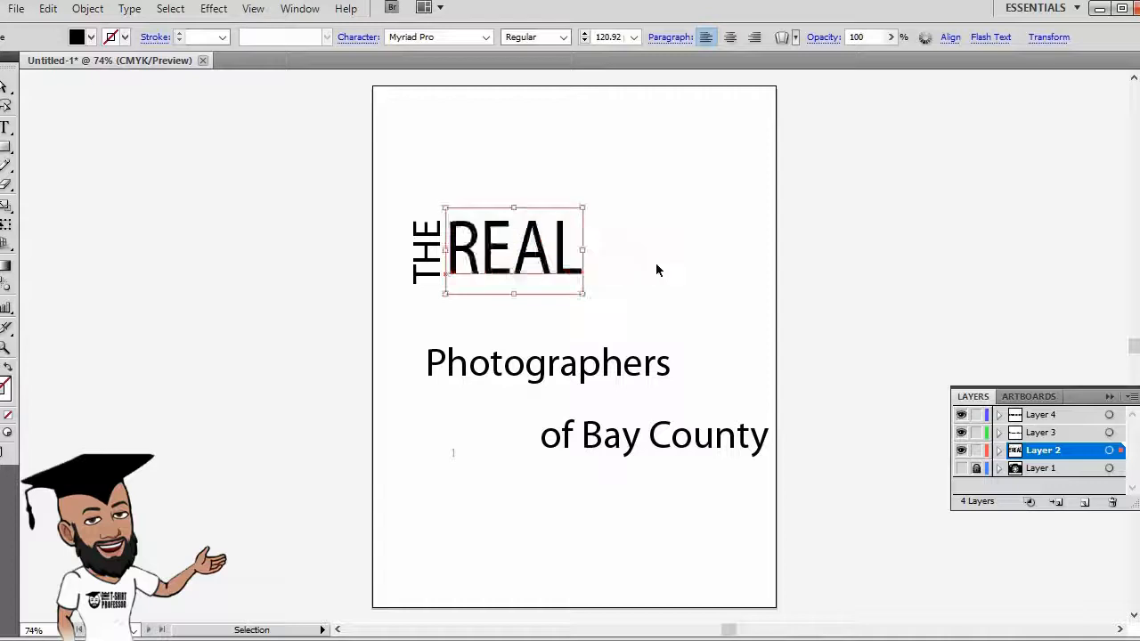
{"action": "left_click", "coordinate": [672, 278]}
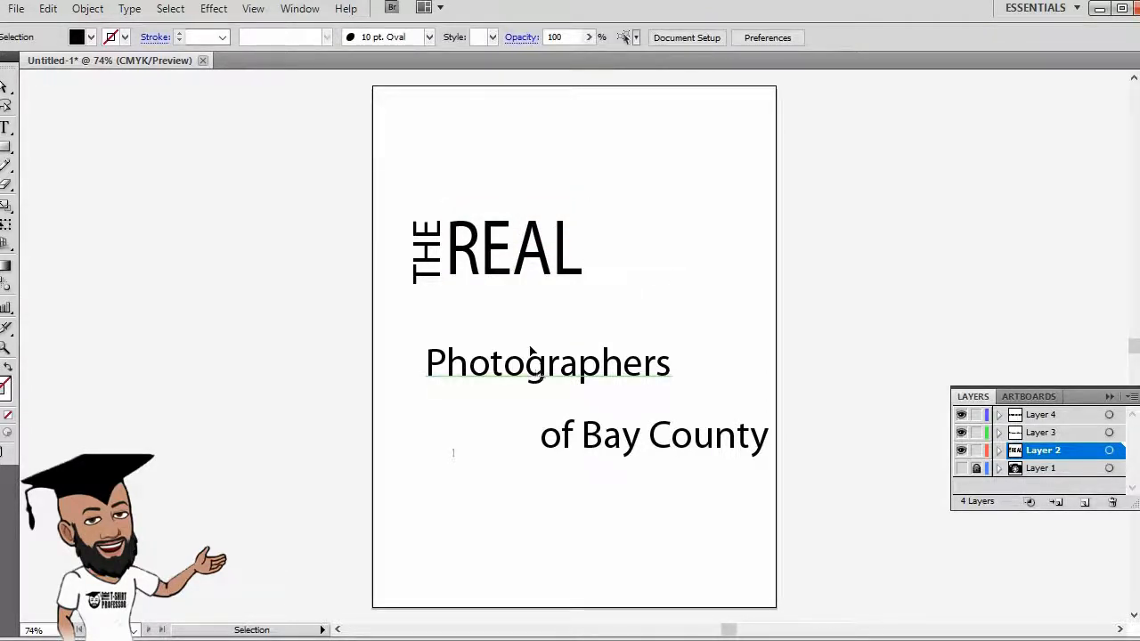
Step: Move Photographers up directly beneath THE REAL, aligning its left edge with THE, and deselect it
{"action": "left_click_drag", "start_coordinate": [536, 371], "coordinate": [519, 312]}
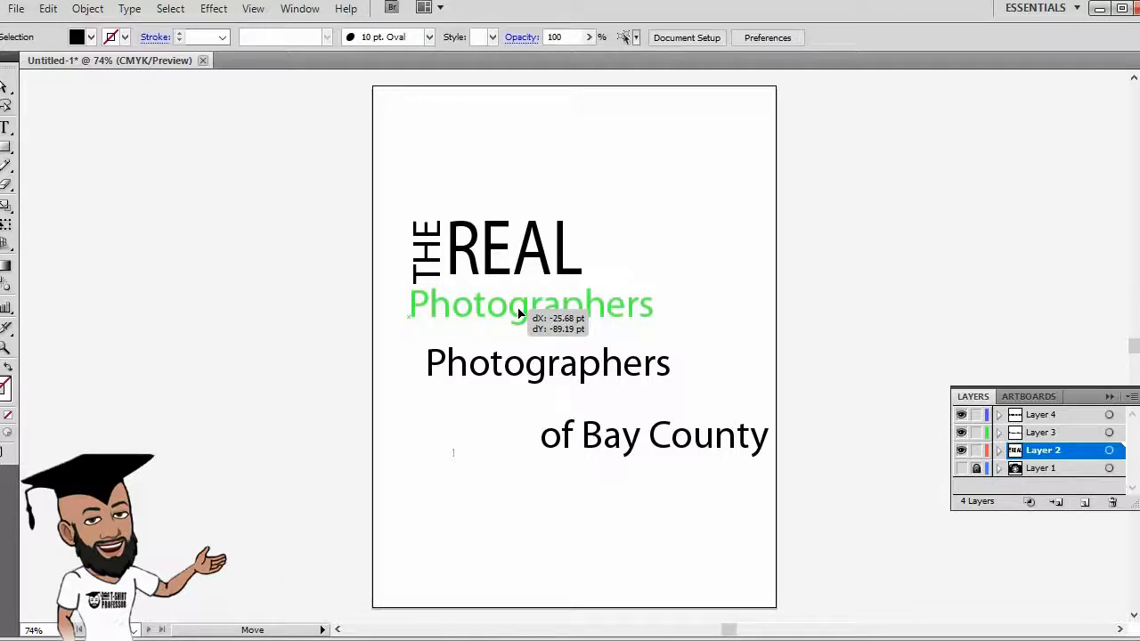
{"action": "left_click_drag", "start_coordinate": [519, 313], "coordinate": [522, 313]}
{"action": "left_click", "coordinate": [427, 424]}
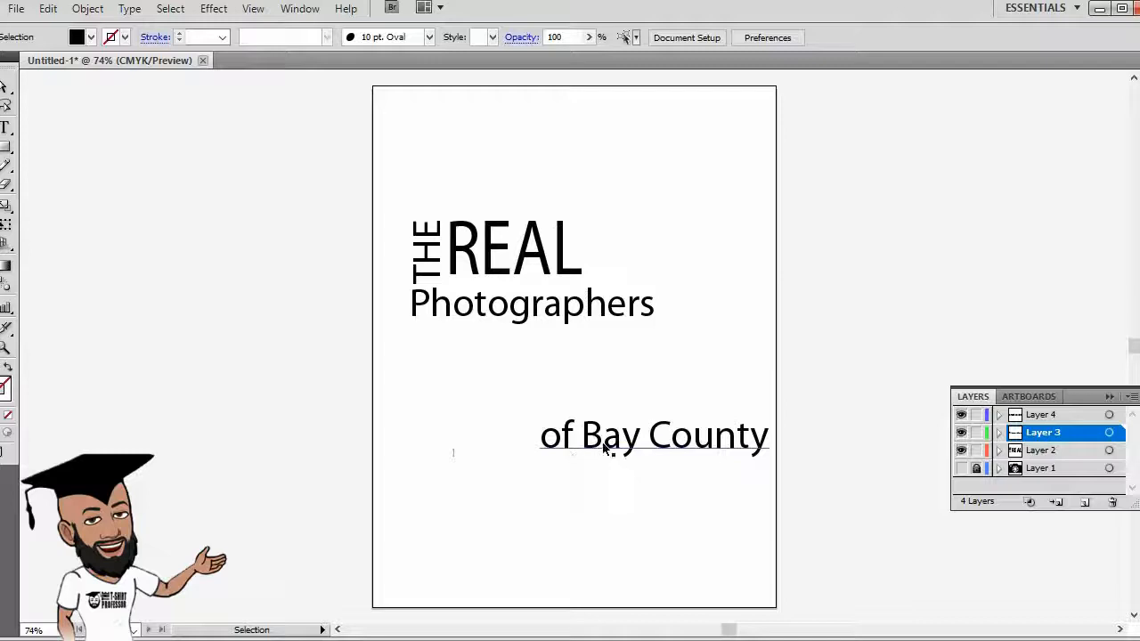
Step: Move "of Bay County" beneath Photographers, aligned to its left edge, and reduce its font size to 32 pt
{"action": "left_click_drag", "start_coordinate": [604, 447], "coordinate": [473, 353]}
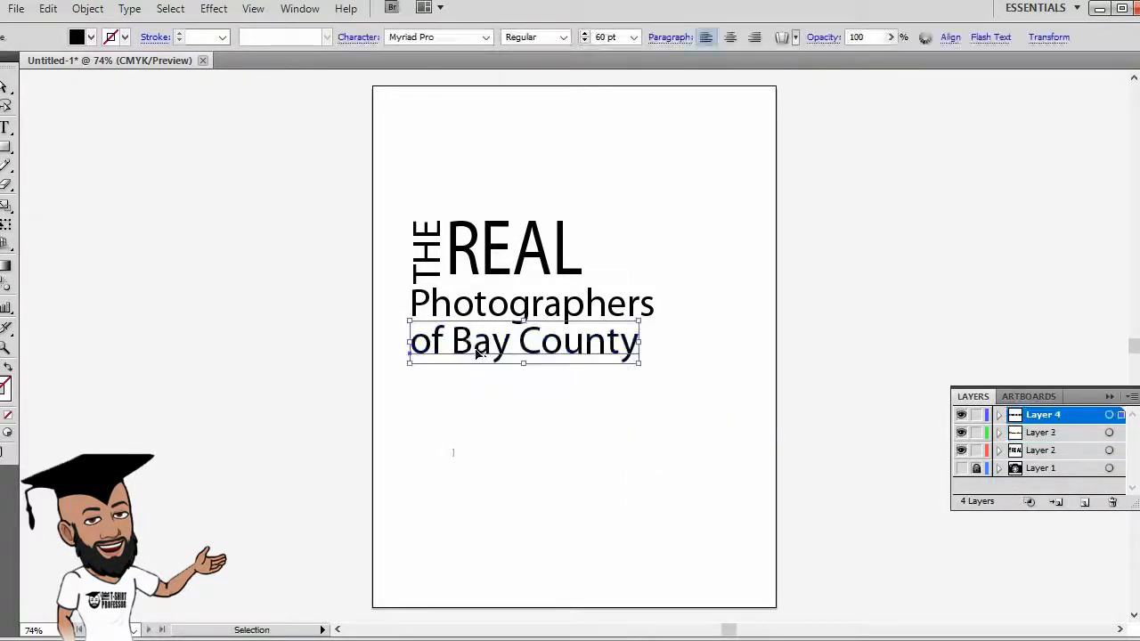
{"action": "left_click", "coordinate": [583, 41]}
{"action": "left_click", "coordinate": [584, 41]}
{"action": "left_click", "coordinate": [584, 41]}
{"action": "left_click", "coordinate": [583, 41]}
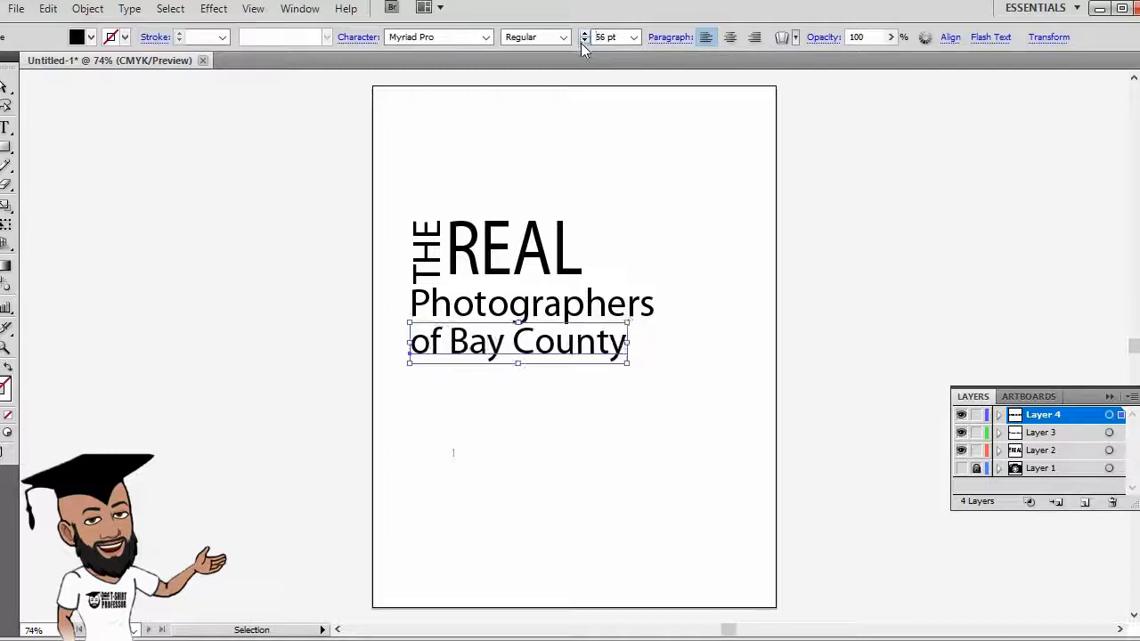
{"action": "left_click", "coordinate": [583, 41]}
{"action": "left_click", "coordinate": [583, 41]}
{"action": "left_click", "coordinate": [583, 41]}
{"action": "left_click", "coordinate": [583, 41]}
{"action": "left_click", "coordinate": [583, 41]}
{"action": "left_click", "coordinate": [584, 41]}
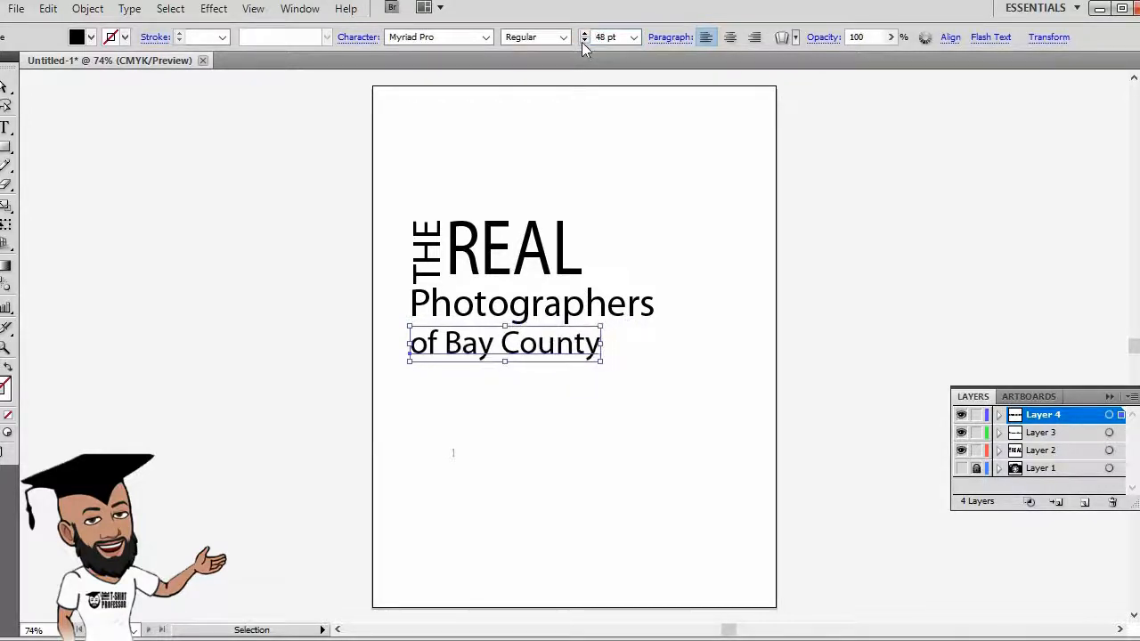
{"action": "left_click", "coordinate": [583, 41]}
{"action": "left_click", "coordinate": [584, 41]}
{"action": "left_click", "coordinate": [584, 41]}
{"action": "left_click", "coordinate": [583, 41]}
{"action": "left_click", "coordinate": [583, 41]}
{"action": "double_click", "coordinate": [584, 41]}
{"action": "double_click", "coordinate": [583, 41]}
{"action": "double_click", "coordinate": [583, 41]}
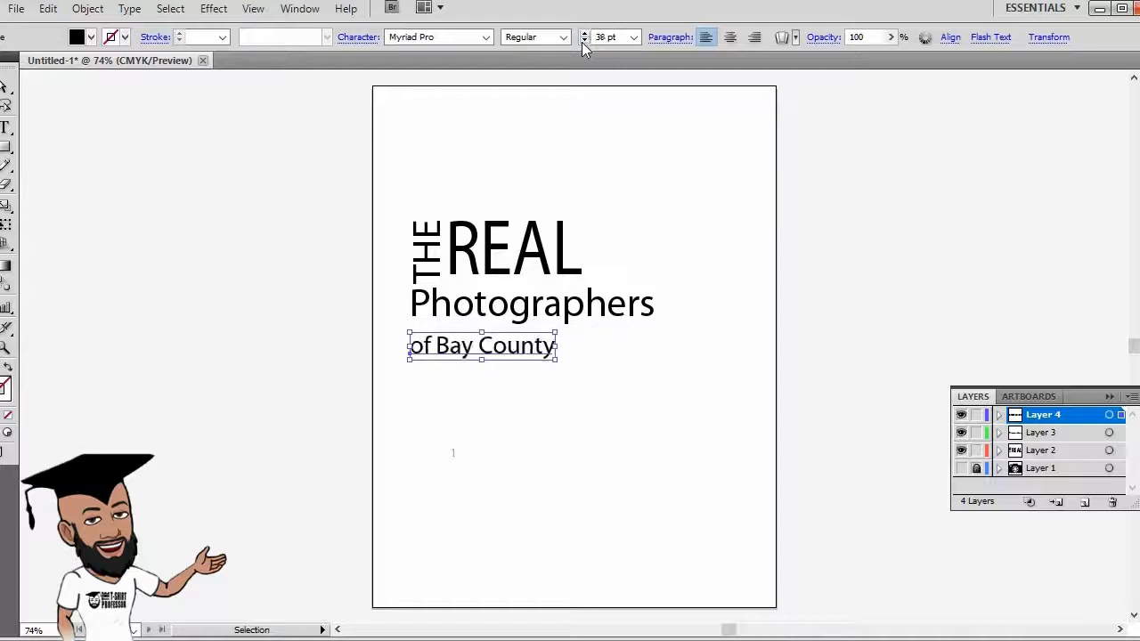
{"action": "double_click", "coordinate": [584, 41]}
{"action": "left_click", "coordinate": [583, 41]}
{"action": "double_click", "coordinate": [583, 41]}
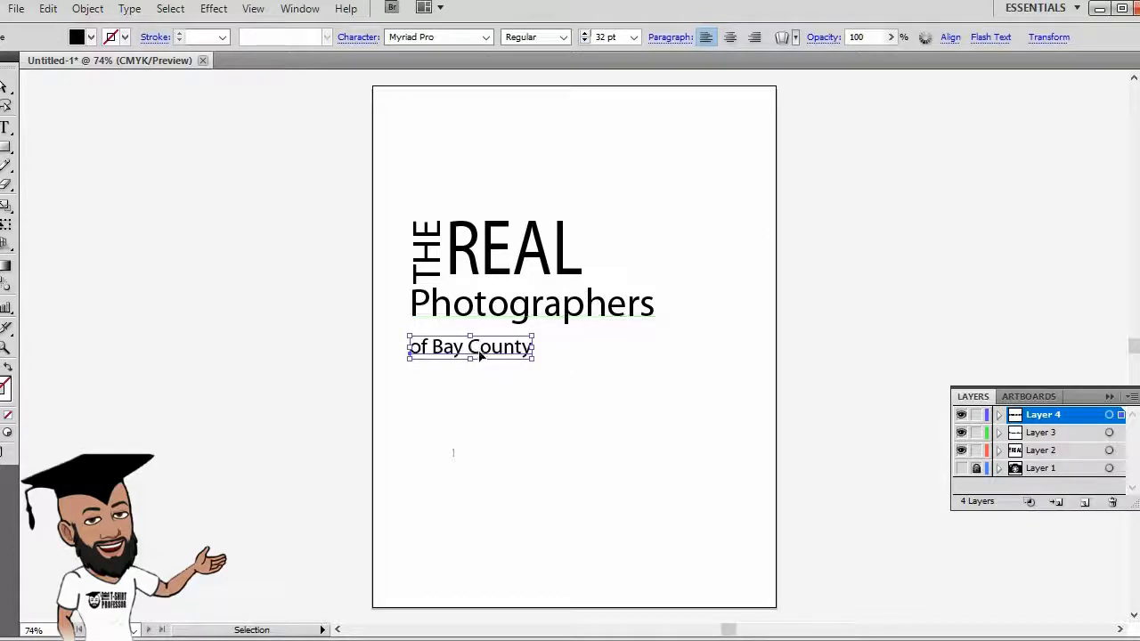
Step: Raise "of Bay County" to sit close under Photographers, keeping the left edges aligned, and deselect it
{"action": "mouse_move", "coordinate": [478, 353]}
{"action": "left_mouse_down"}
{"action": "mouse_move", "coordinate": [477, 334]}
{"action": "mouse_move", "coordinate": [489, 345]}
{"action": "left_mouse_up"}
{"action": "left_click", "coordinate": [539, 407]}
{"action": "left_click", "coordinate": [537, 383]}
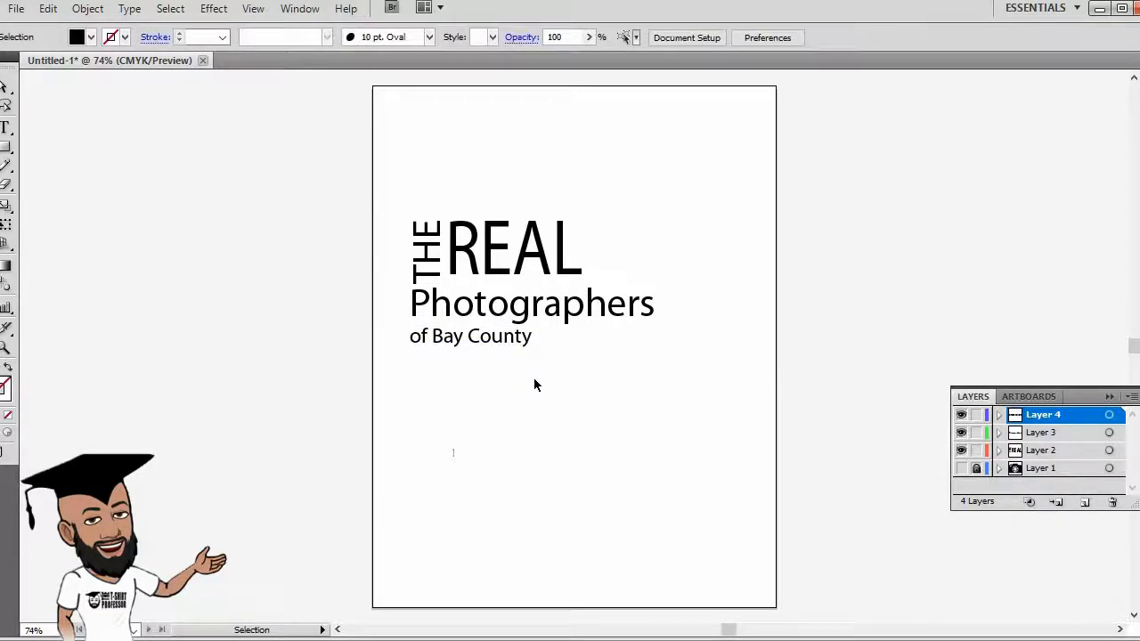
Step: Try the Impact font on the vertical THE, and set it to Arial instead
{"action": "left_click", "coordinate": [427, 251]}
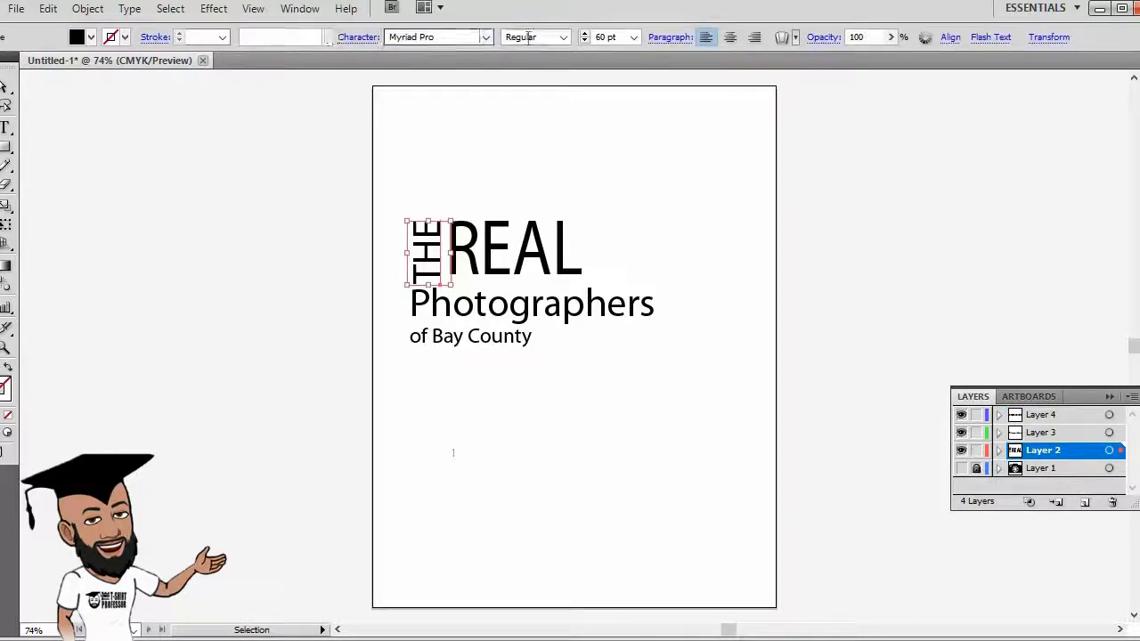
{"action": "left_click", "coordinate": [486, 37]}
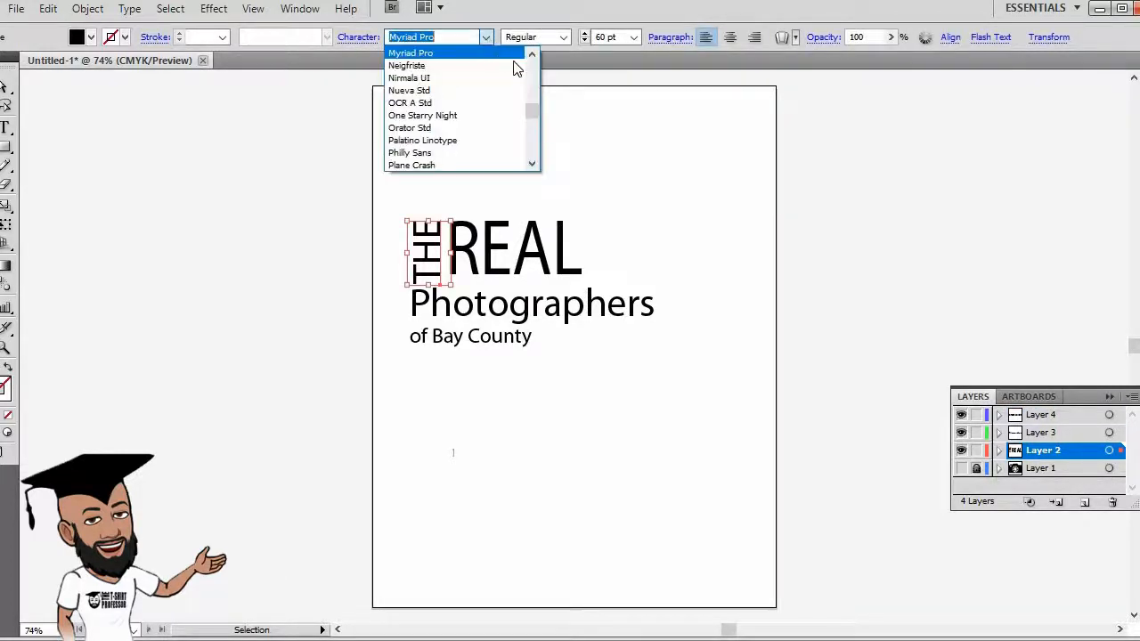
{"action": "mouse_move", "coordinate": [532, 108]}
{"action": "left_mouse_down"}
{"action": "mouse_move", "coordinate": [532, 70]}
{"action": "mouse_move", "coordinate": [536, 100]}
{"action": "left_mouse_up"}
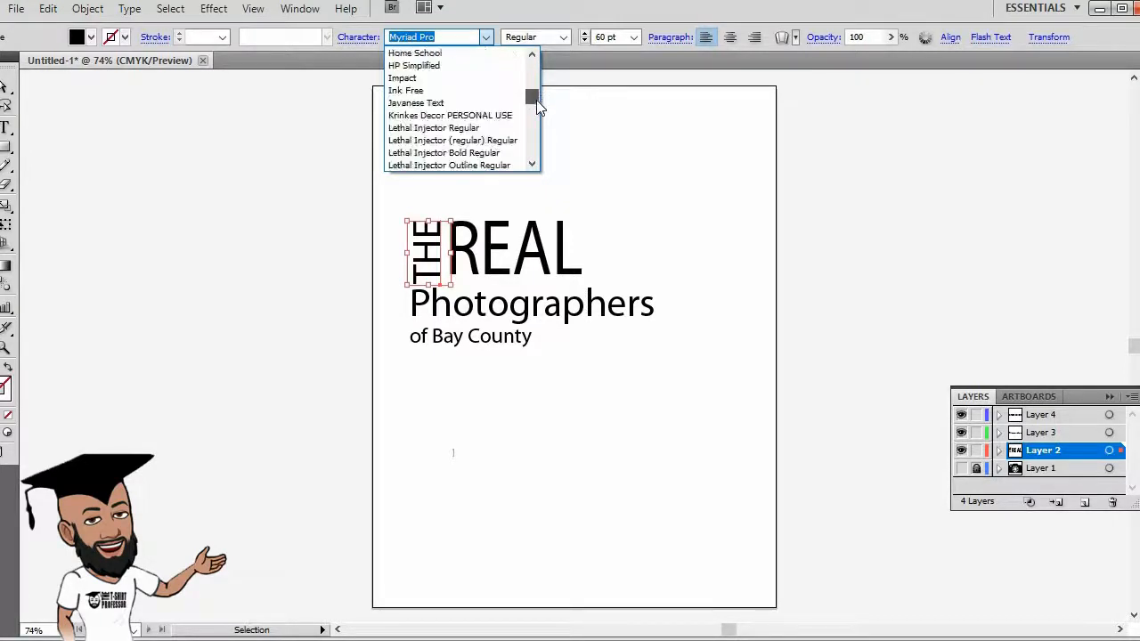
{"action": "left_click", "coordinate": [442, 54]}
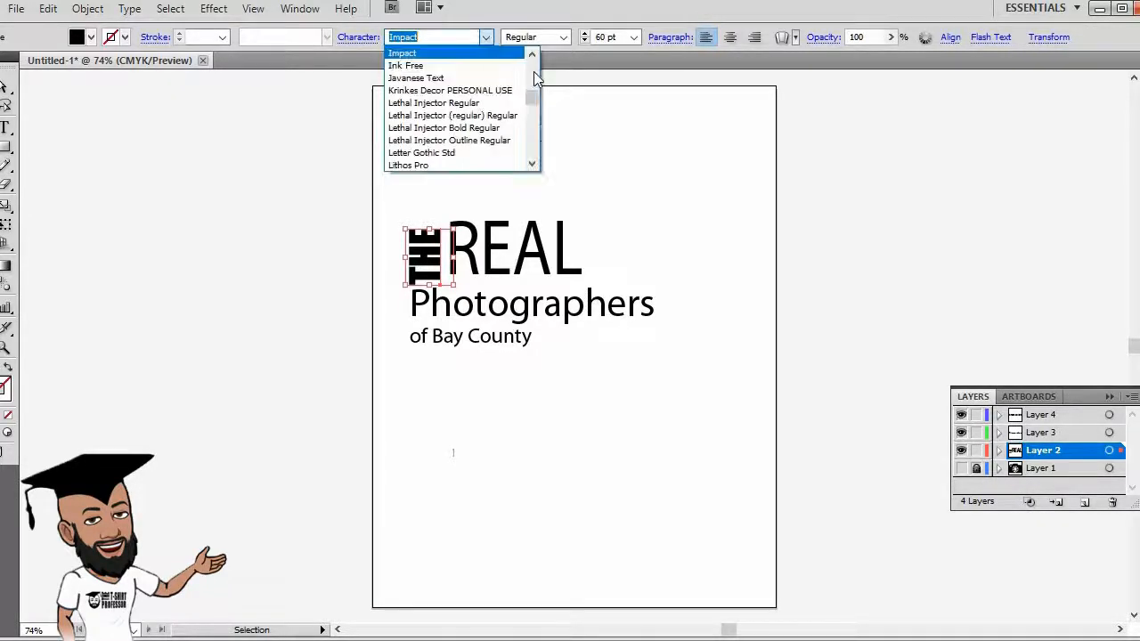
{"action": "left_click_drag", "start_coordinate": [533, 96], "coordinate": [531, 68]}
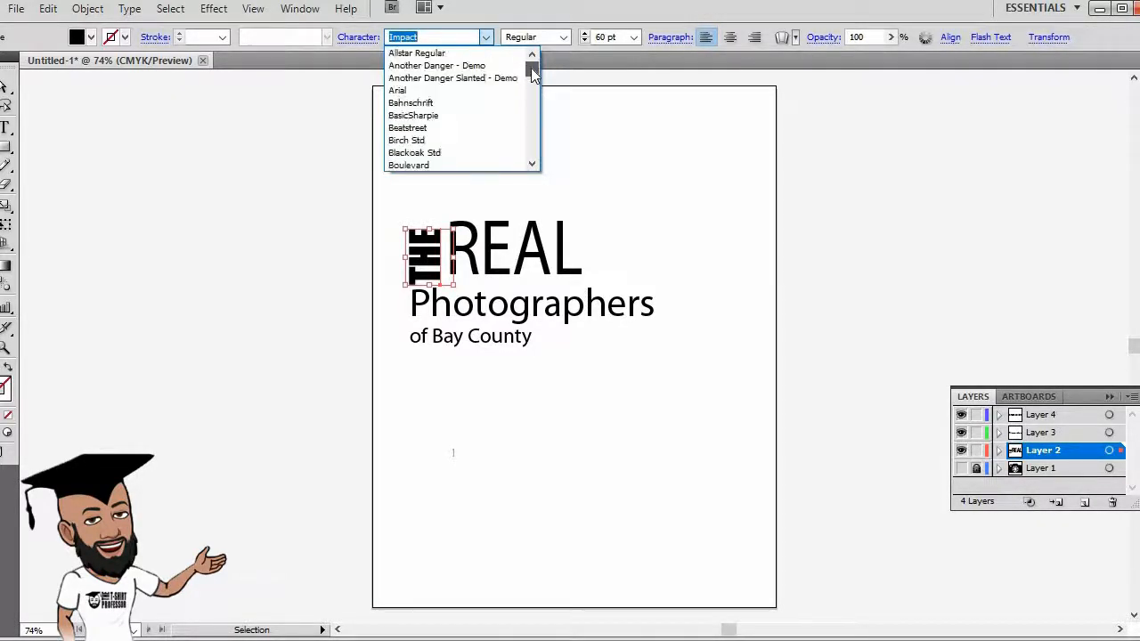
{"action": "left_click", "coordinate": [427, 89]}
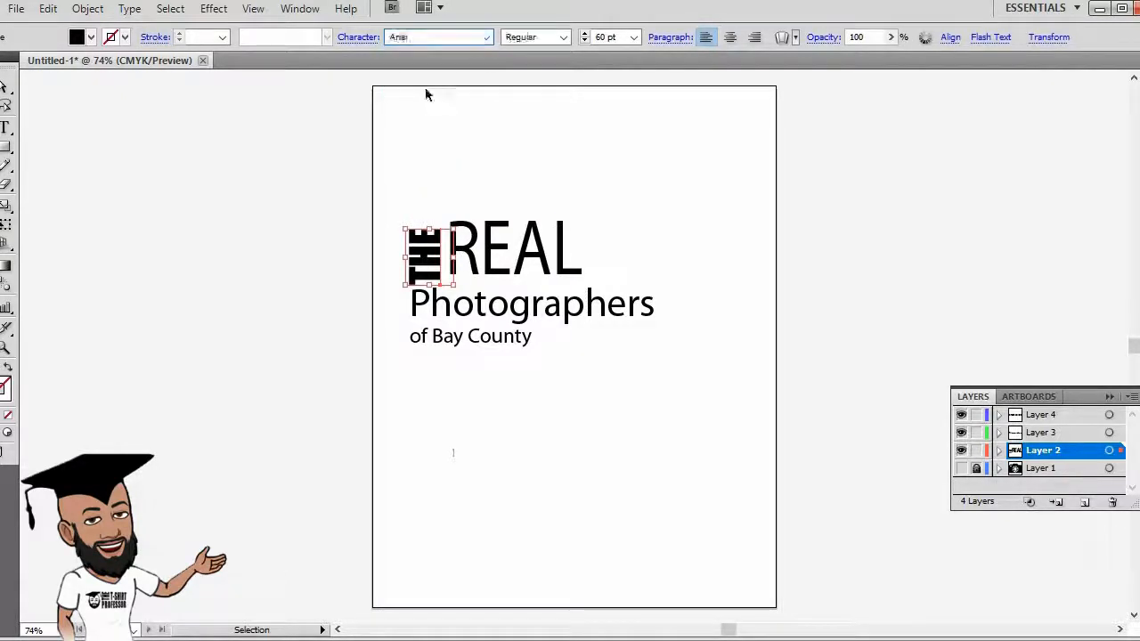
Step: Move REAL straight up so its top lines up with the top of THE, and deselect it
{"action": "left_click", "coordinate": [495, 236]}
{"action": "left_click_drag", "start_coordinate": [474, 235], "coordinate": [473, 220]}
{"action": "left_click", "coordinate": [486, 37]}
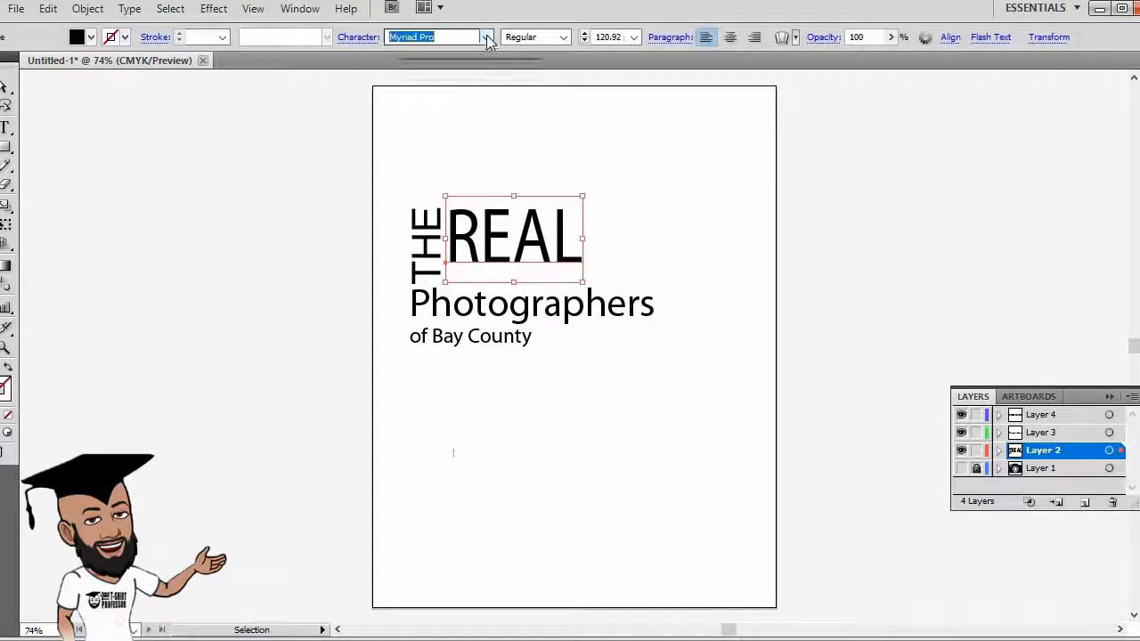
{"action": "left_click", "coordinate": [662, 172]}
Step: Set the font style of Photographers to Bold and deselect it
{"action": "left_click", "coordinate": [624, 308]}
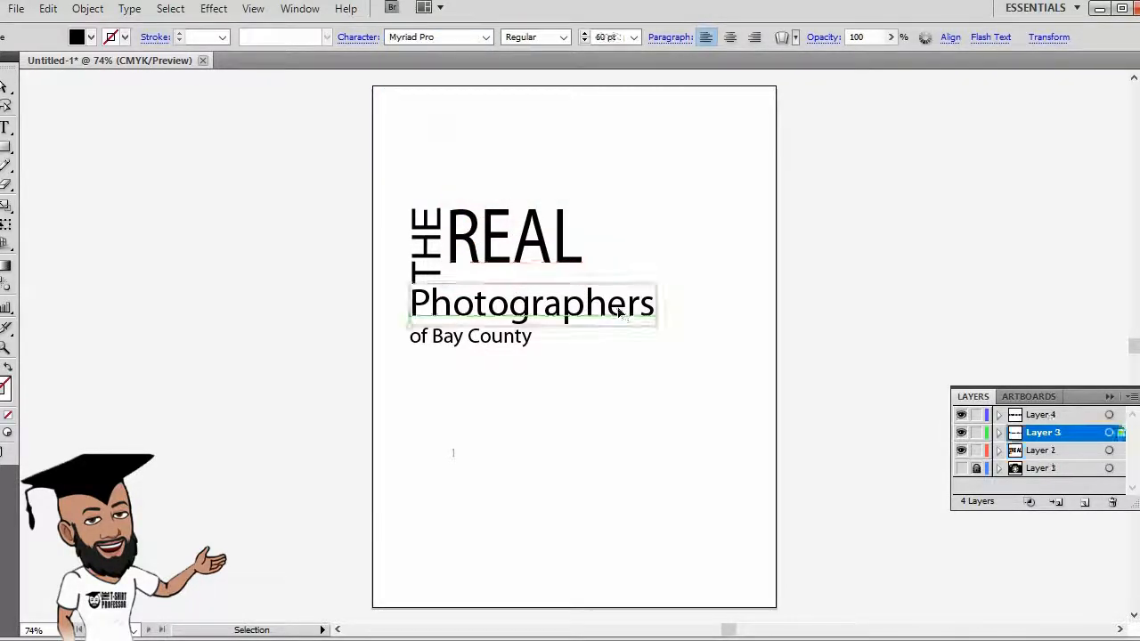
{"action": "left_click", "coordinate": [563, 37]}
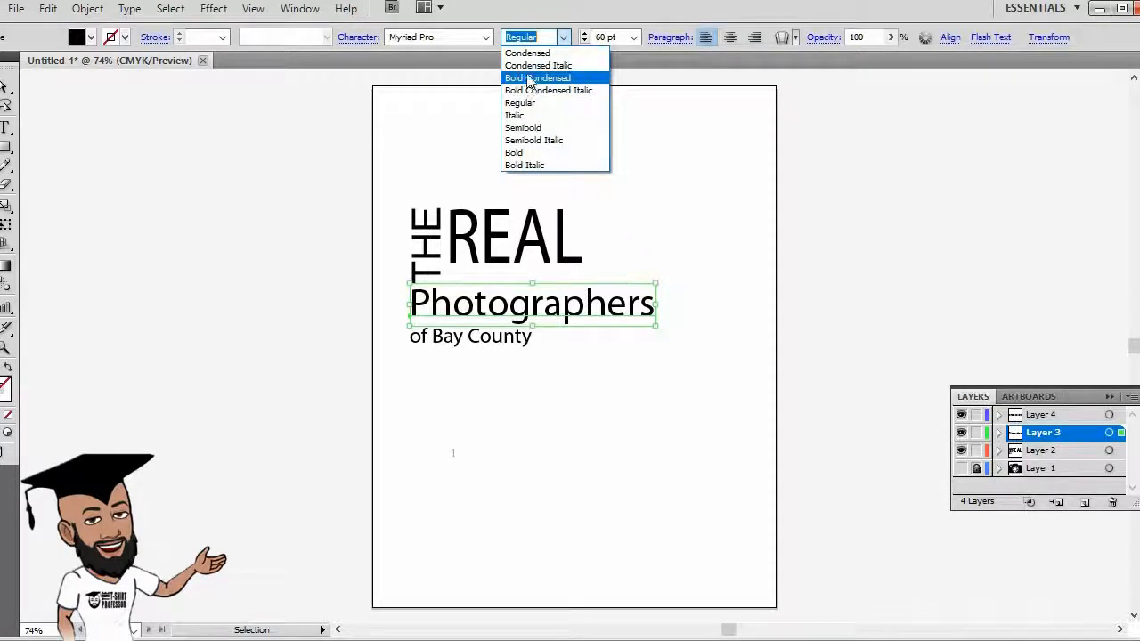
{"action": "left_click", "coordinate": [536, 166]}
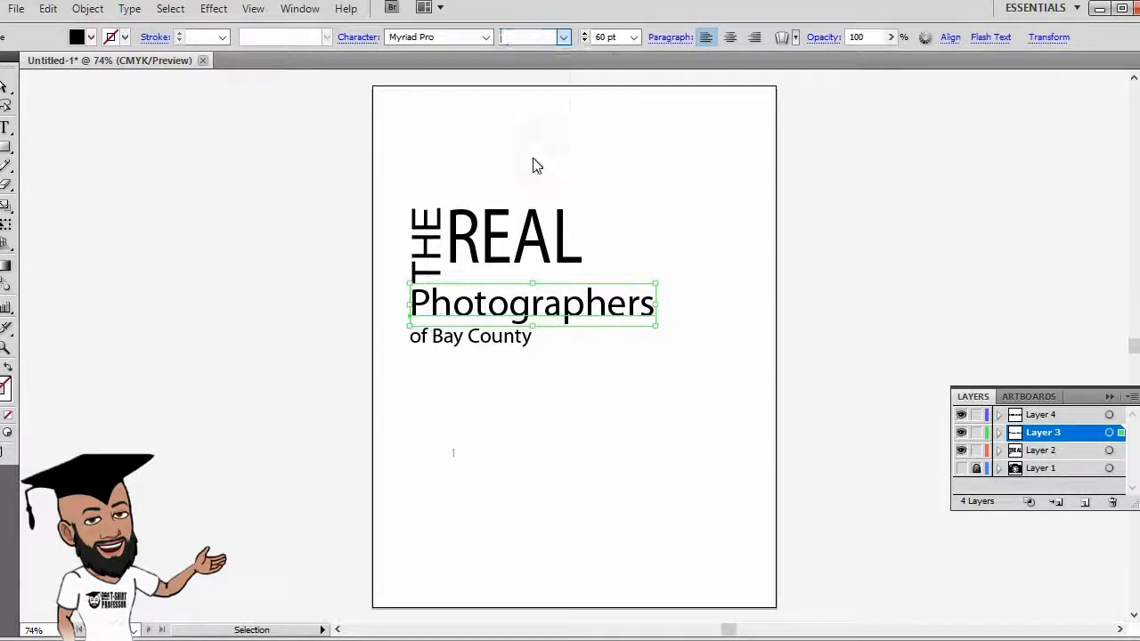
{"action": "left_click", "coordinate": [683, 414]}
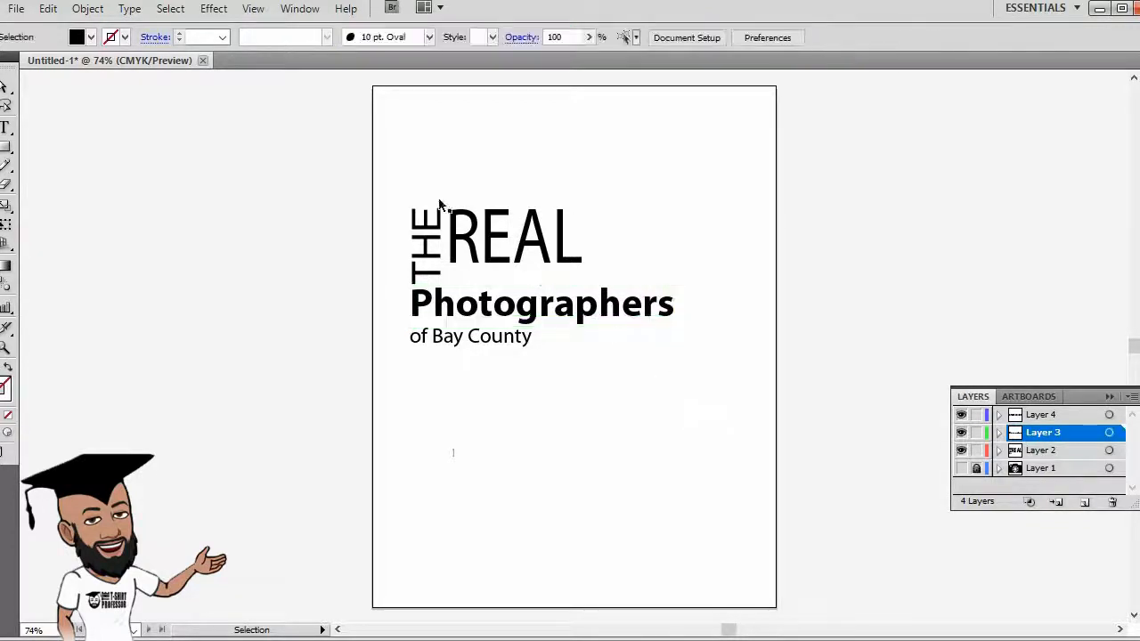
Step: Stretch REAL vertically to about 161 pt to match the height of THE, and deselect it
{"action": "left_click", "coordinate": [495, 233]}
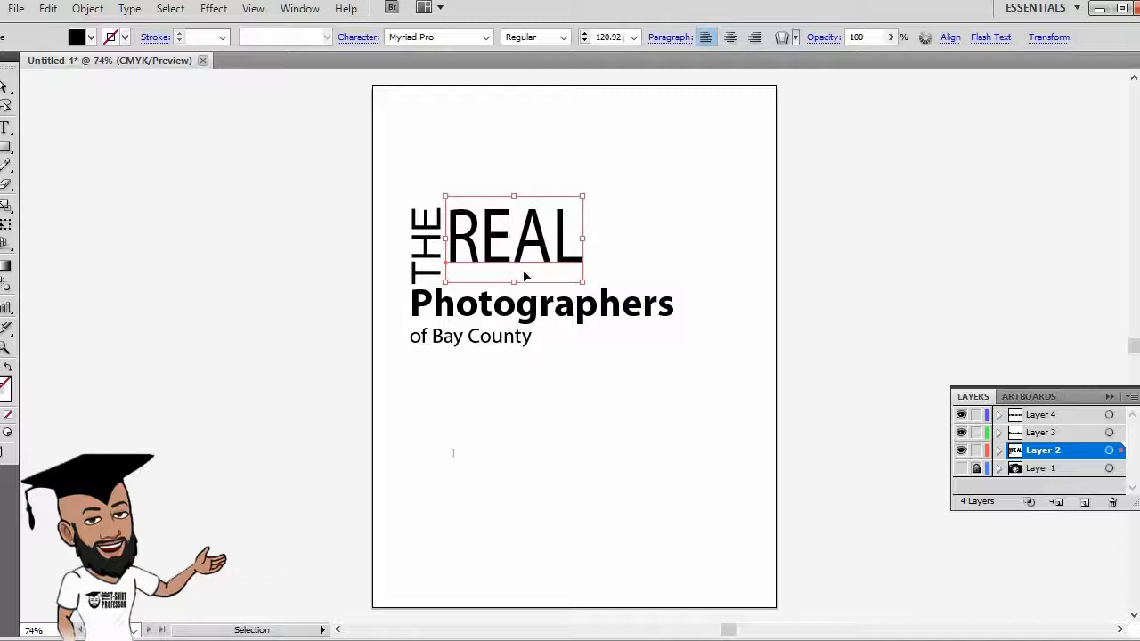
{"action": "left_click_drag", "start_coordinate": [513, 281], "coordinate": [516, 304]}
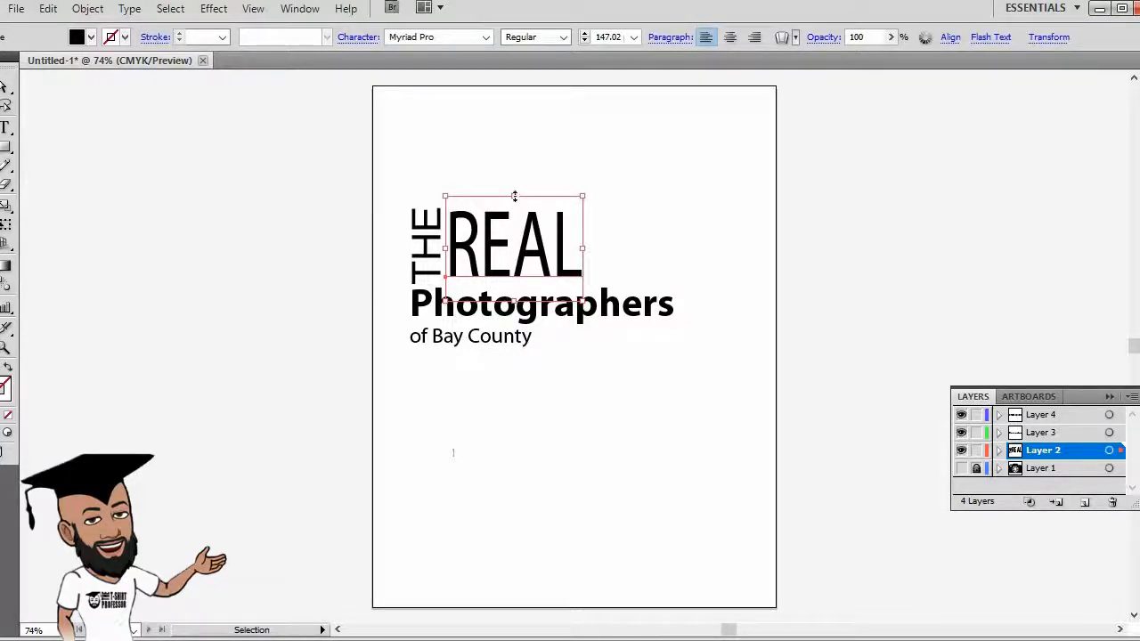
{"action": "left_click_drag", "start_coordinate": [514, 195], "coordinate": [512, 192]}
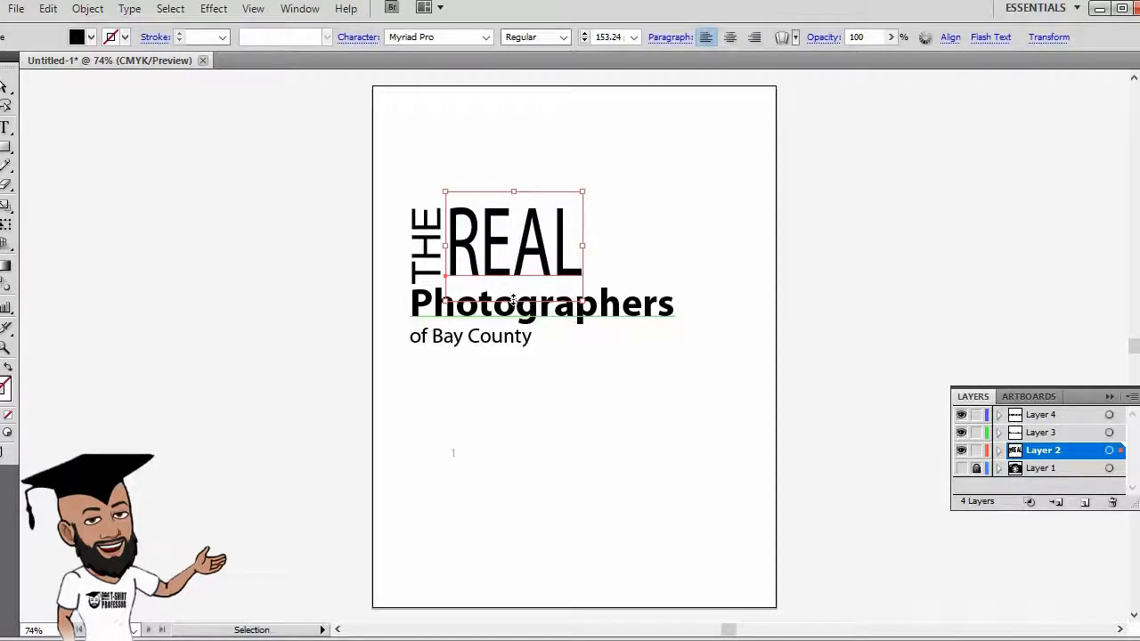
{"action": "left_click_drag", "start_coordinate": [514, 300], "coordinate": [516, 308]}
{"action": "left_click", "coordinate": [594, 352]}
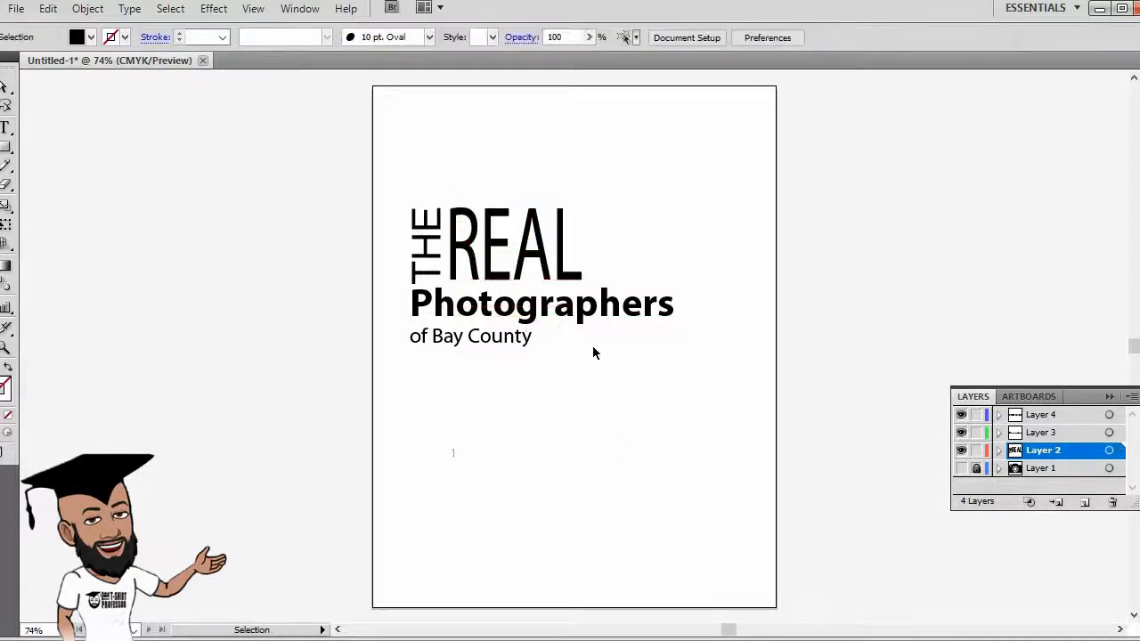
Step: Widen REAL by extending its right side slightly towards the end of Photographers, and deselect it
{"action": "left_click", "coordinate": [545, 244]}
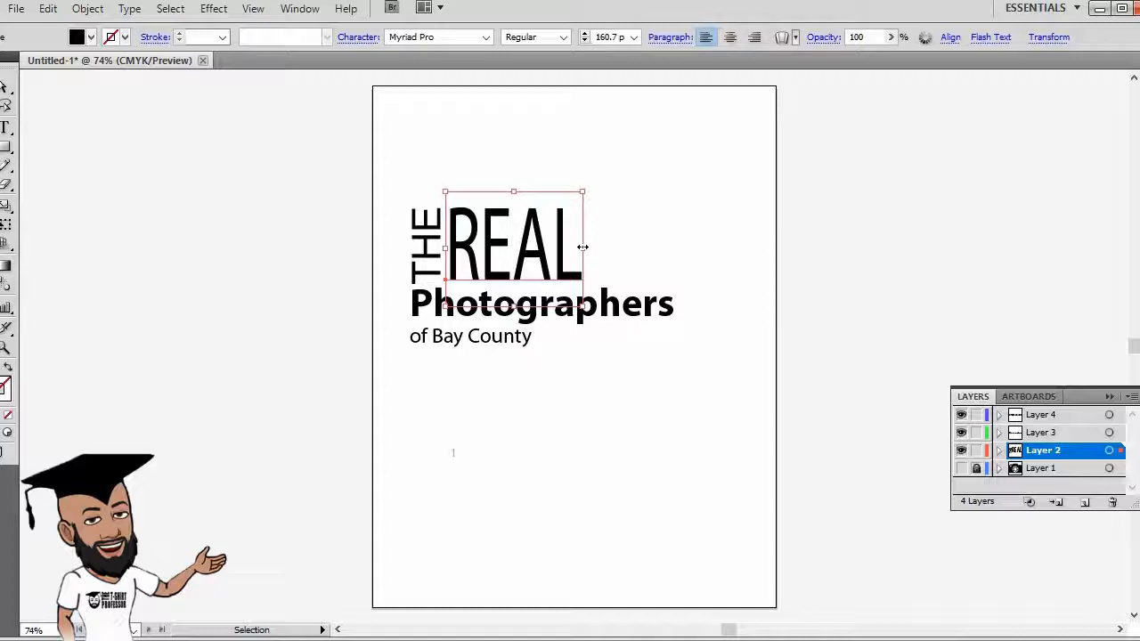
{"action": "left_click_drag", "start_coordinate": [583, 246], "coordinate": [603, 253]}
{"action": "left_click", "coordinate": [645, 394]}
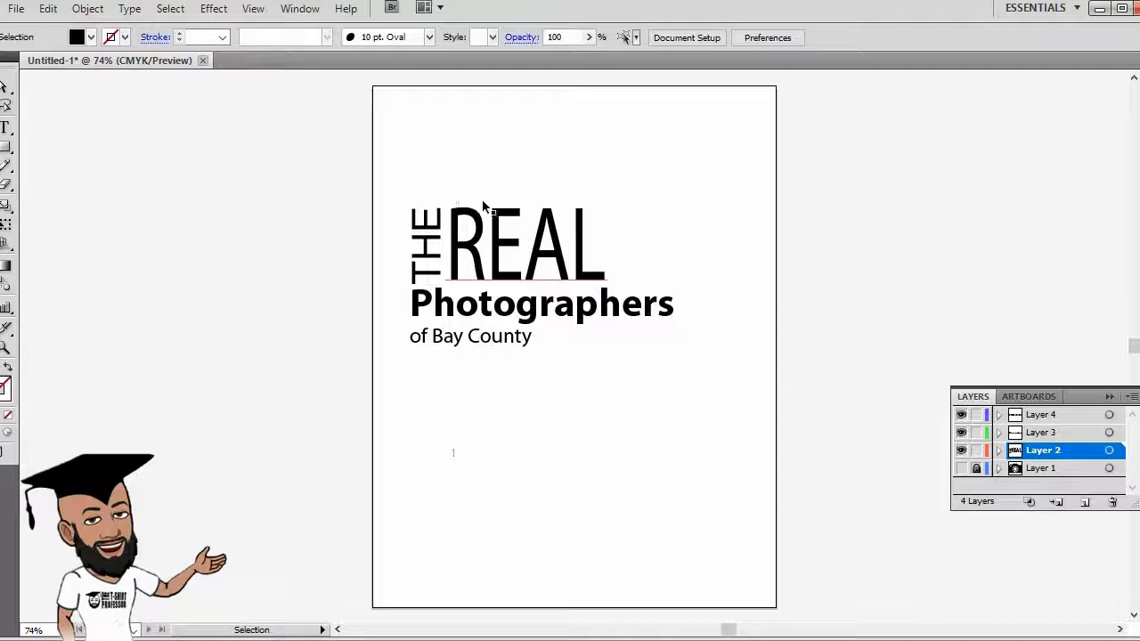
Step: Fill the Photographers text with the red swatch
{"action": "left_click", "coordinate": [539, 308]}
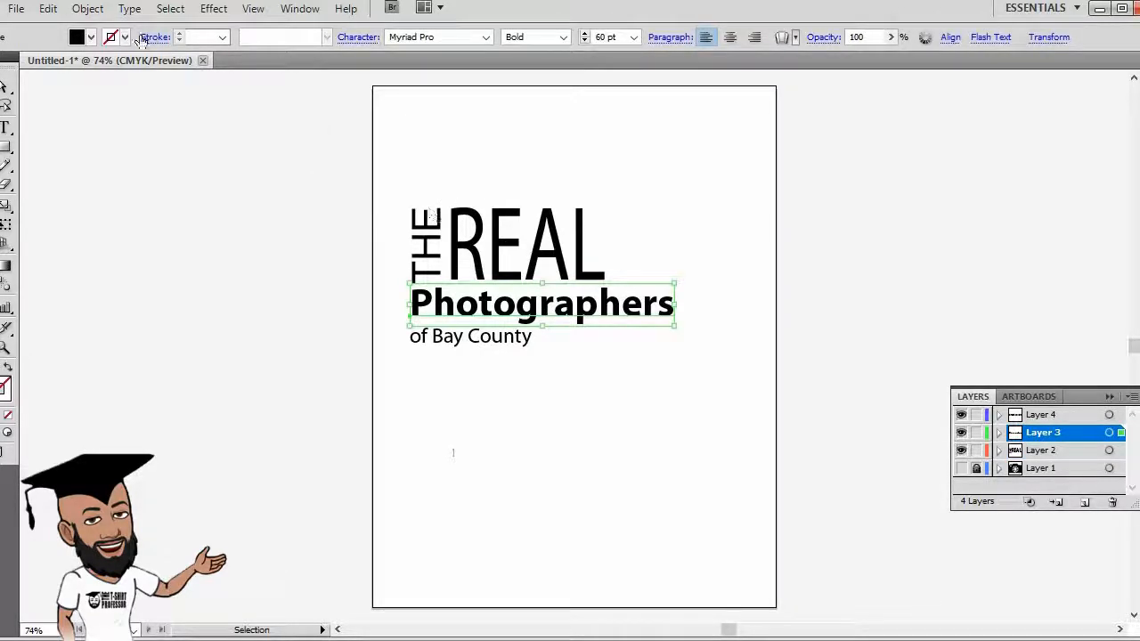
{"action": "left_click", "coordinate": [92, 37]}
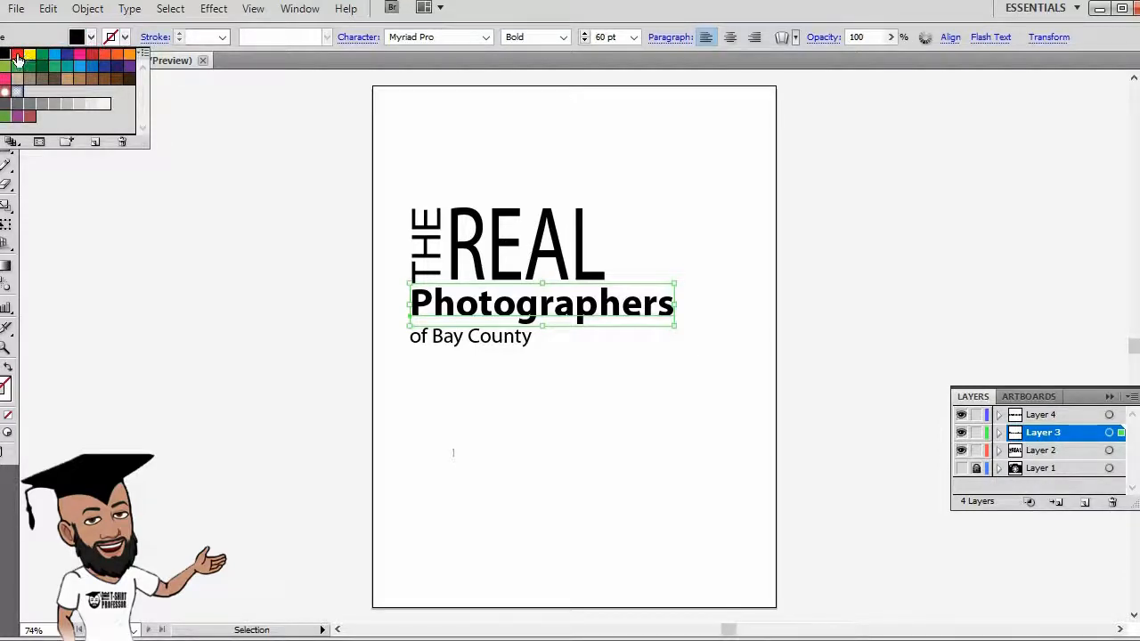
{"action": "left_click", "coordinate": [17, 57]}
{"action": "left_click", "coordinate": [169, 315]}
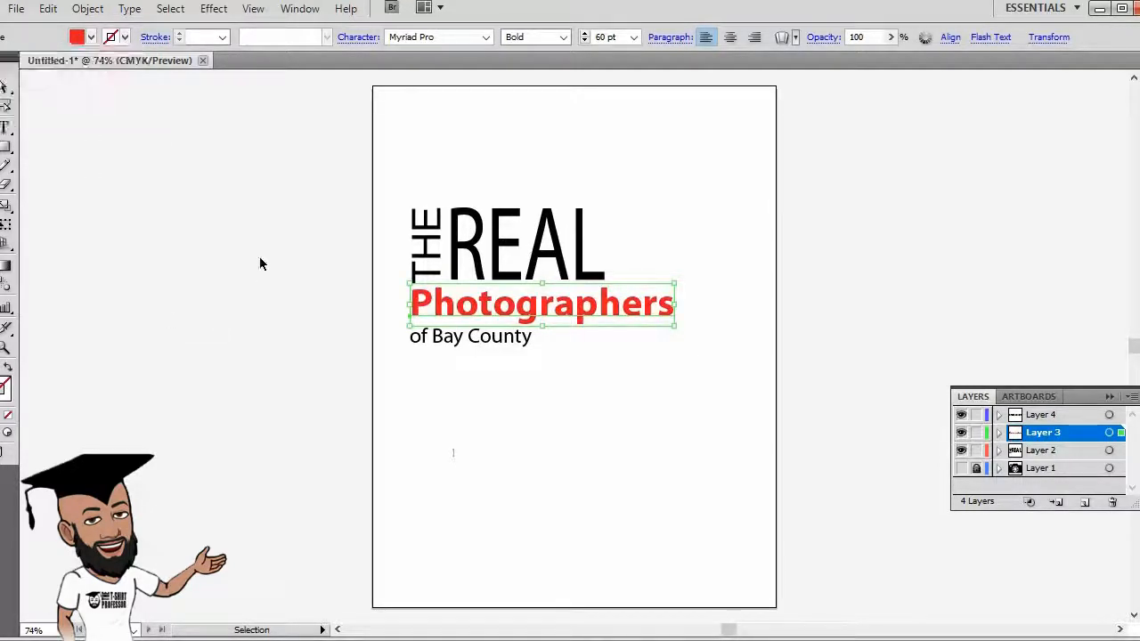
Step: Fill the vertical THE with blue 0A0ACC using the Color Picker, and deselect it
{"action": "left_click", "coordinate": [426, 240]}
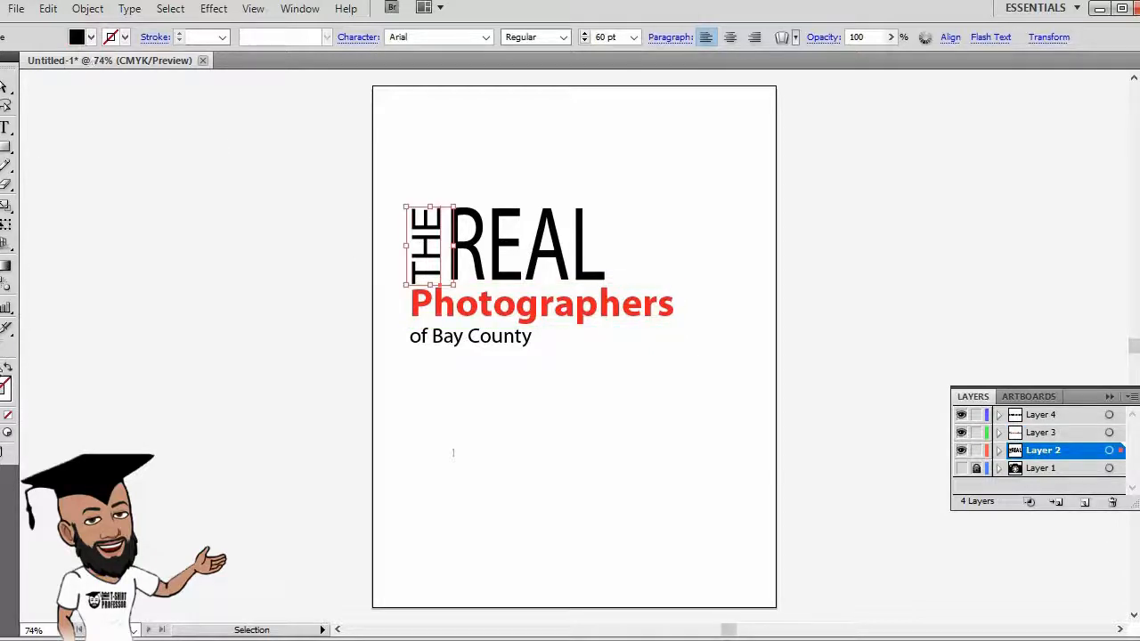
{"action": "key", "text": "F7"}
{"action": "key", "text": "F6"}
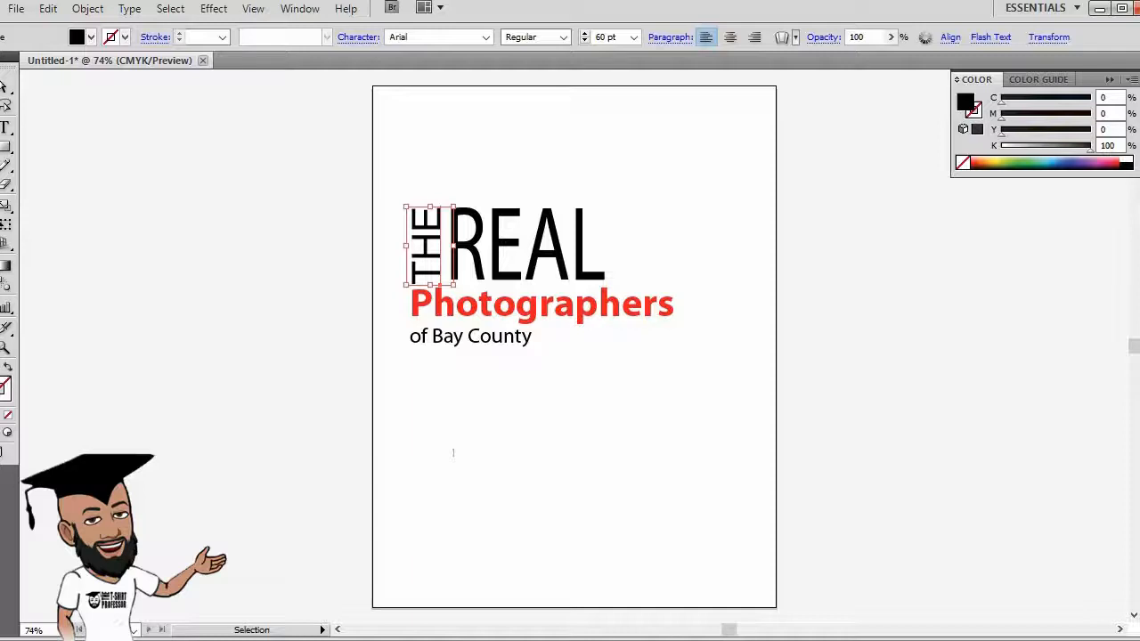
{"action": "double_click", "coordinate": [6, 384]}
{"action": "left_click_drag", "start_coordinate": [561, 179], "coordinate": [936, 227]}
{"action": "left_click", "coordinate": [930, 326]}
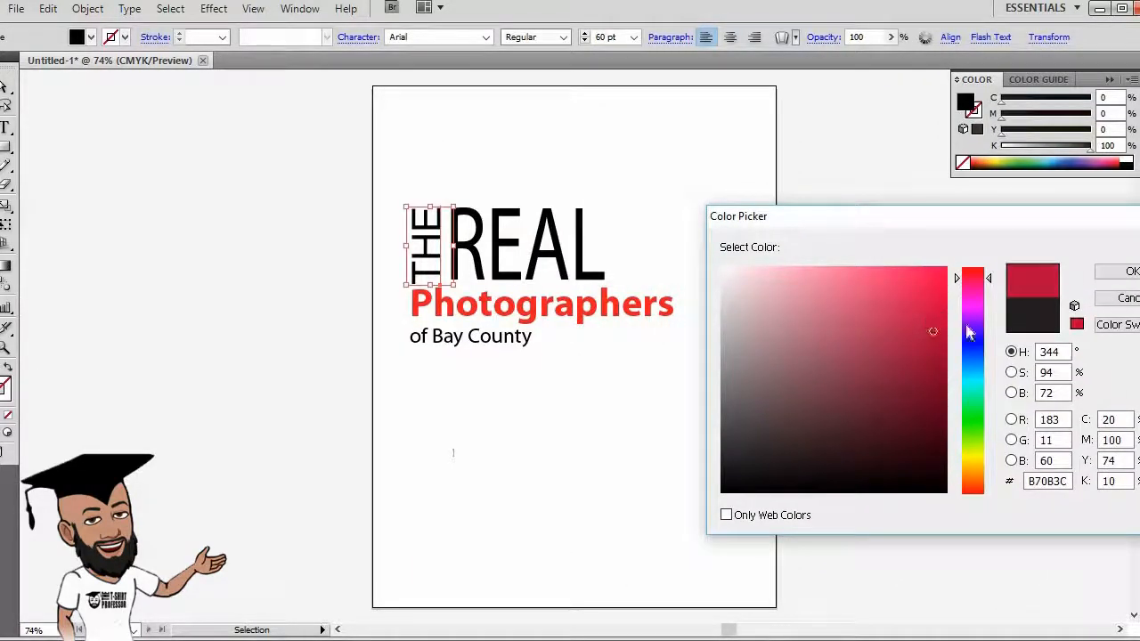
{"action": "left_click_drag", "start_coordinate": [971, 358], "coordinate": [966, 342]}
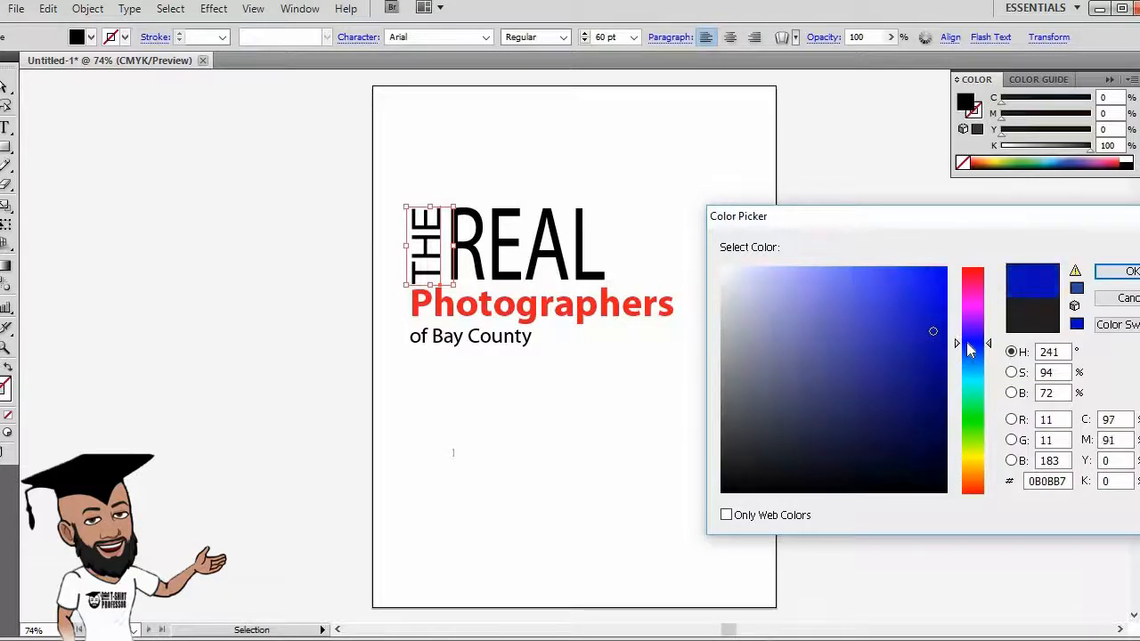
{"action": "left_click", "coordinate": [937, 317]}
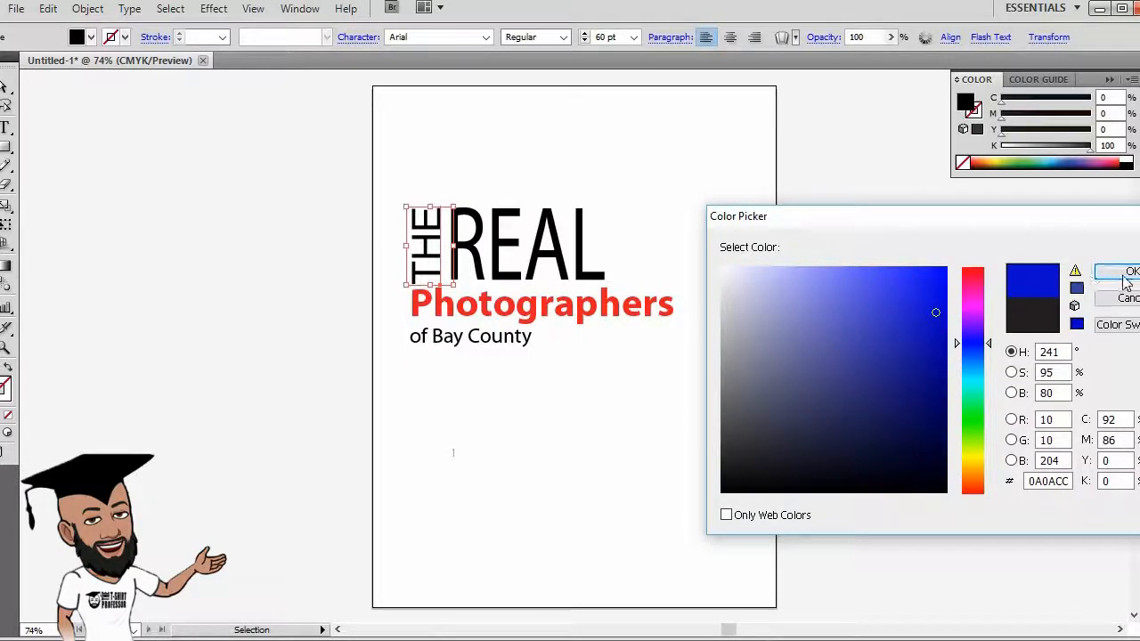
{"action": "left_click", "coordinate": [1119, 272]}
{"action": "left_click", "coordinate": [528, 424]}
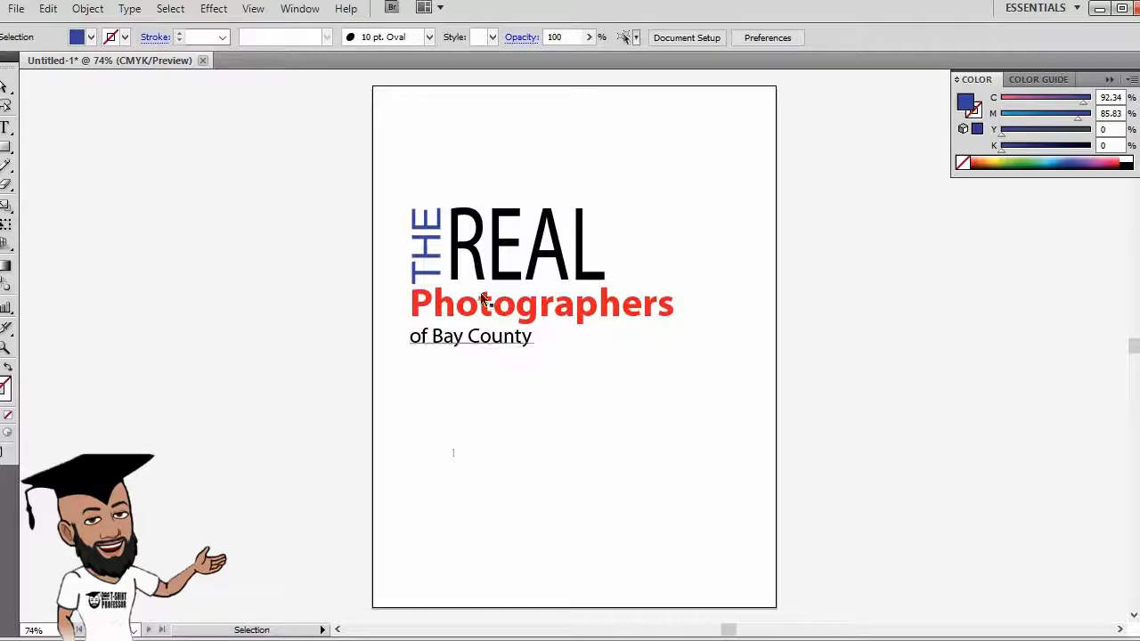
Step: Fill the REAL text with the light orange swatch C=0 M=35 Y=85 K=0, and deselect it
{"action": "left_click", "coordinate": [470, 247]}
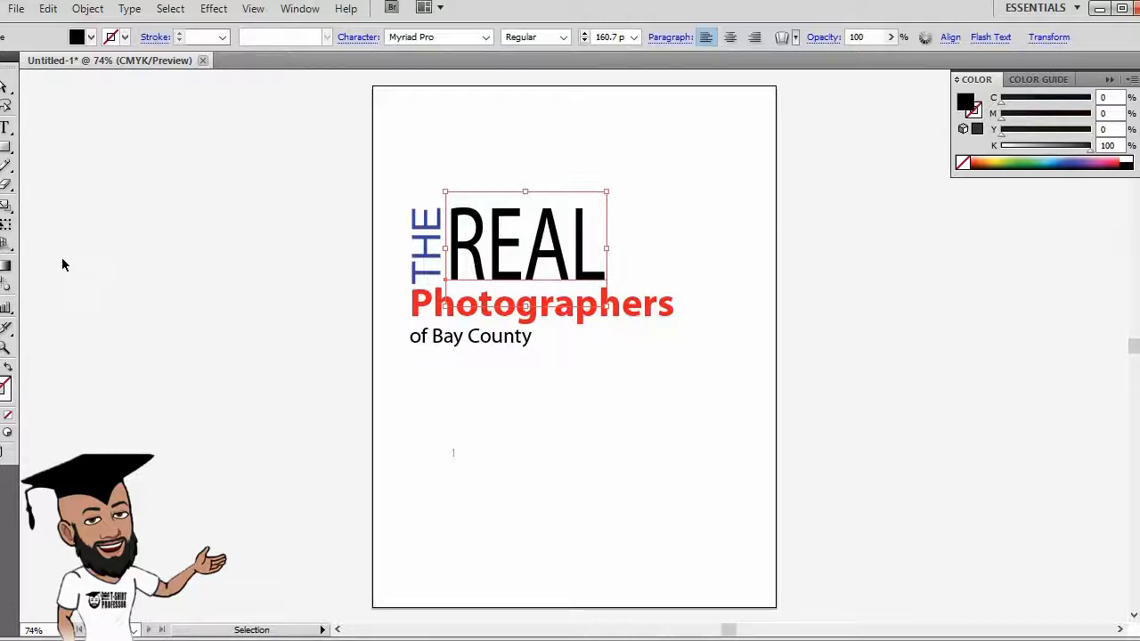
{"action": "left_click", "coordinate": [91, 37]}
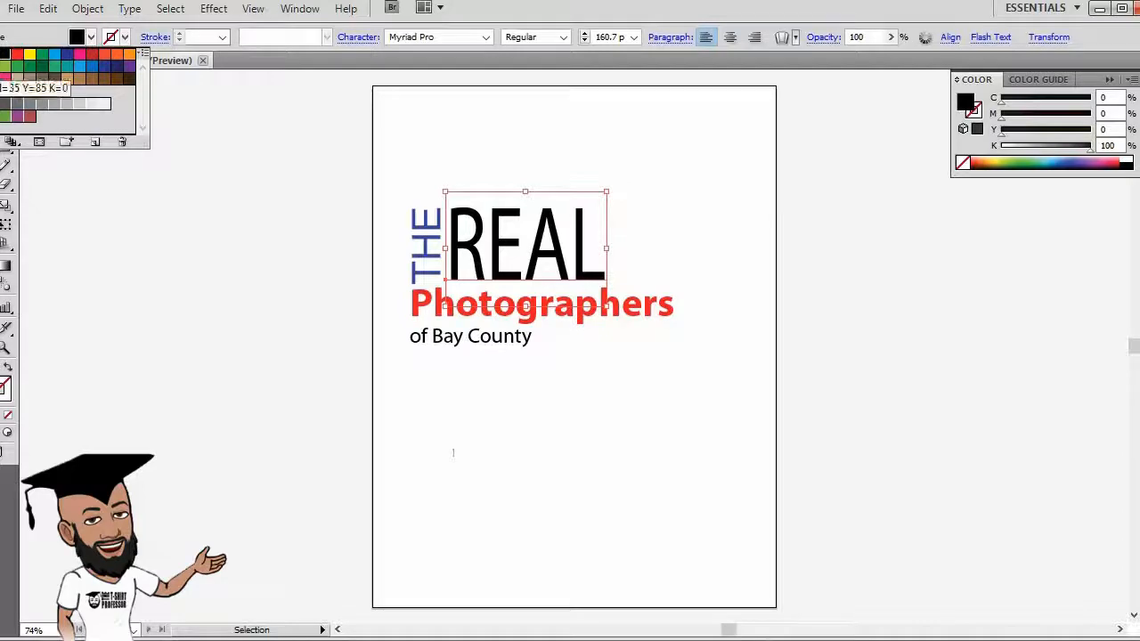
{"action": "left_click", "coordinate": [0, 67]}
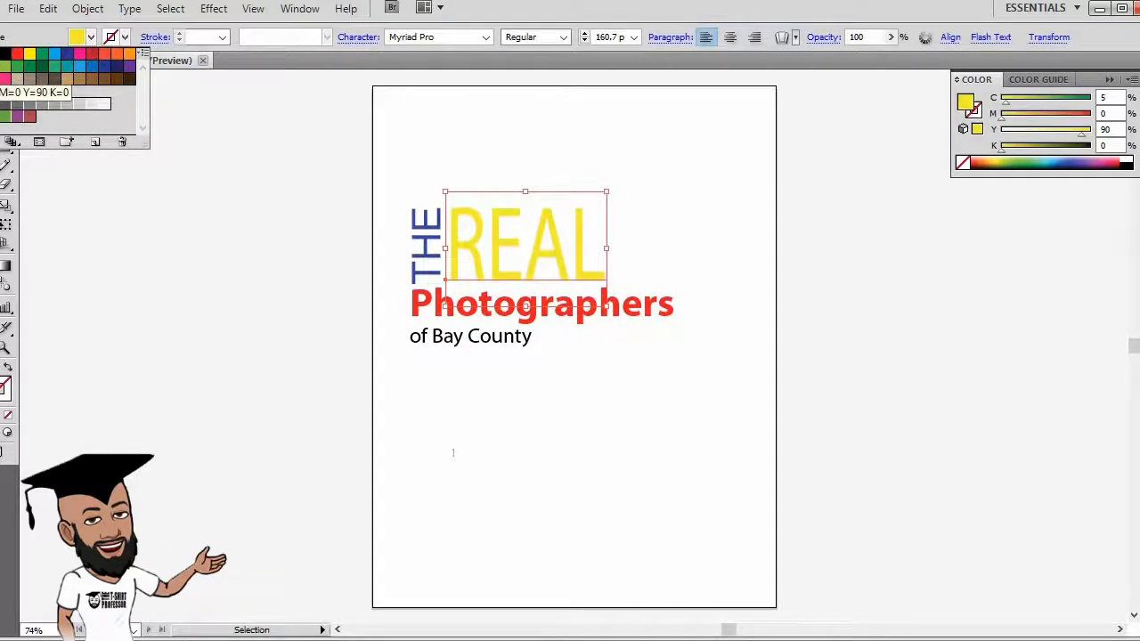
{"action": "left_click", "coordinate": [0, 67]}
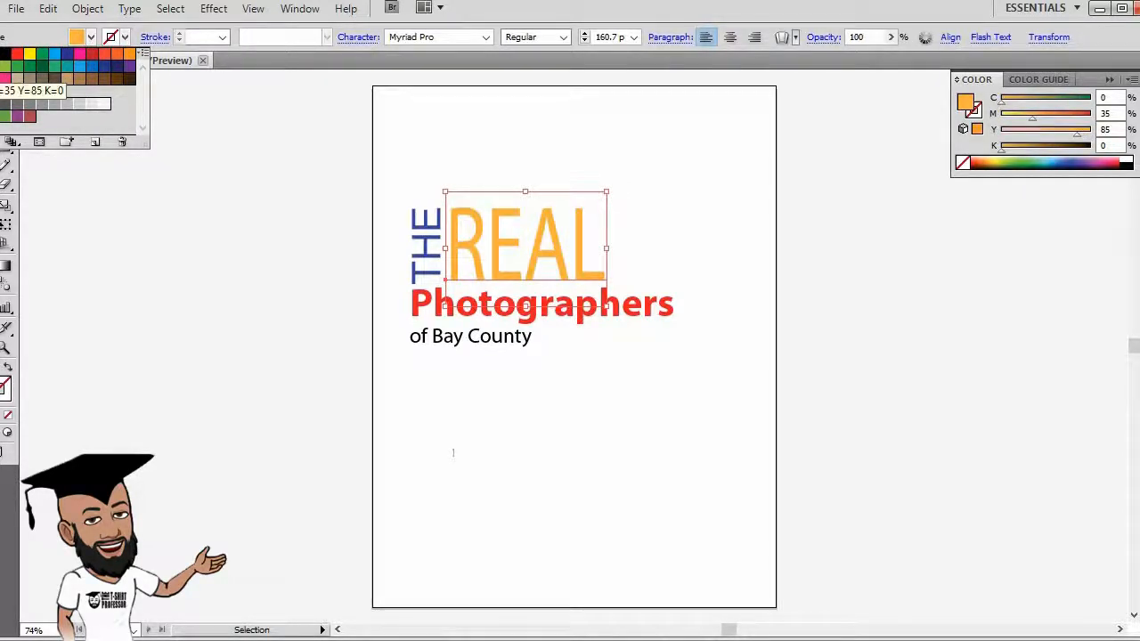
{"action": "left_click", "coordinate": [248, 301]}
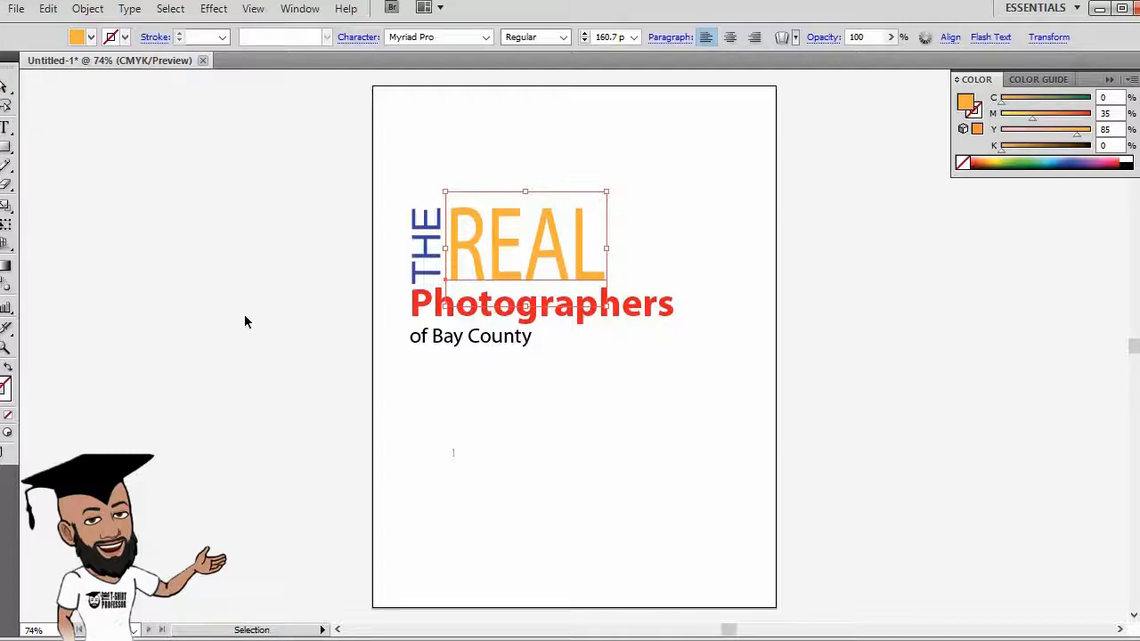
{"action": "left_click", "coordinate": [253, 318]}
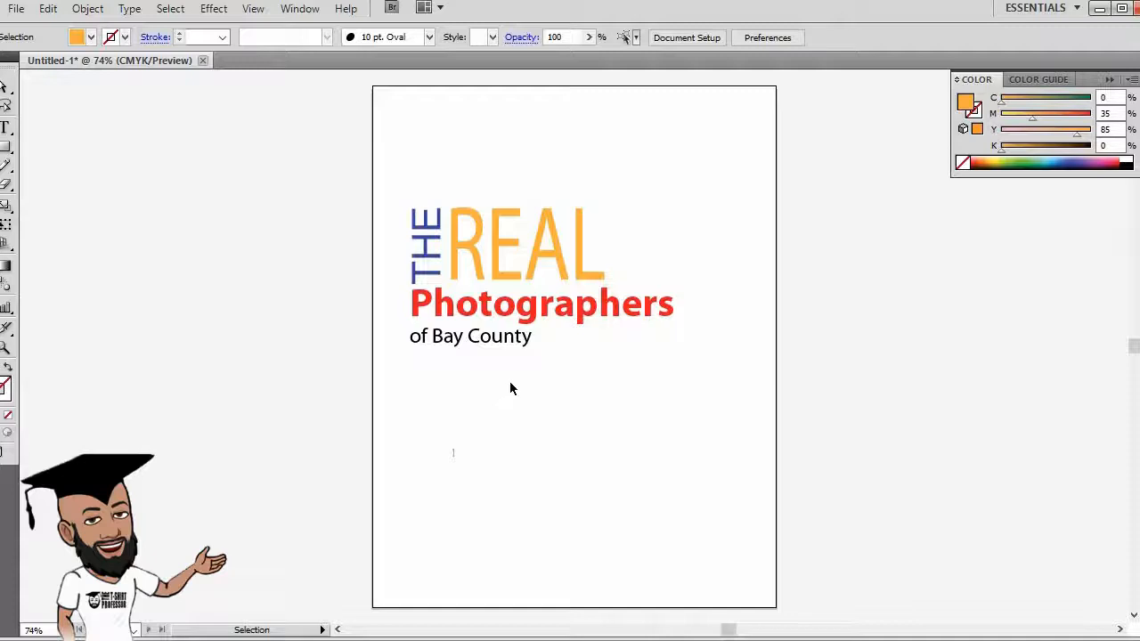
Step: Select the "of Bay County" text and check its paragraph options
{"action": "left_click", "coordinate": [494, 340]}
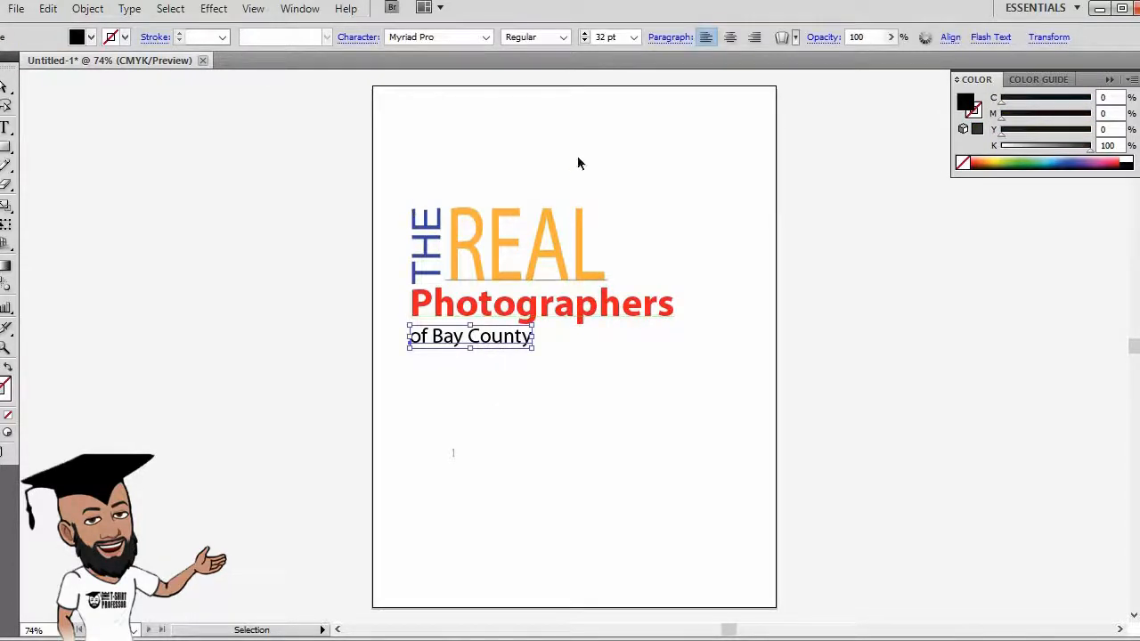
{"action": "left_click", "coordinate": [677, 42]}
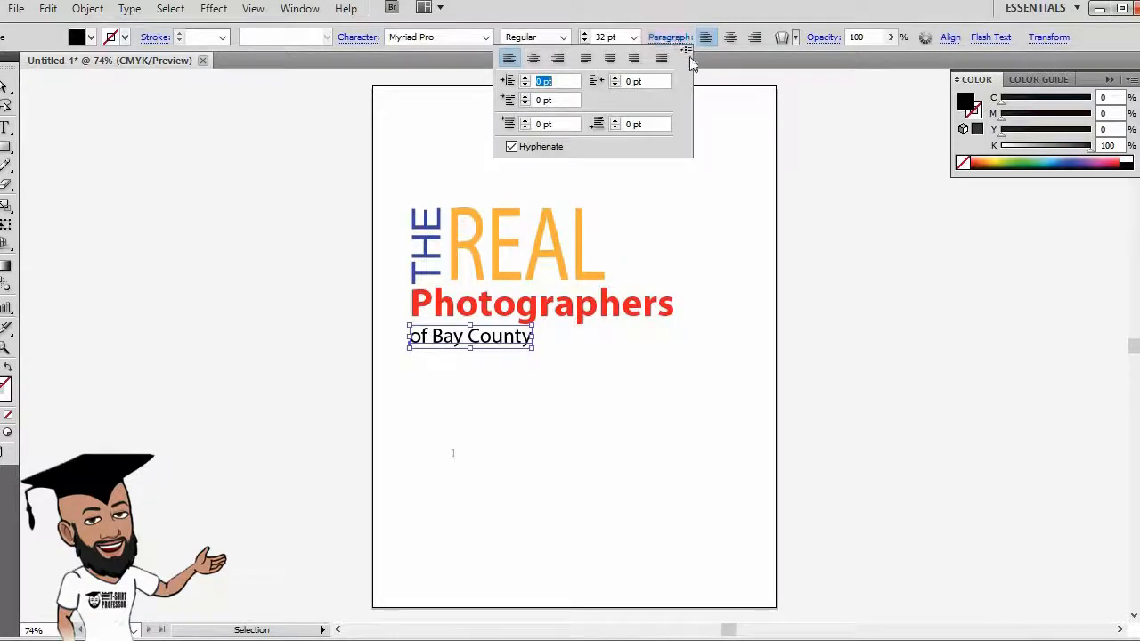
{"action": "left_click", "coordinate": [691, 52]}
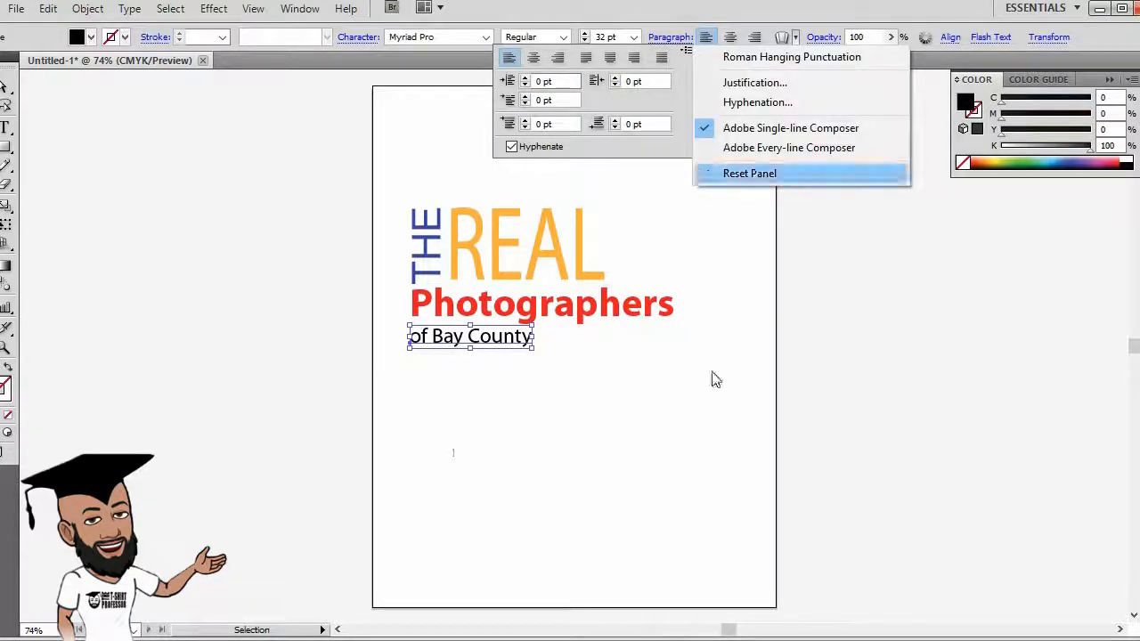
{"action": "left_click", "coordinate": [687, 429]}
{"action": "left_click", "coordinate": [689, 430]}
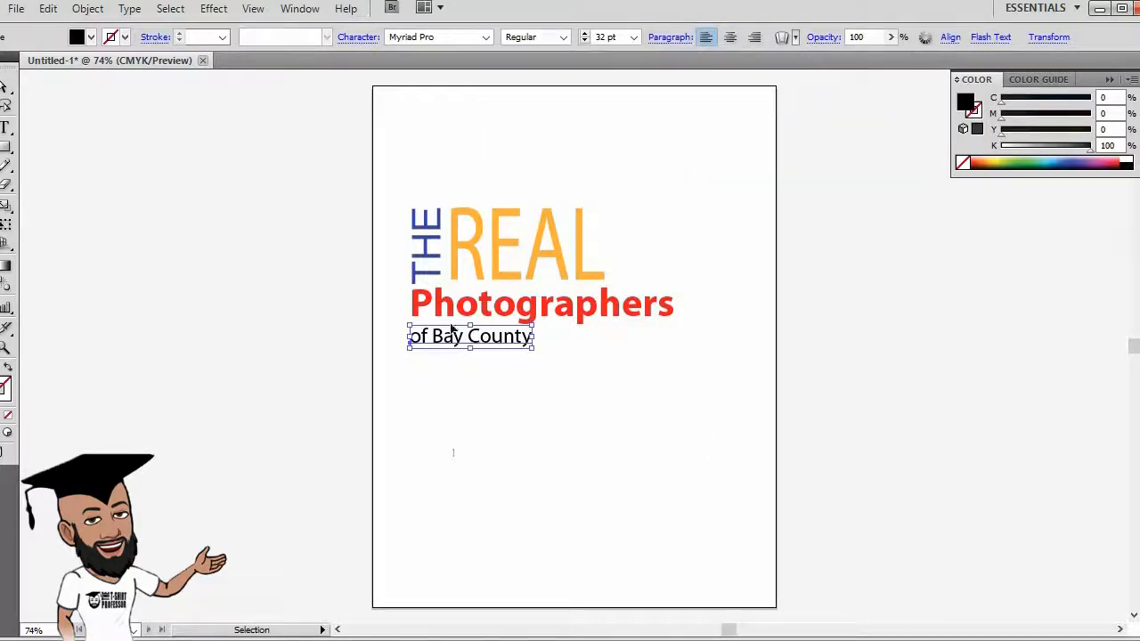
Step: Set the horizontal scale of the "of Bay County" text to 150%
{"action": "left_click", "coordinate": [357, 39]}
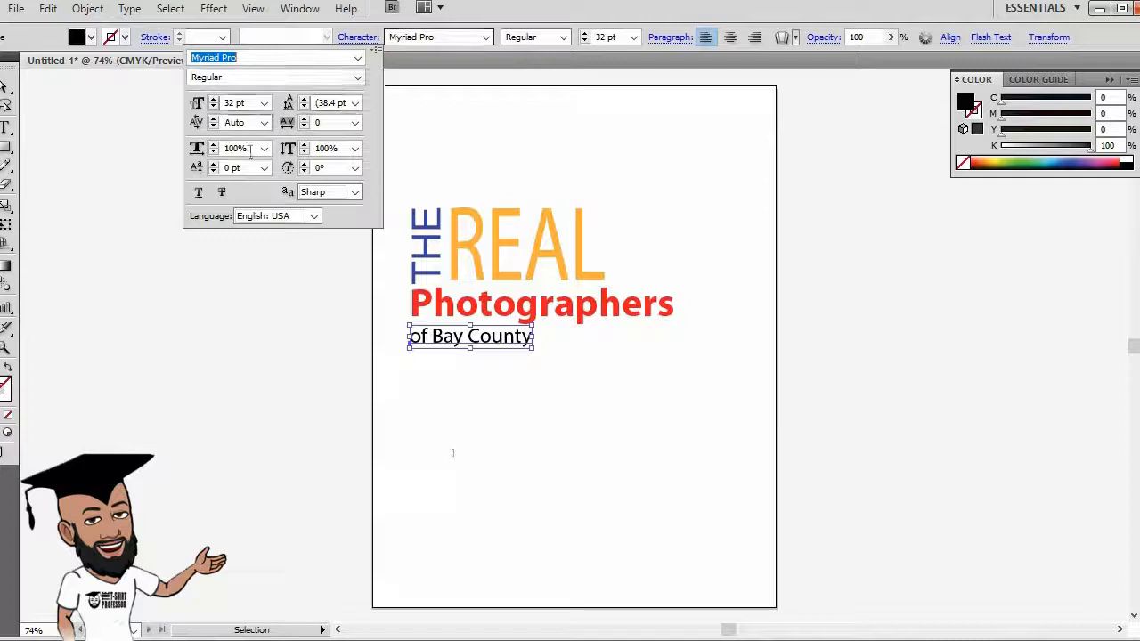
{"action": "left_click", "coordinate": [214, 157]}
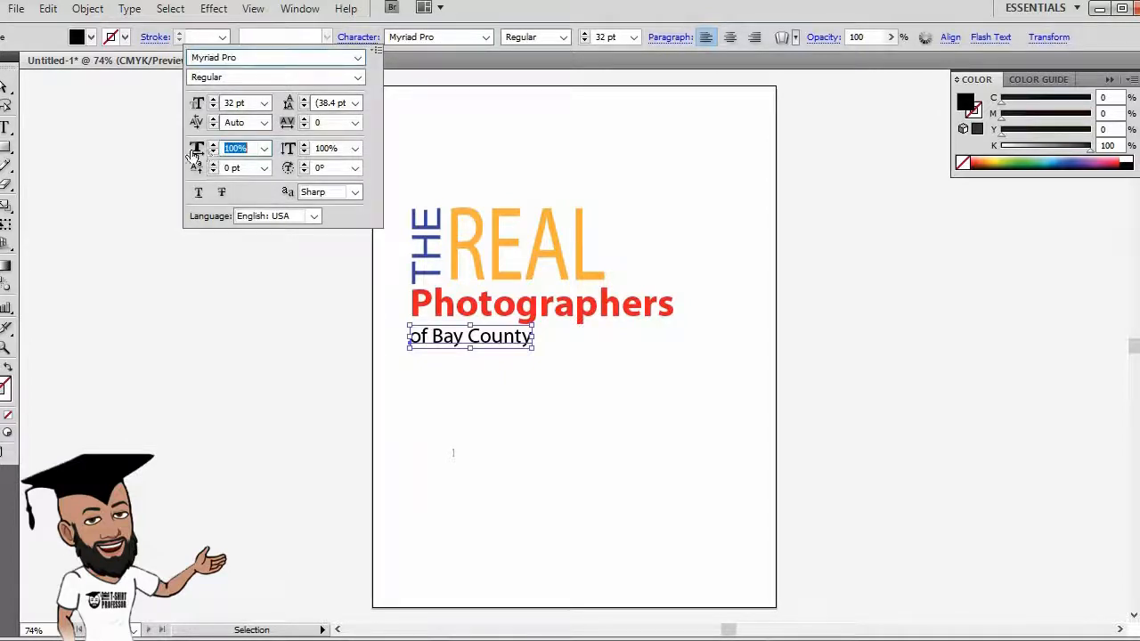
{"action": "left_click", "coordinate": [264, 148]}
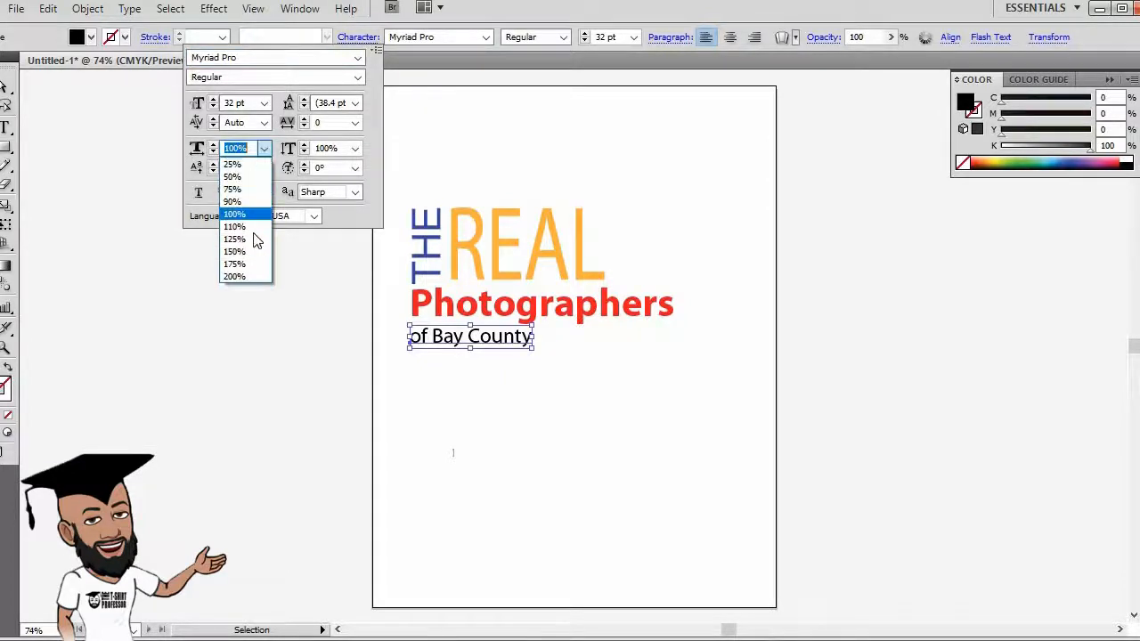
{"action": "left_click", "coordinate": [236, 252]}
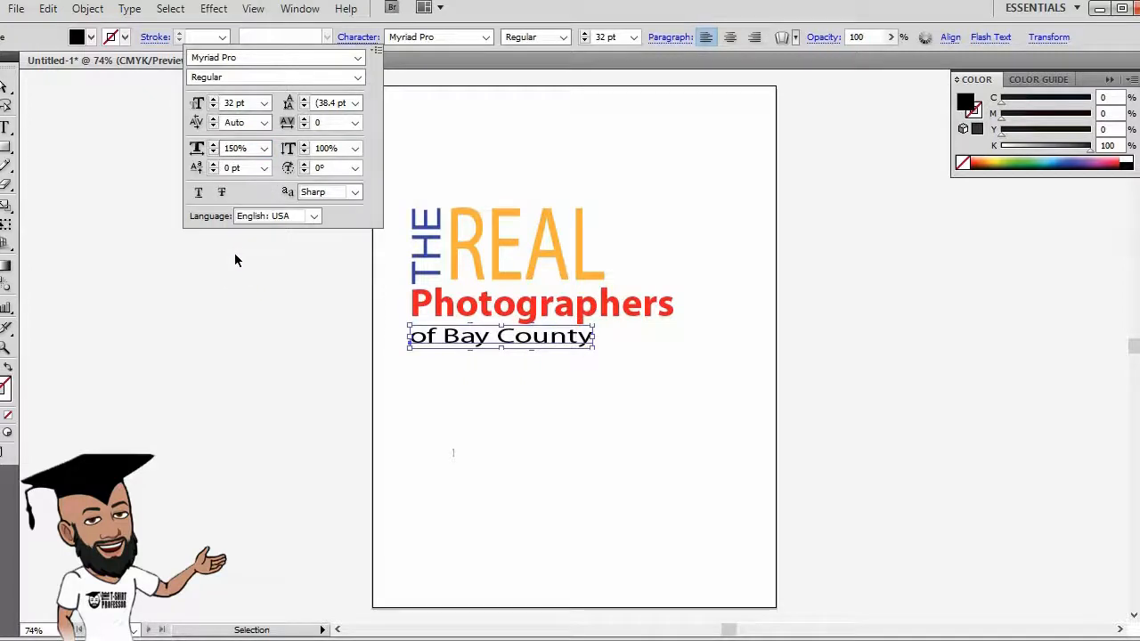
Step: Increase the horizontal scale of "of Bay County" to 218% to match the width of Photographers, and deselect it
{"action": "left_click", "coordinate": [223, 149]}
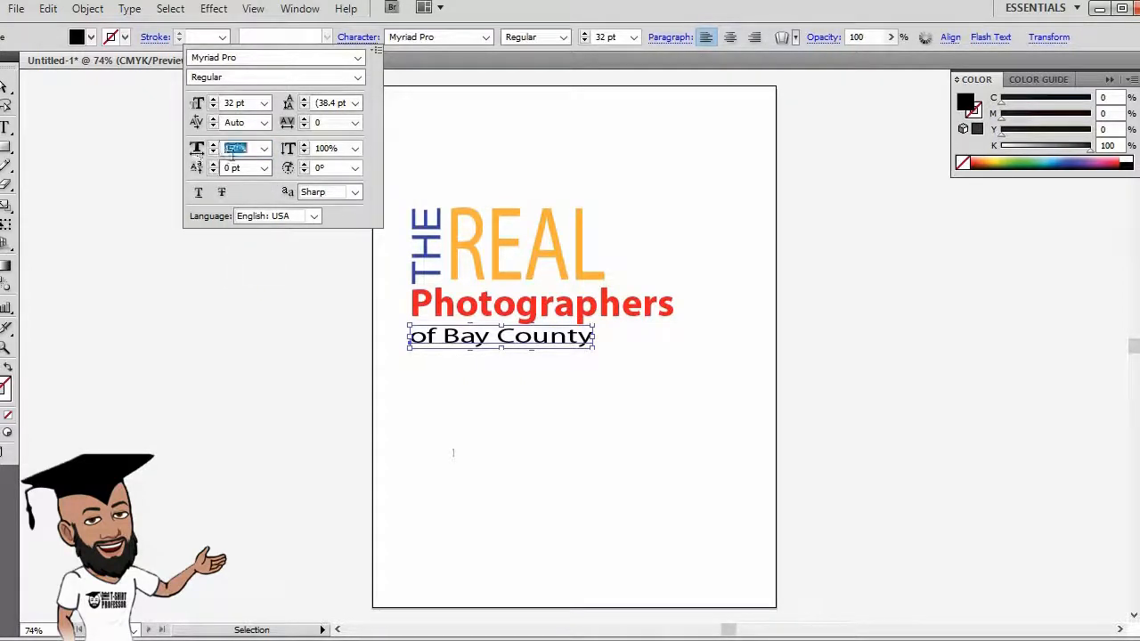
{"action": "key", "text": "Up"}
{"action": "key", "text": "Up"}
{"action": "key", "text": "Up"}
{"action": "key", "text": "Up"}
{"action": "key", "text": "Up"}
{"action": "key", "text": "Up"}
{"action": "key", "text": "Up"}
{"action": "key", "text": "Up"}
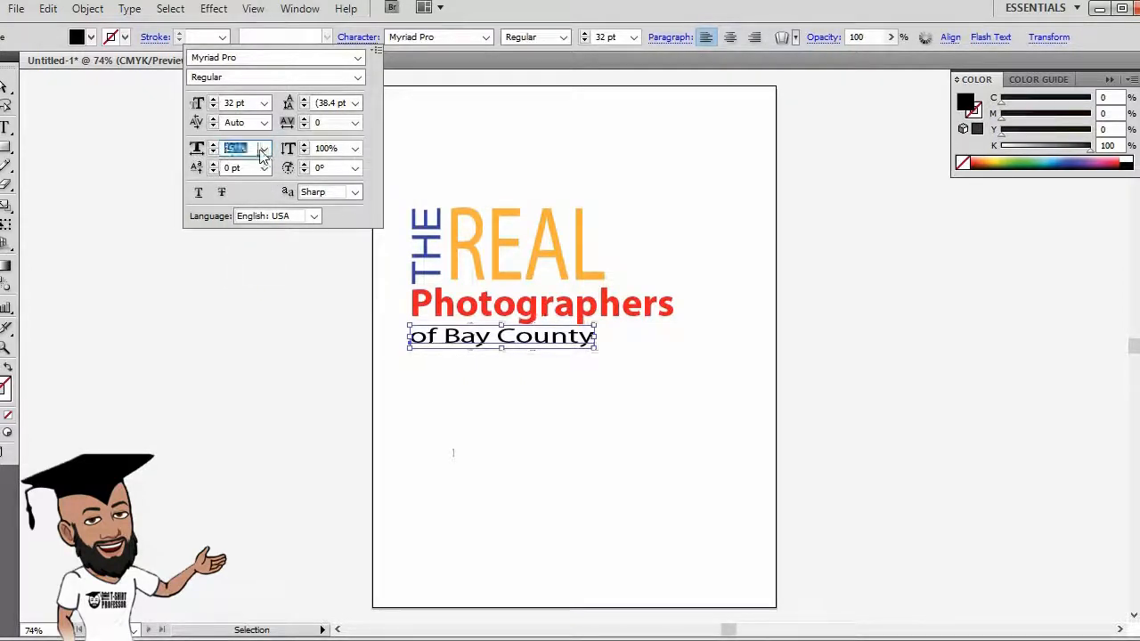
{"action": "key", "text": "Up"}
{"action": "key", "text": "Up"}
{"action": "key", "text": "Up"}
{"action": "key", "text": "Up"}
{"action": "key", "text": "Up"}
{"action": "key", "text": "Up"}
{"action": "key", "text": "Up"}
{"action": "key", "text": "Up"}
{"action": "key", "text": "Up"}
{"action": "key", "text": "Up"}
{"action": "key", "text": "Up"}
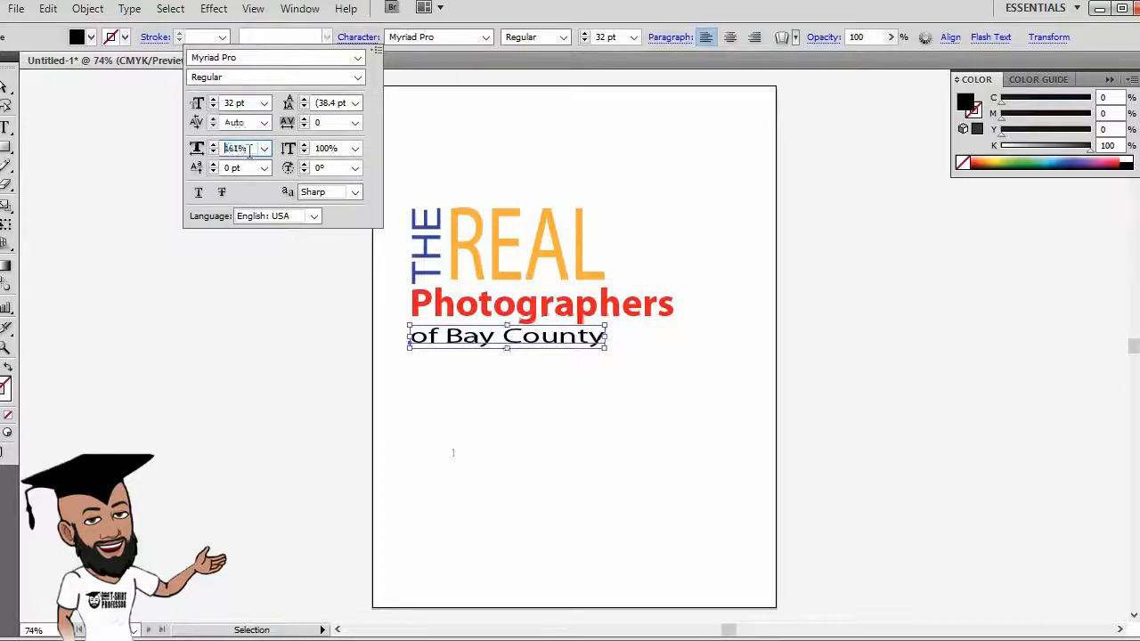
{"action": "key", "text": "Up"}
{"action": "key", "text": "Up"}
{"action": "key", "text": "Up"}
{"action": "key", "text": "Up"}
{"action": "key", "text": "Up"}
{"action": "key", "text": "Up"}
{"action": "key", "text": "Up"}
{"action": "key", "text": "Up"}
{"action": "key", "text": "Up"}
{"action": "key", "text": "Up"}
{"action": "key", "text": "Up"}
{"action": "key", "text": "Up"}
{"action": "key", "text": "Up"}
{"action": "key", "text": "Up"}
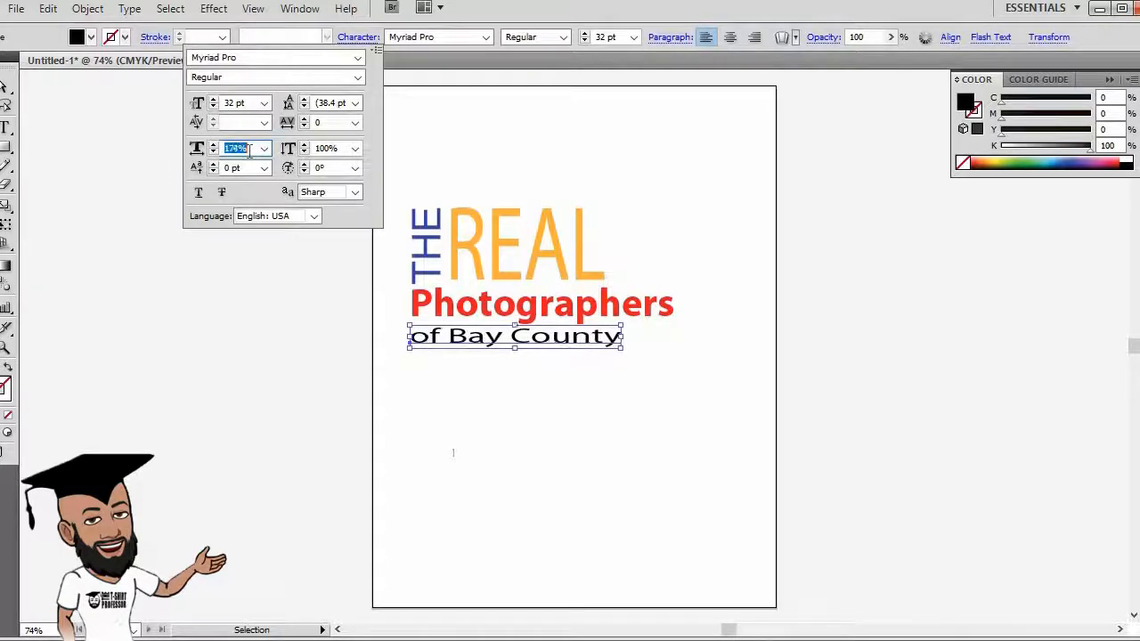
{"action": "key", "text": "Up"}
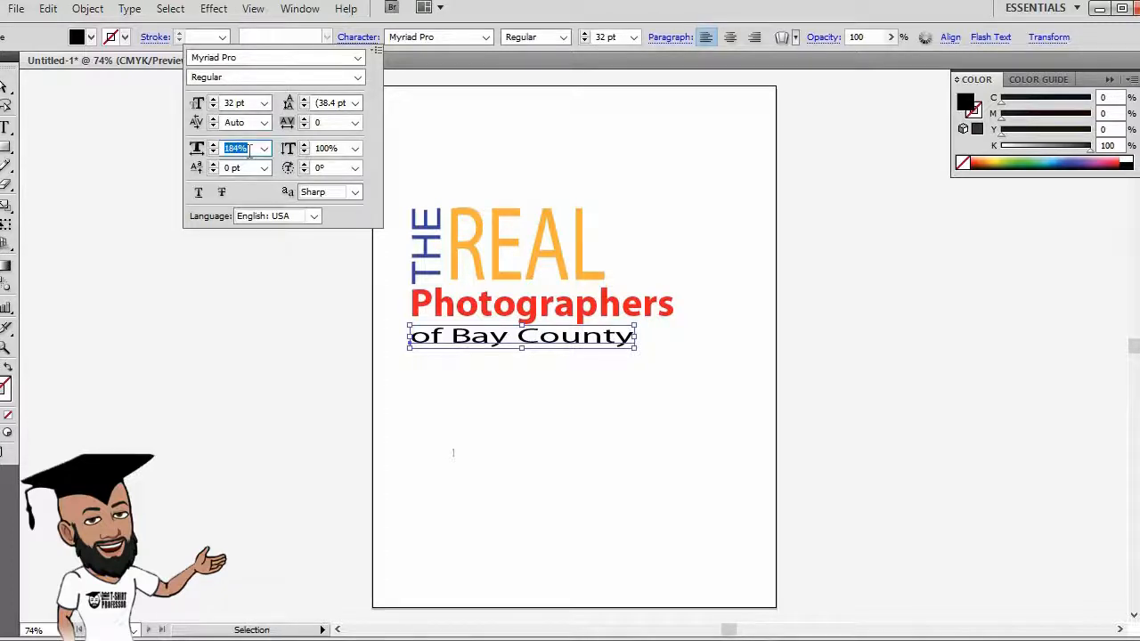
{"action": "key", "text": "Up"}
{"action": "key", "text": "Up"}
{"action": "key", "text": "Up"}
{"action": "key", "text": "Up"}
{"action": "key", "text": "Up"}
{"action": "key", "text": "Up"}
{"action": "key", "text": "Up"}
{"action": "key", "text": "Up"}
{"action": "key", "text": "Up"}
{"action": "key", "text": "Up"}
{"action": "key", "text": "Up"}
{"action": "key", "text": "Up"}
{"action": "key", "text": "Up"}
{"action": "key", "text": "Up"}
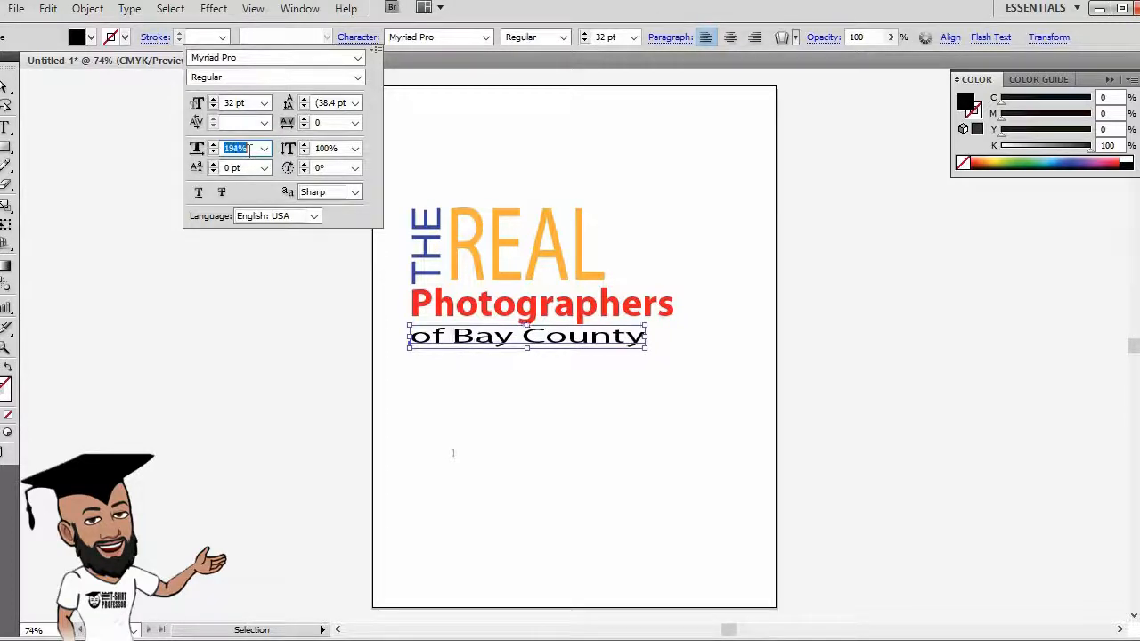
{"action": "key", "text": "Up"}
{"action": "key", "text": "Up"}
{"action": "key", "text": "Up"}
{"action": "key", "text": "Up"}
{"action": "key", "text": "Up"}
{"action": "key", "text": "Up"}
{"action": "key", "text": "Up"}
{"action": "key", "text": "Up"}
{"action": "key", "text": "Up"}
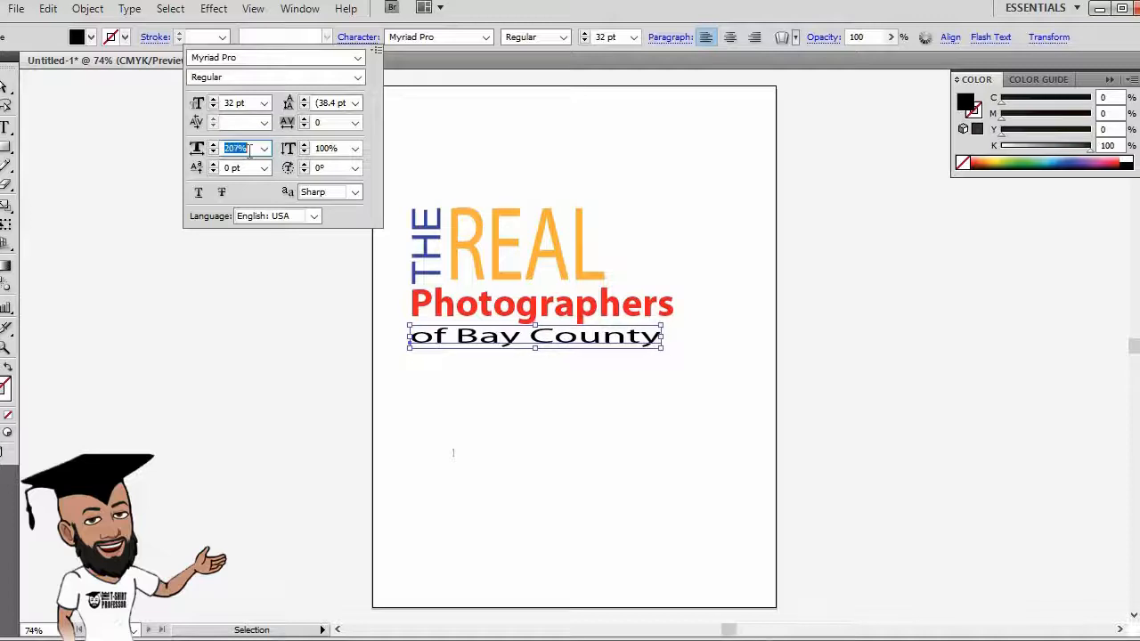
{"action": "key", "text": "Up"}
{"action": "key", "text": "Up"}
{"action": "key", "text": "Up"}
{"action": "key", "text": "Up"}
{"action": "key", "text": "Up"}
{"action": "key", "text": "Up"}
{"action": "key", "text": "Up"}
{"action": "key", "text": "Up"}
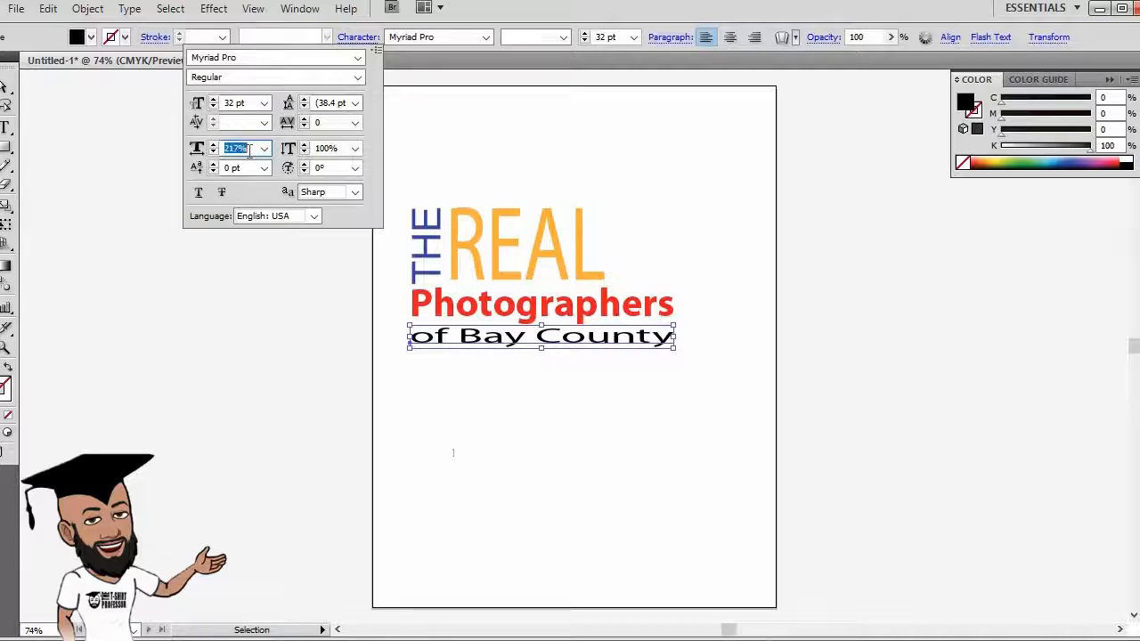
{"action": "key", "text": "Up"}
{"action": "key", "text": "Up"}
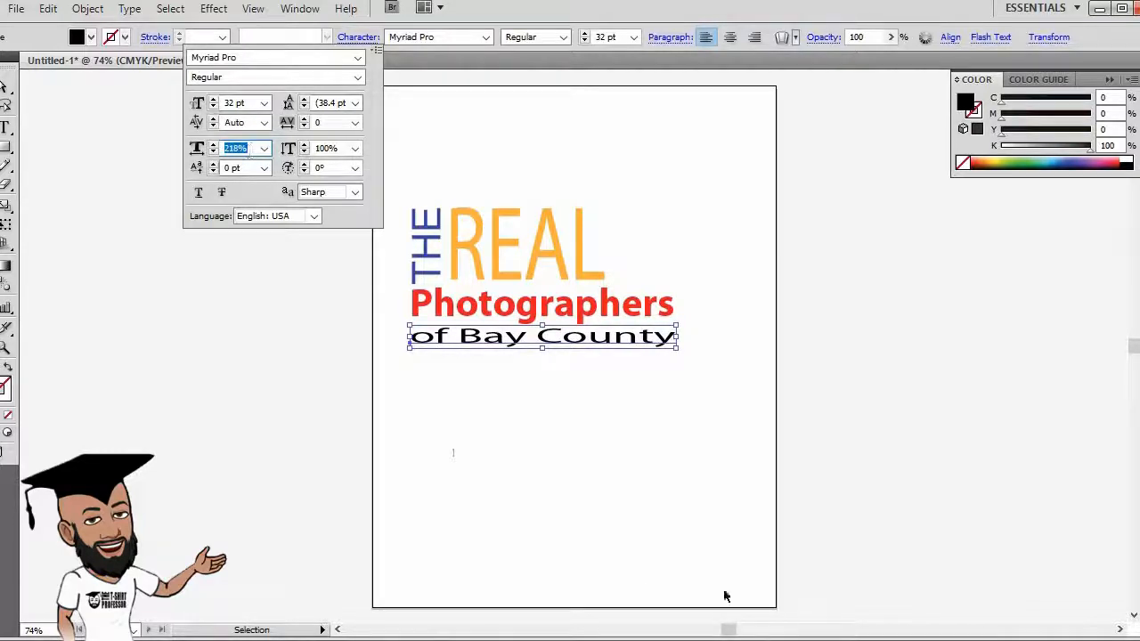
{"action": "key", "text": "Return"}
{"action": "left_click", "coordinate": [592, 426]}
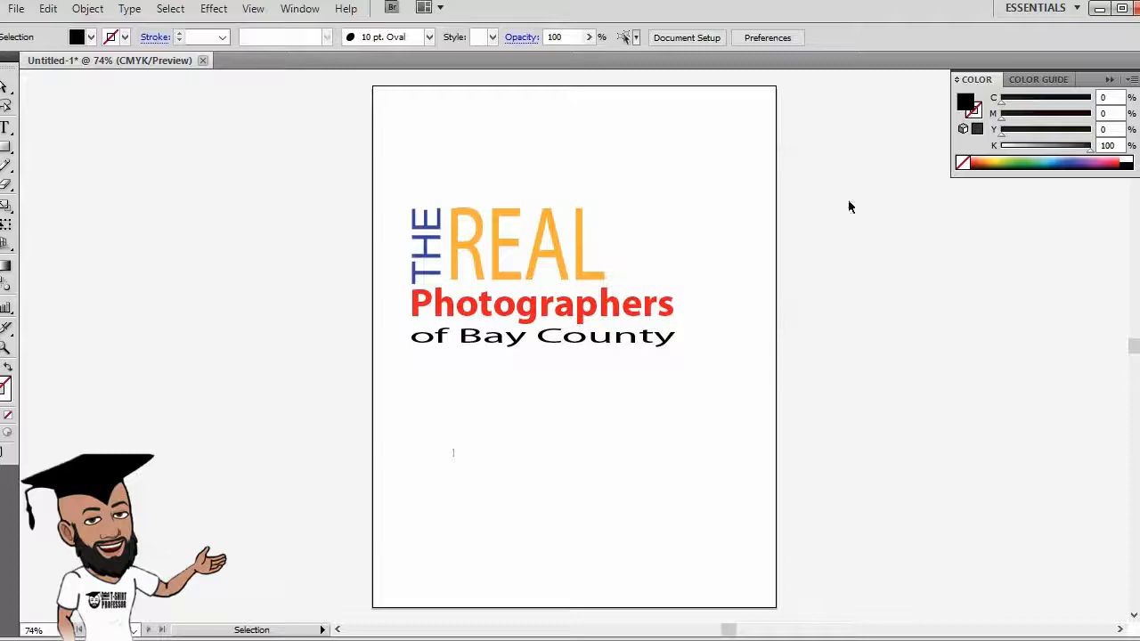
Step: Show and unlock Layer 1, and move its camera graphic beside REAL, above the end of Photographers
{"action": "left_click", "coordinate": [1138, 434]}
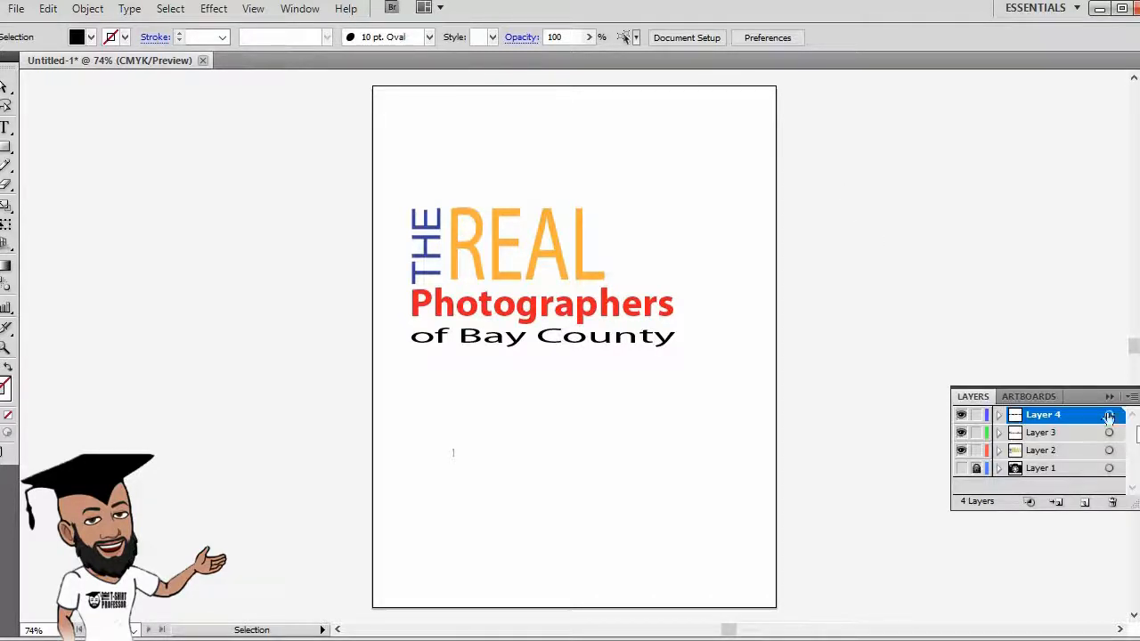
{"action": "left_click", "coordinate": [962, 468]}
{"action": "left_click", "coordinate": [976, 470]}
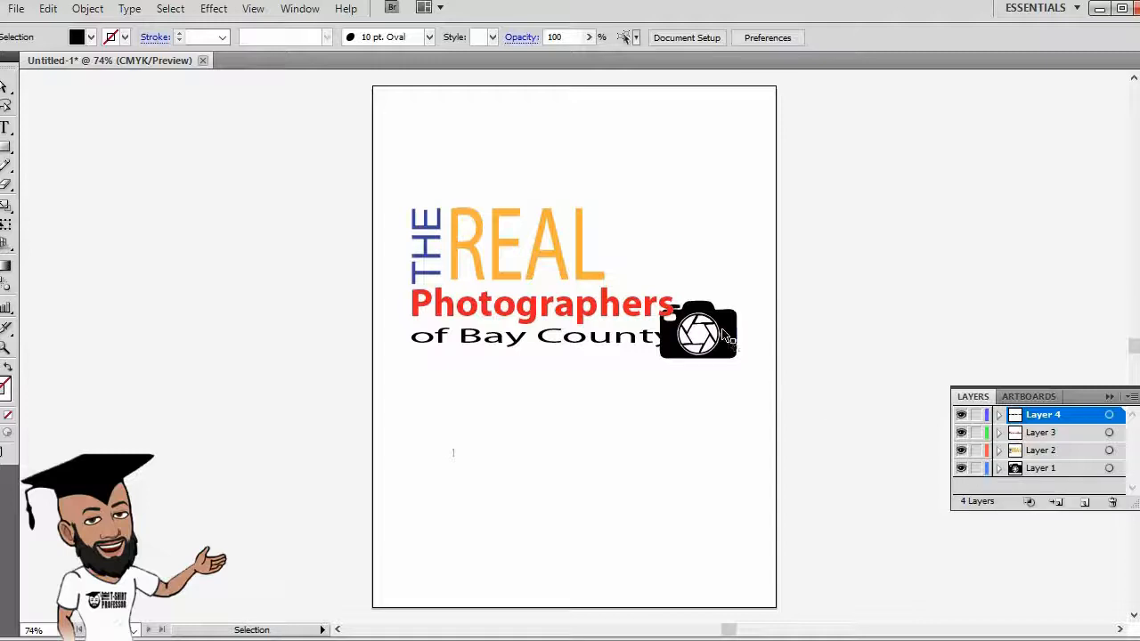
{"action": "left_click_drag", "start_coordinate": [726, 334], "coordinate": [676, 242]}
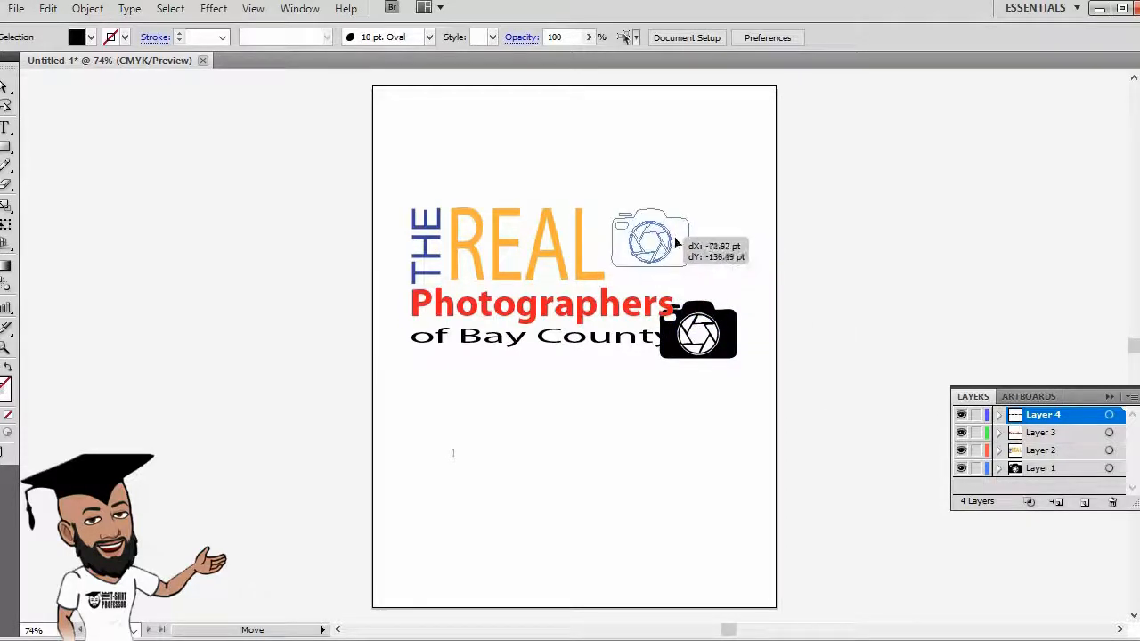
{"action": "left_click", "coordinate": [728, 435]}
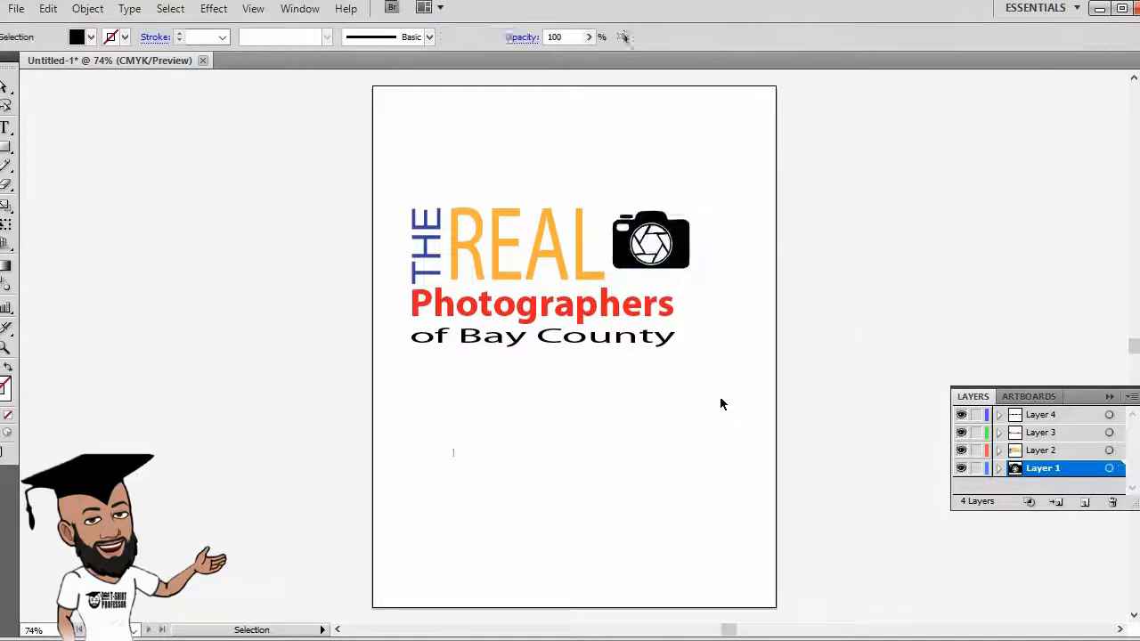
Step: Rotate the camera graphic clockwise so that it tilts towards the end of Photographers, and deselect it
{"action": "left_click", "coordinate": [678, 239]}
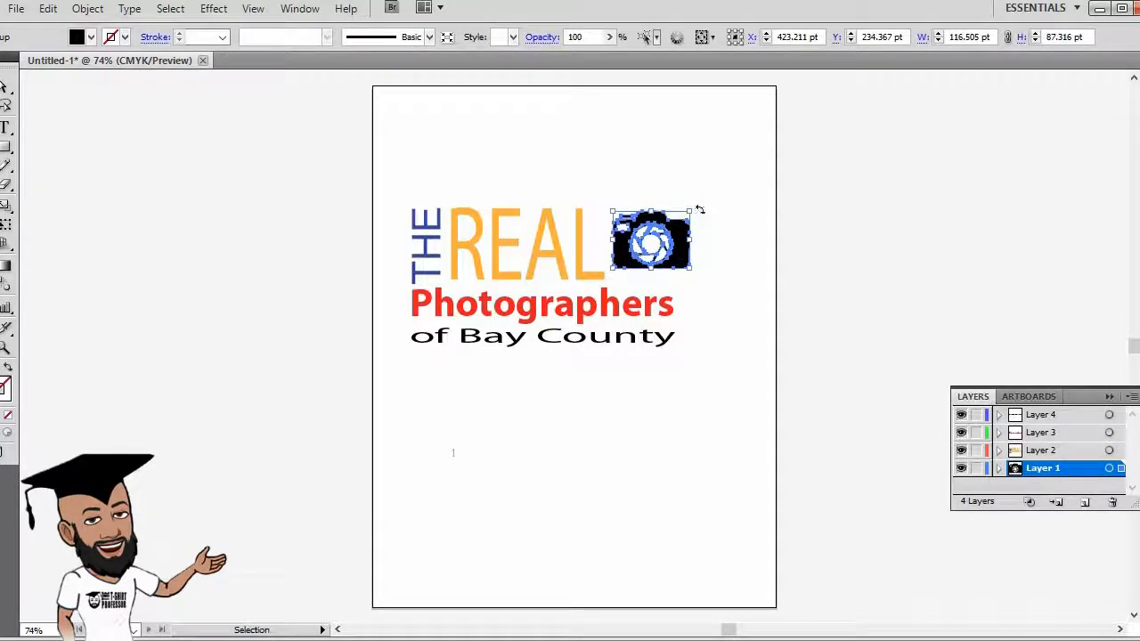
{"action": "left_click_drag", "start_coordinate": [700, 209], "coordinate": [683, 267]}
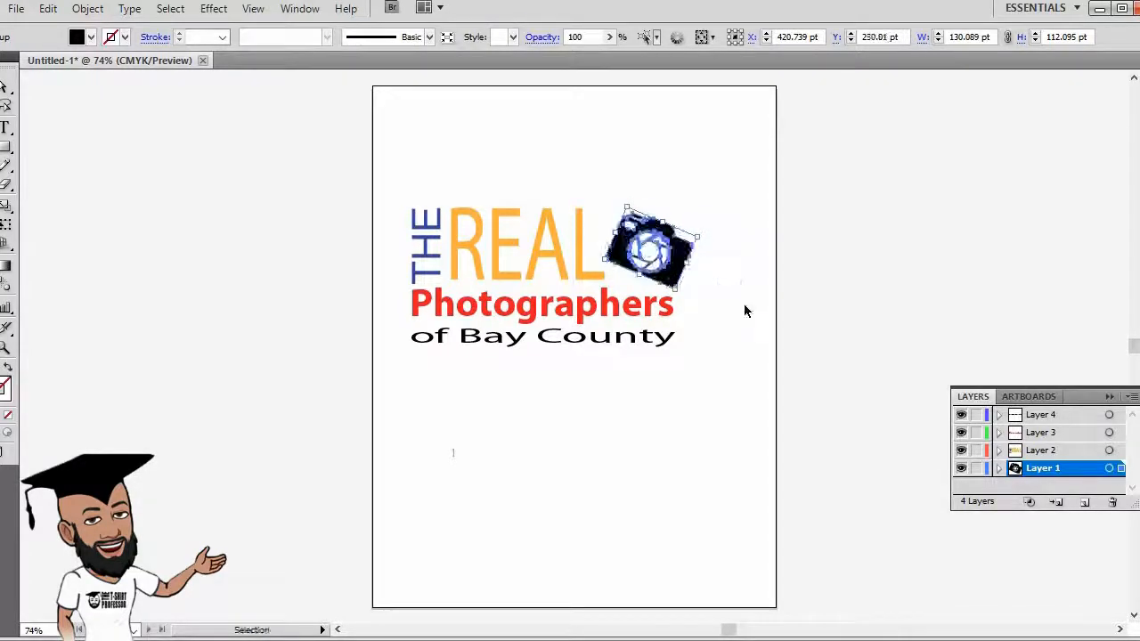
{"action": "left_click", "coordinate": [747, 311]}
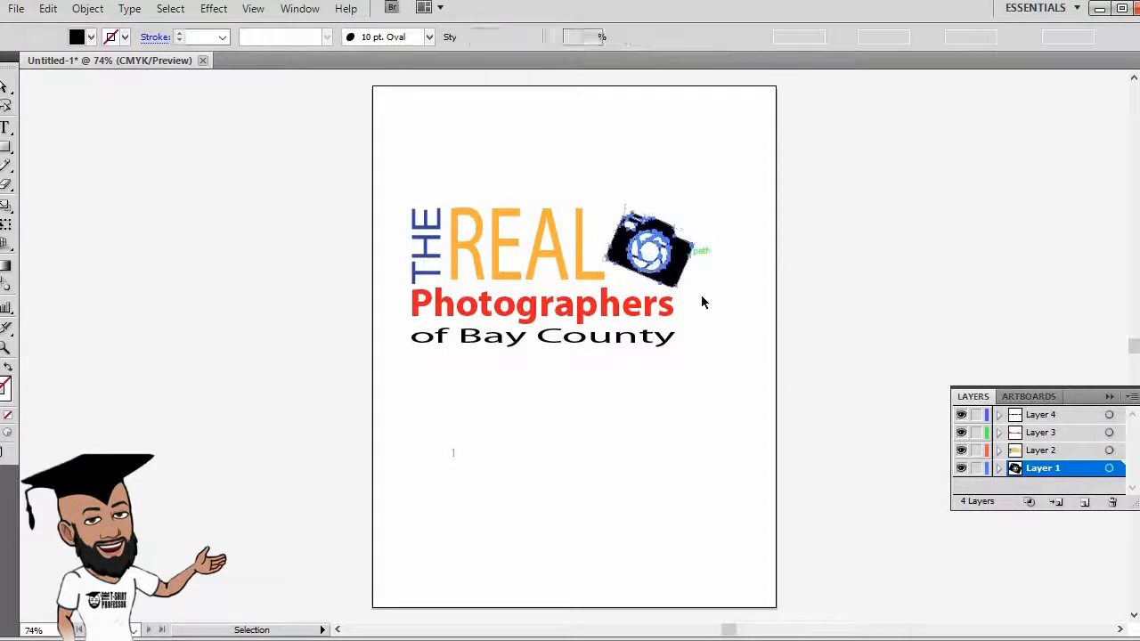
Step: Nudge the tilted camera 7 pt up and 5 pt left, closer to the end of REAL, and deselect it
{"action": "left_click", "coordinate": [690, 250]}
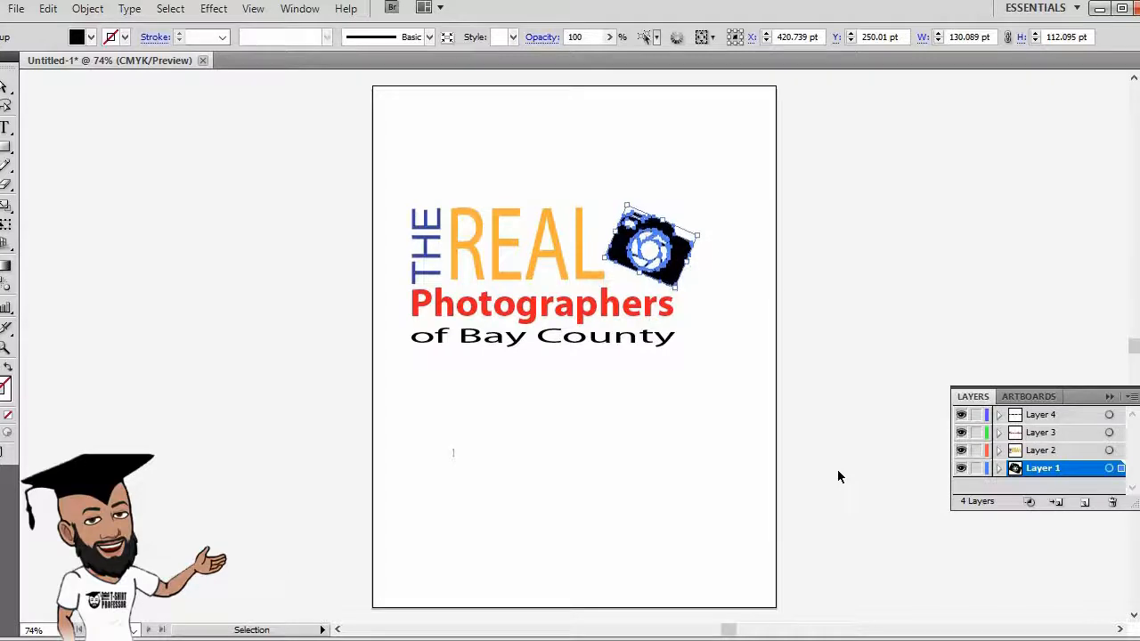
{"action": "key", "text": "Up"}
{"action": "key", "text": "Up"}
{"action": "key", "text": "Up"}
{"action": "key", "text": "Up"}
{"action": "key", "text": "Up"}
{"action": "key", "text": "Left"}
{"action": "key", "text": "Left"}
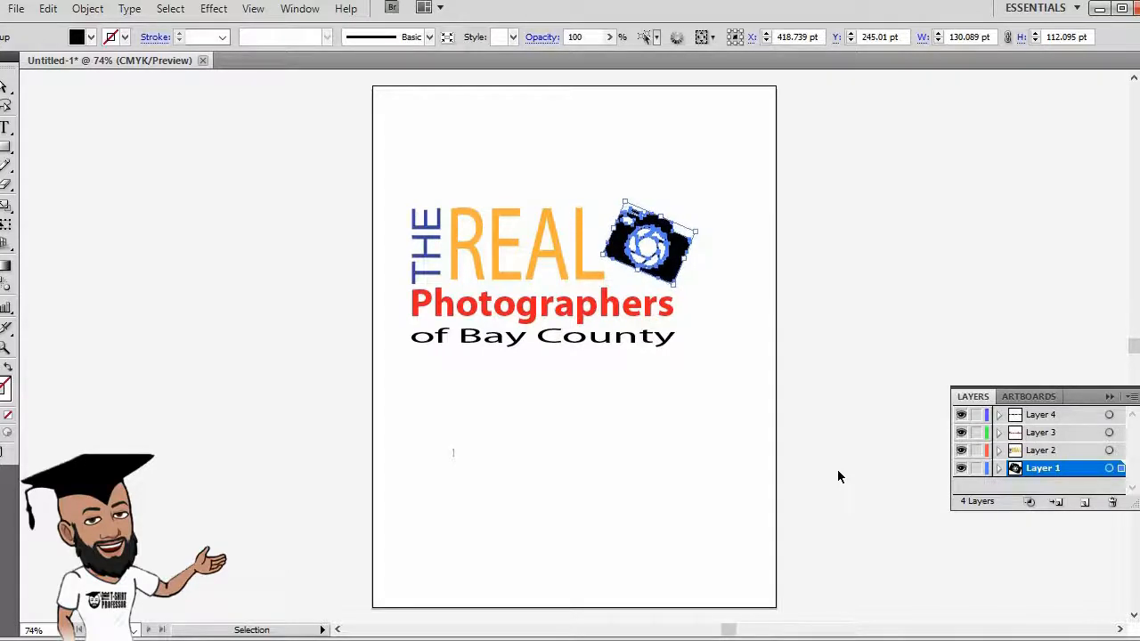
{"action": "key", "text": "Up"}
{"action": "key", "text": "Up"}
{"action": "key", "text": "Left"}
{"action": "key", "text": "Left"}
{"action": "key", "text": "Left"}
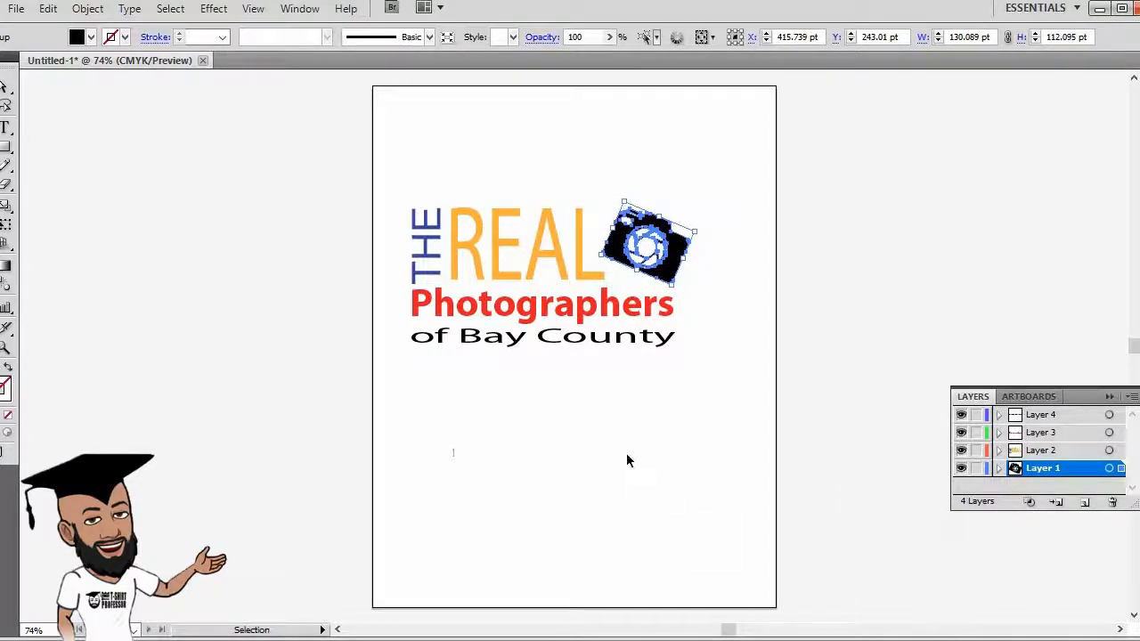
{"action": "left_click", "coordinate": [659, 485]}
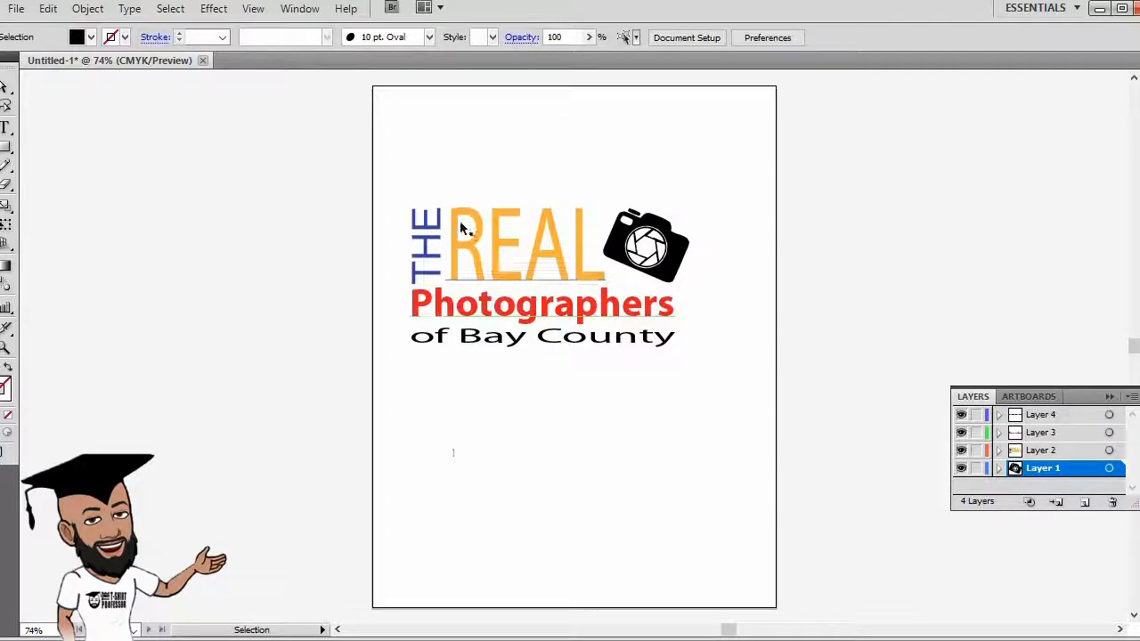
Step: Show the colour values and change the fill of the vertical word THE to black (K 100)
{"action": "left_click", "coordinate": [427, 236]}
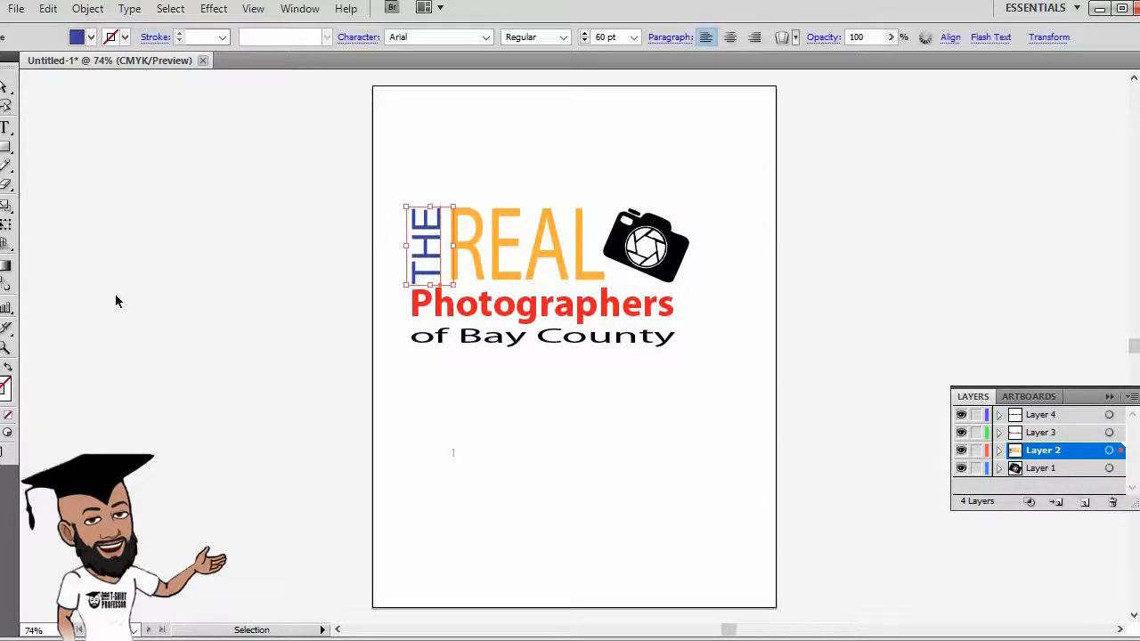
{"action": "key", "text": "F6"}
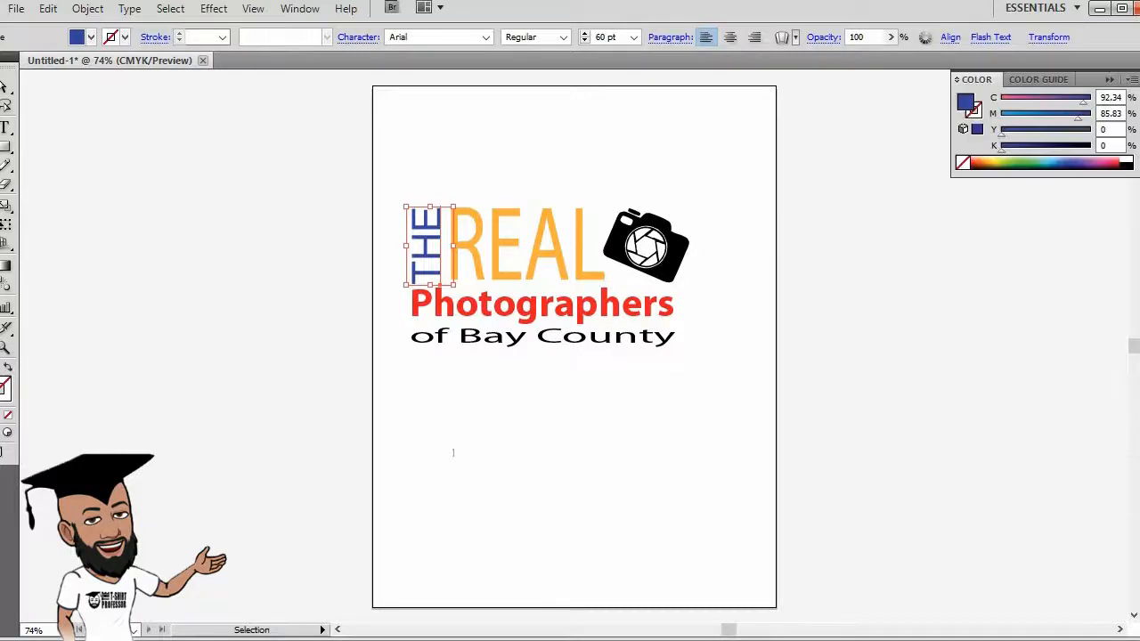
{"action": "left_click", "coordinate": [91, 37]}
{"action": "left_click", "coordinate": [5, 57]}
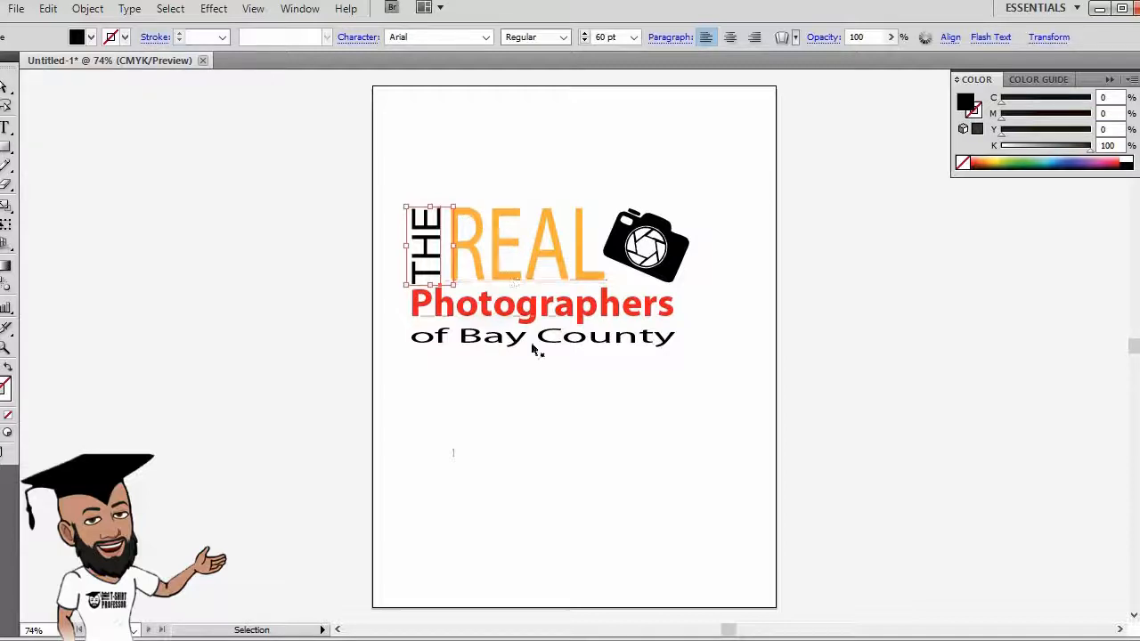
Step: Try a dark brown fill on the word REAL, and replace it with red (M 100, Y 100)
{"action": "left_click", "coordinate": [501, 273]}
{"action": "left_click", "coordinate": [559, 154]}
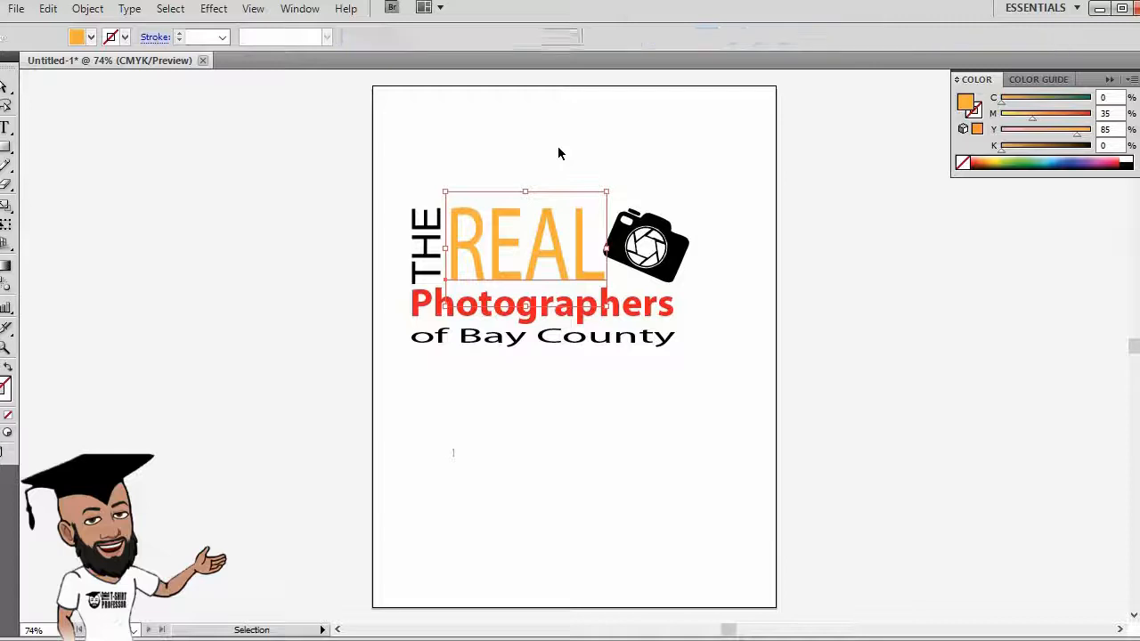
{"action": "left_click", "coordinate": [541, 252]}
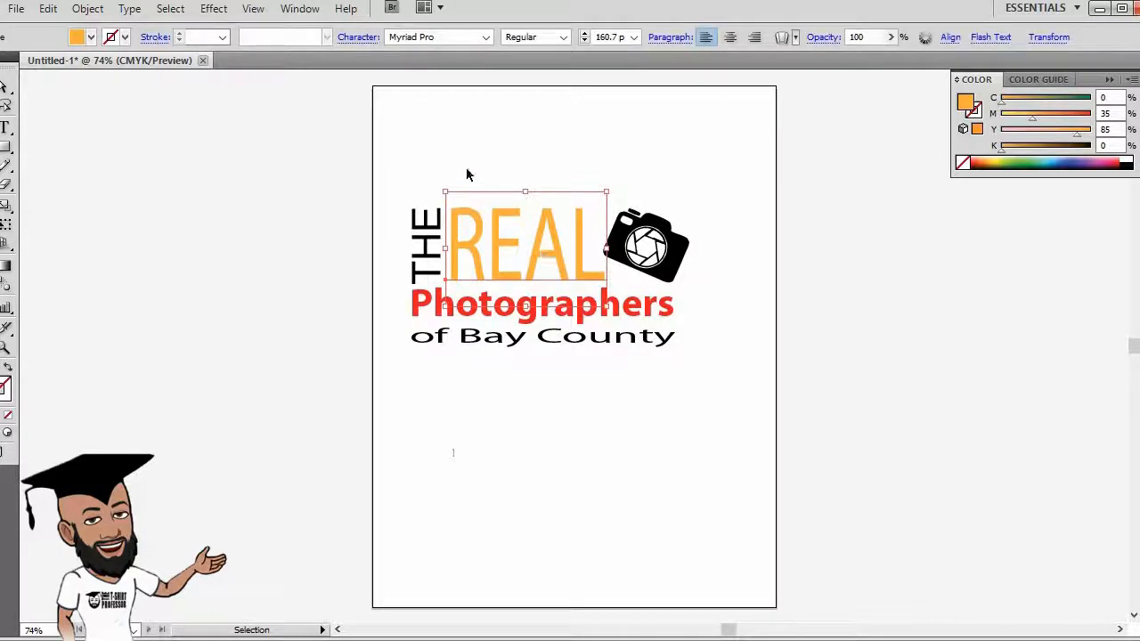
{"action": "left_click", "coordinate": [91, 37]}
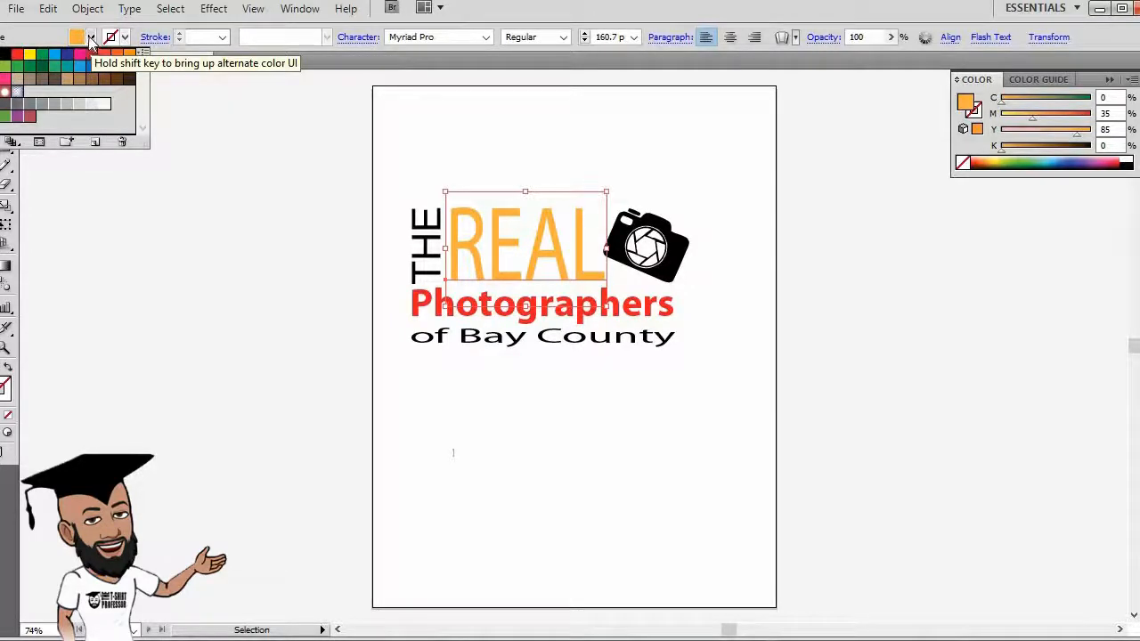
{"action": "left_click", "coordinate": [116, 81]}
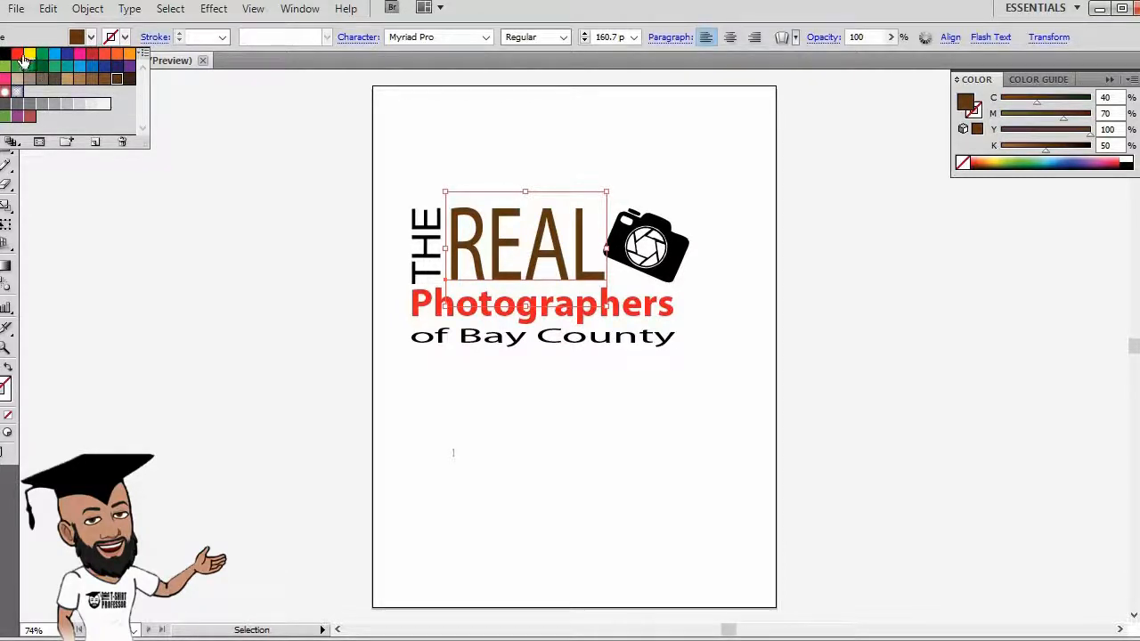
{"action": "left_click", "coordinate": [19, 57]}
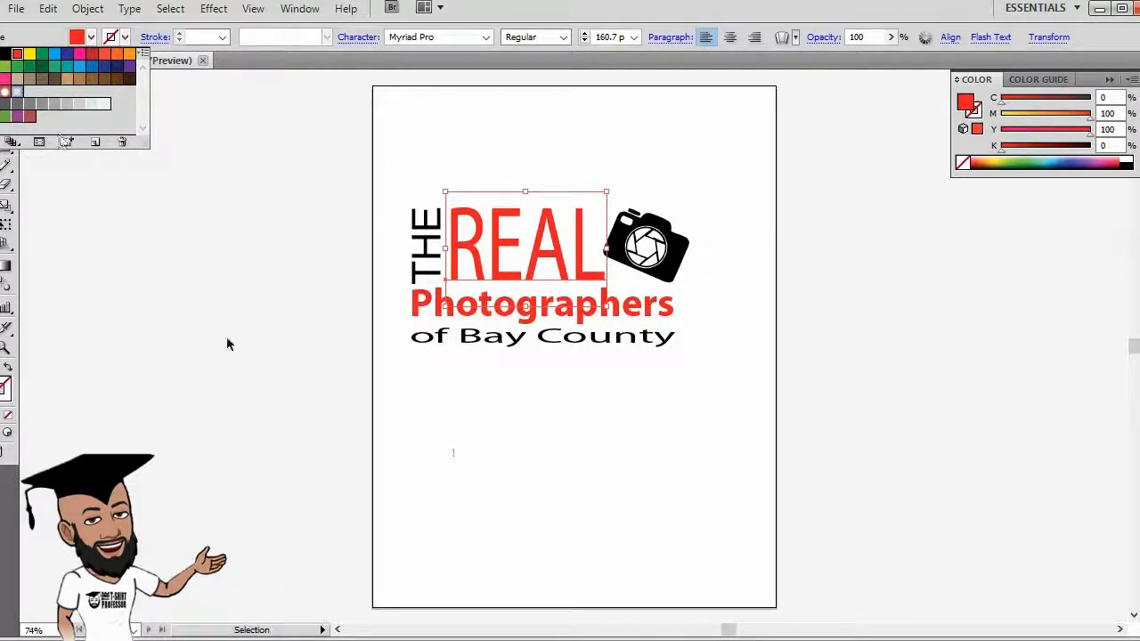
Step: Change the fill of the word Photographers to black (K 100), and deselect it
{"action": "left_click", "coordinate": [664, 307]}
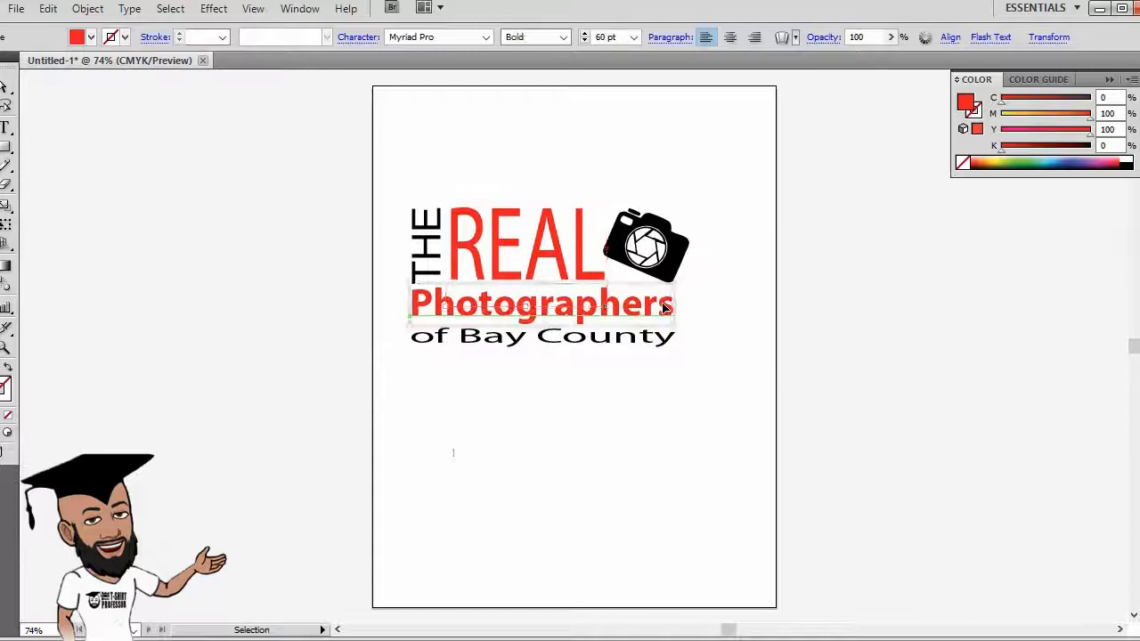
{"action": "left_click", "coordinate": [91, 38]}
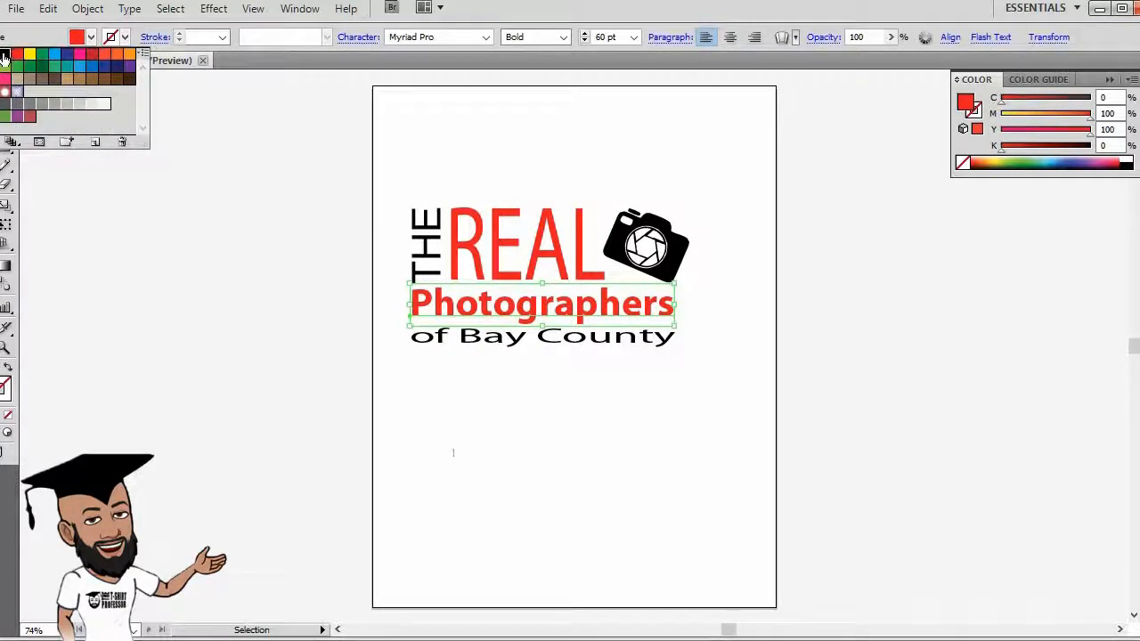
{"action": "left_click", "coordinate": [5, 57]}
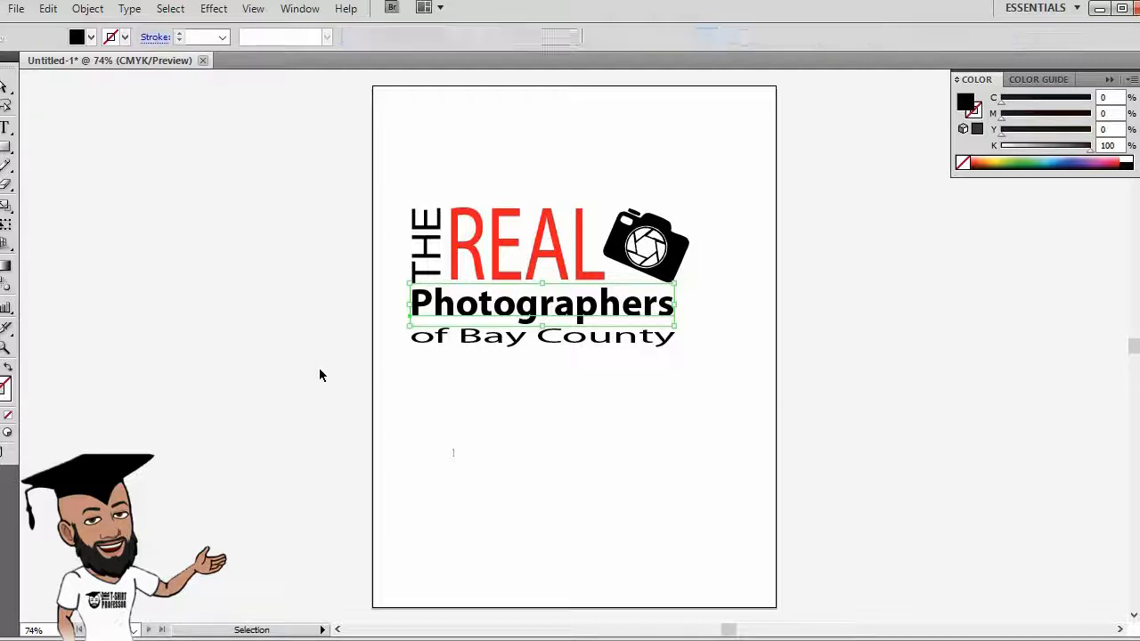
{"action": "left_click", "coordinate": [383, 361]}
Step: Change the fill of the line "of Bay County" to red (M 100, Y 100), and deselect it
{"action": "left_click", "coordinate": [471, 343]}
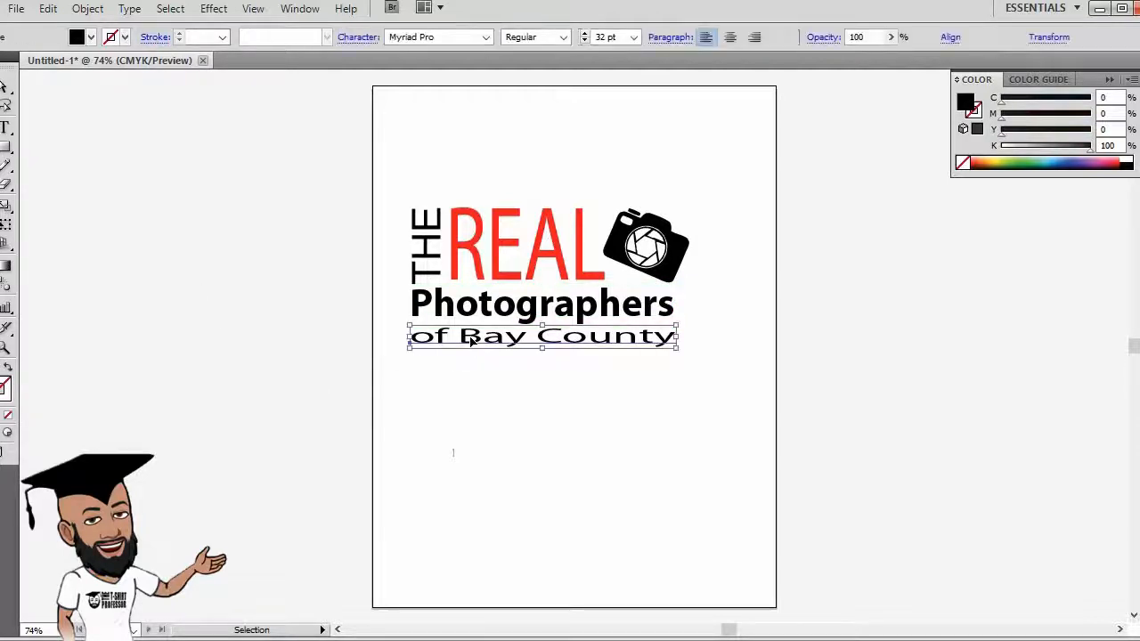
{"action": "left_click", "coordinate": [91, 37]}
{"action": "left_click", "coordinate": [20, 55]}
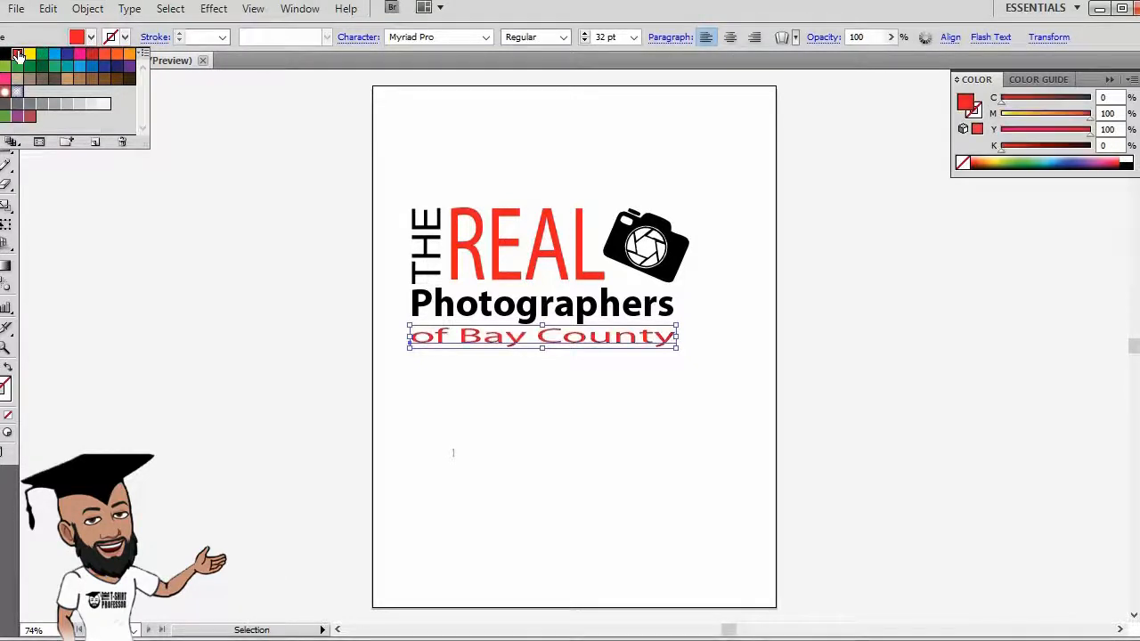
{"action": "left_click", "coordinate": [110, 214]}
{"action": "left_click", "coordinate": [134, 241]}
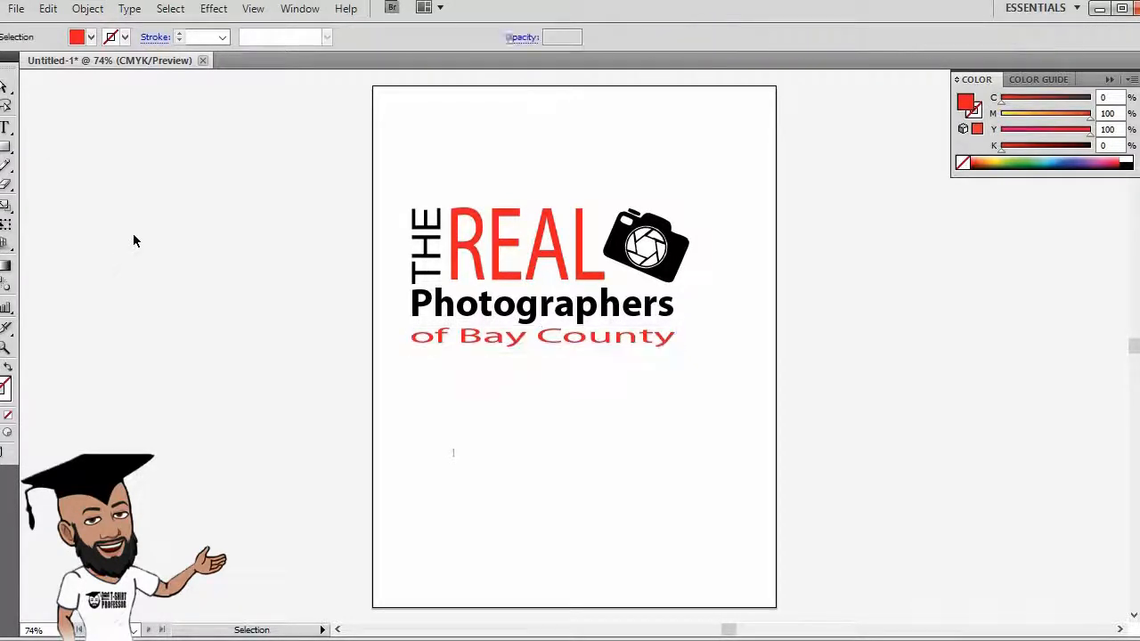
Step: Fill the tilted camera graphic with cyan blue (C 100), and deselect it
{"action": "left_click", "coordinate": [614, 243]}
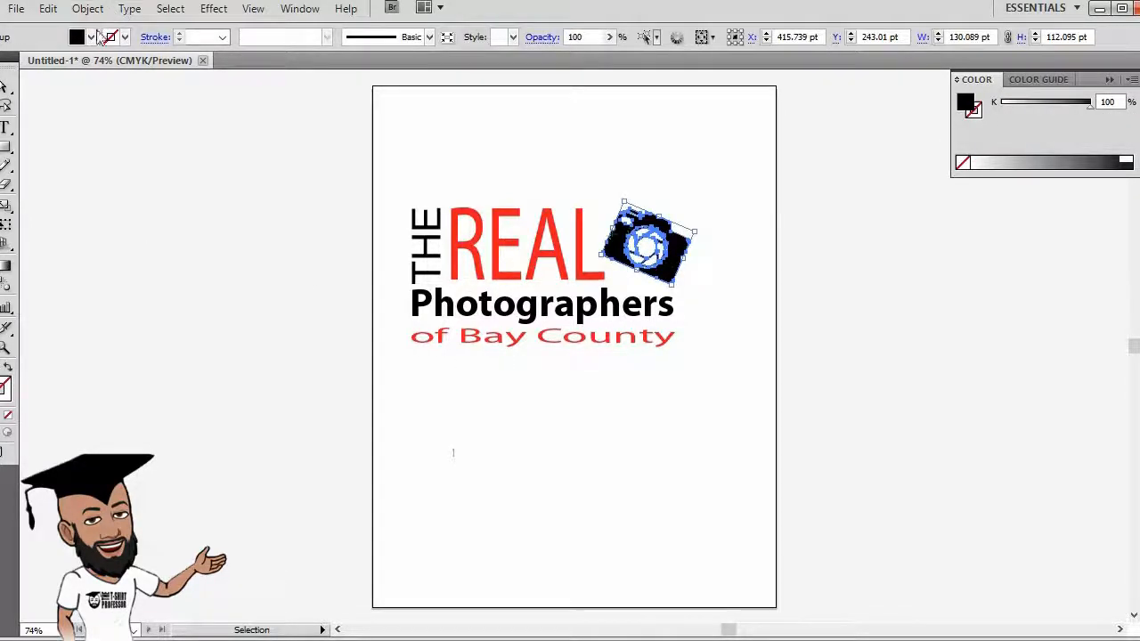
{"action": "left_click", "coordinate": [92, 38]}
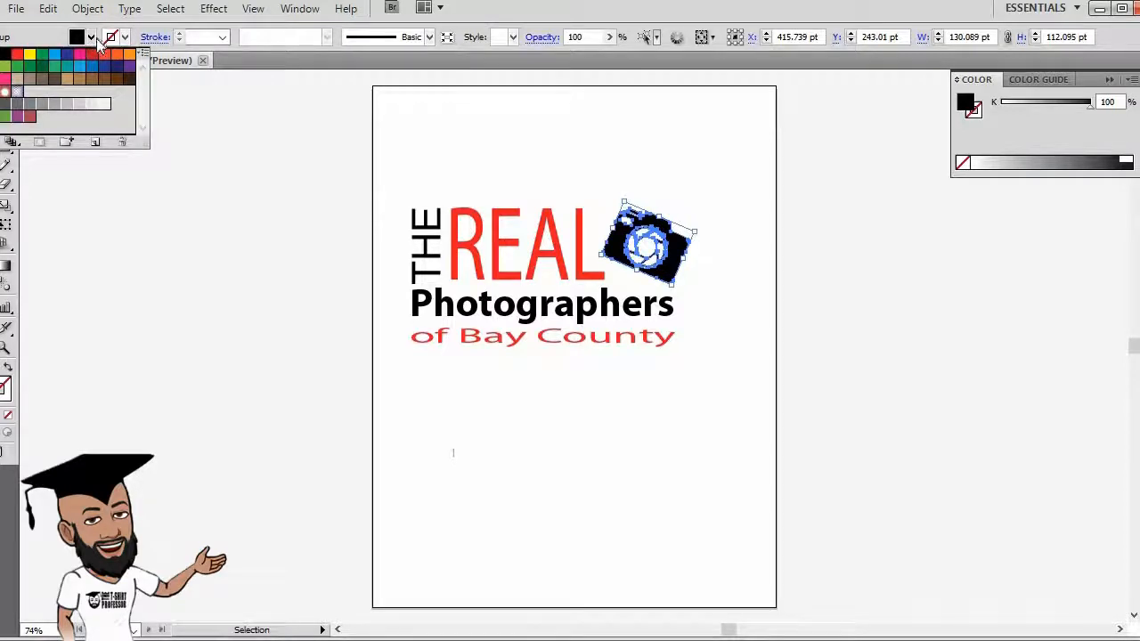
{"action": "left_click", "coordinate": [56, 59]}
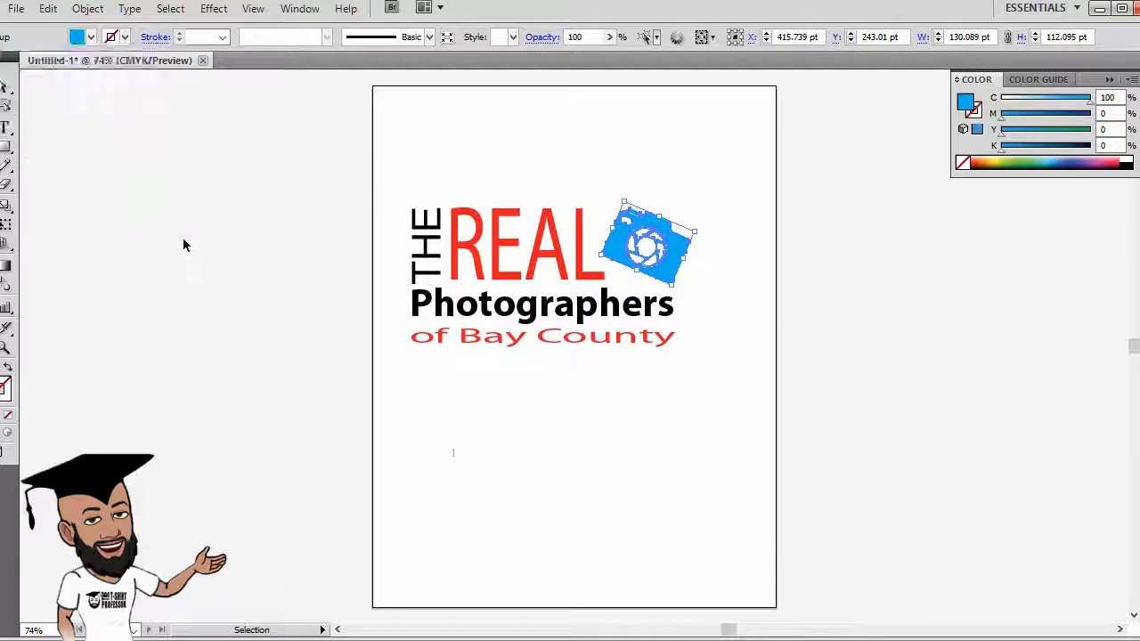
{"action": "left_click", "coordinate": [634, 469]}
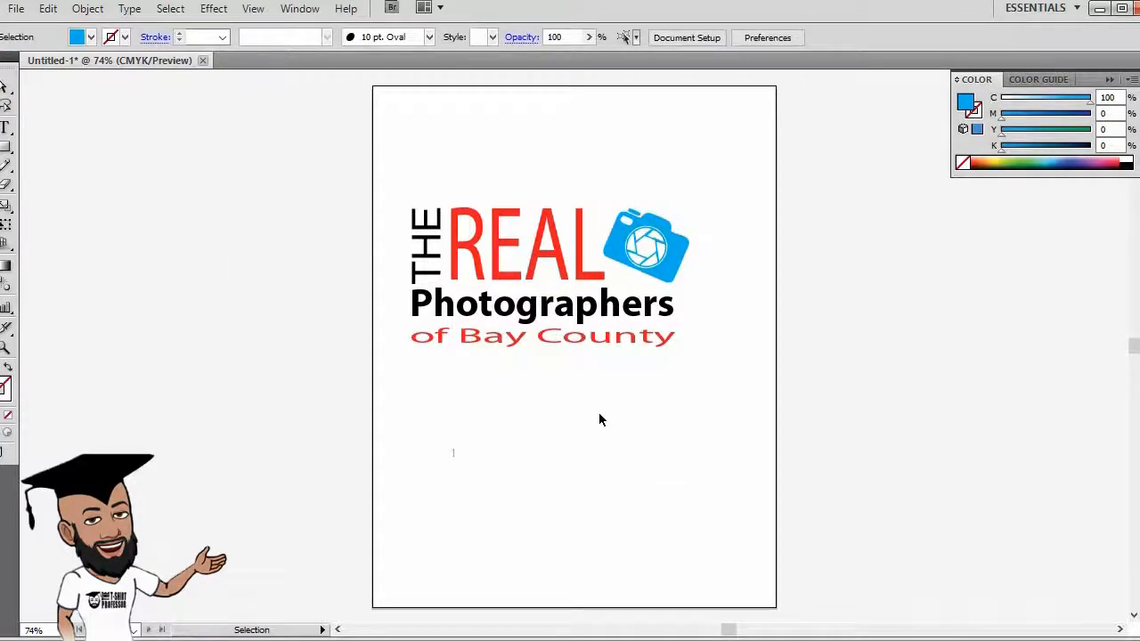
Step: Recolour the line "of Bay County" in the same cyan blue (C 100) as the camera, and deselect it
{"action": "left_click", "coordinate": [590, 338]}
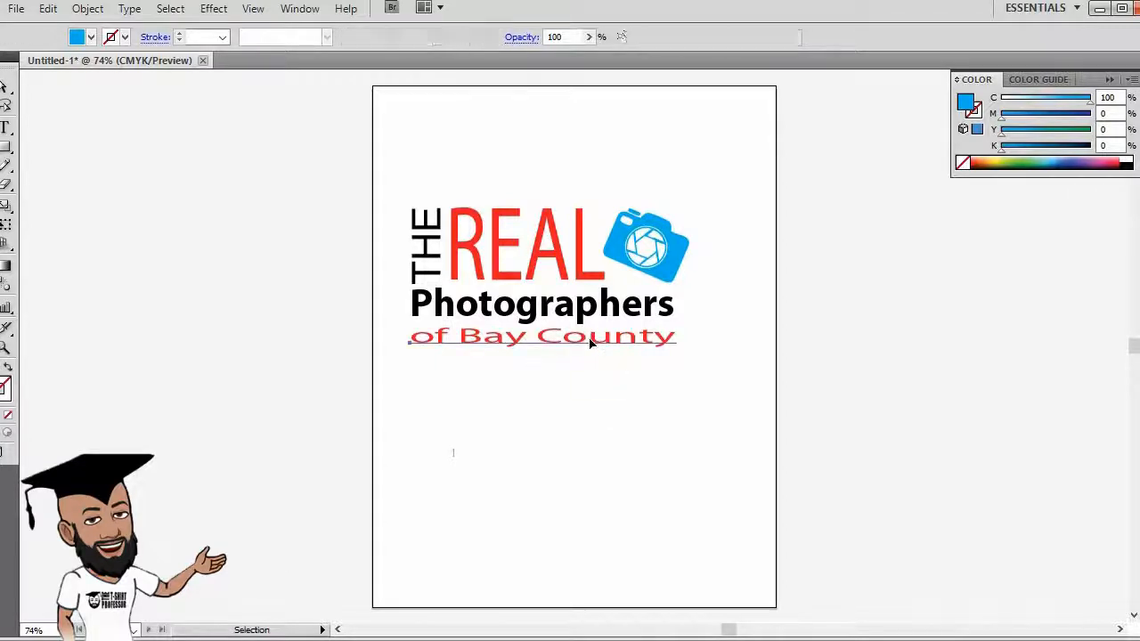
{"action": "left_click", "coordinate": [91, 37]}
{"action": "left_click", "coordinate": [56, 56]}
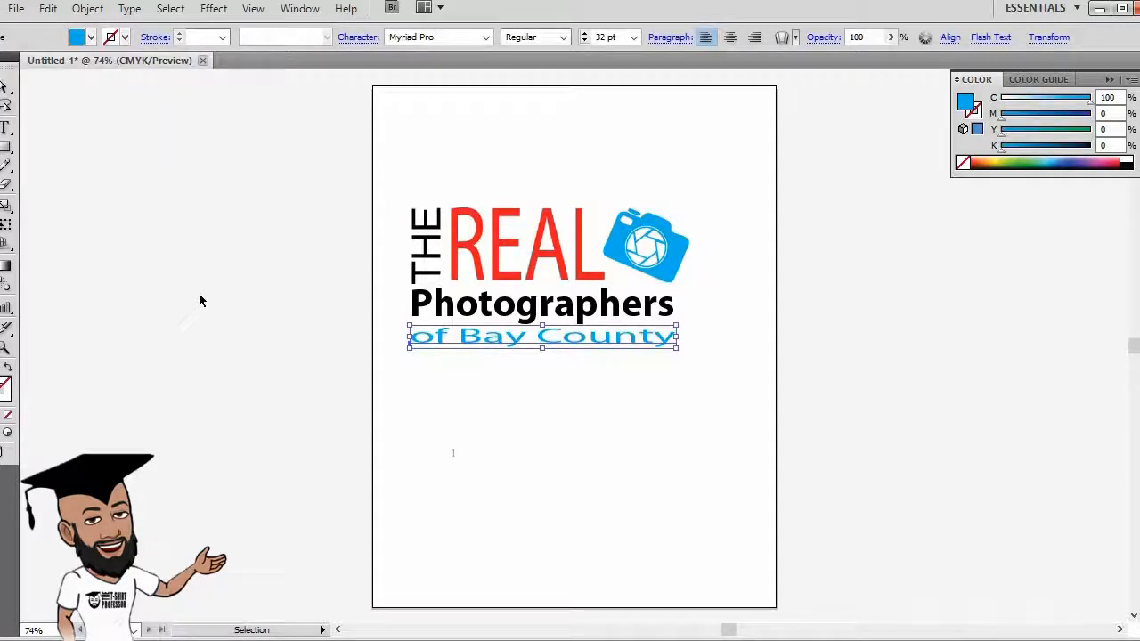
{"action": "left_click", "coordinate": [590, 484]}
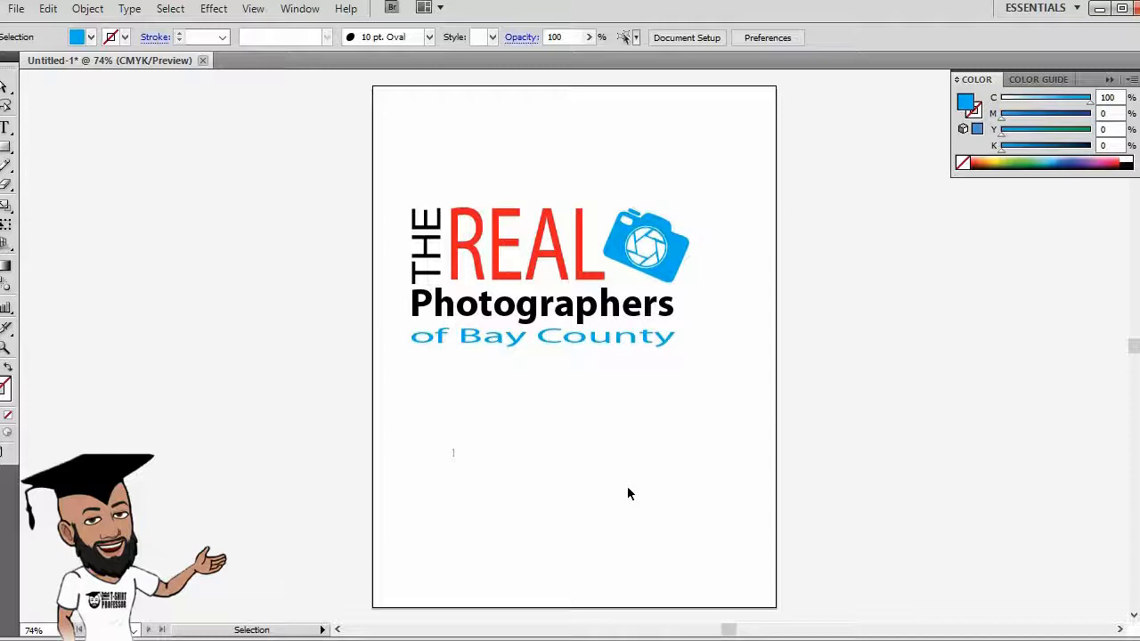
Step: Change the fill of the word REAL to black (K 100), and deselect it
{"action": "left_click", "coordinate": [501, 278]}
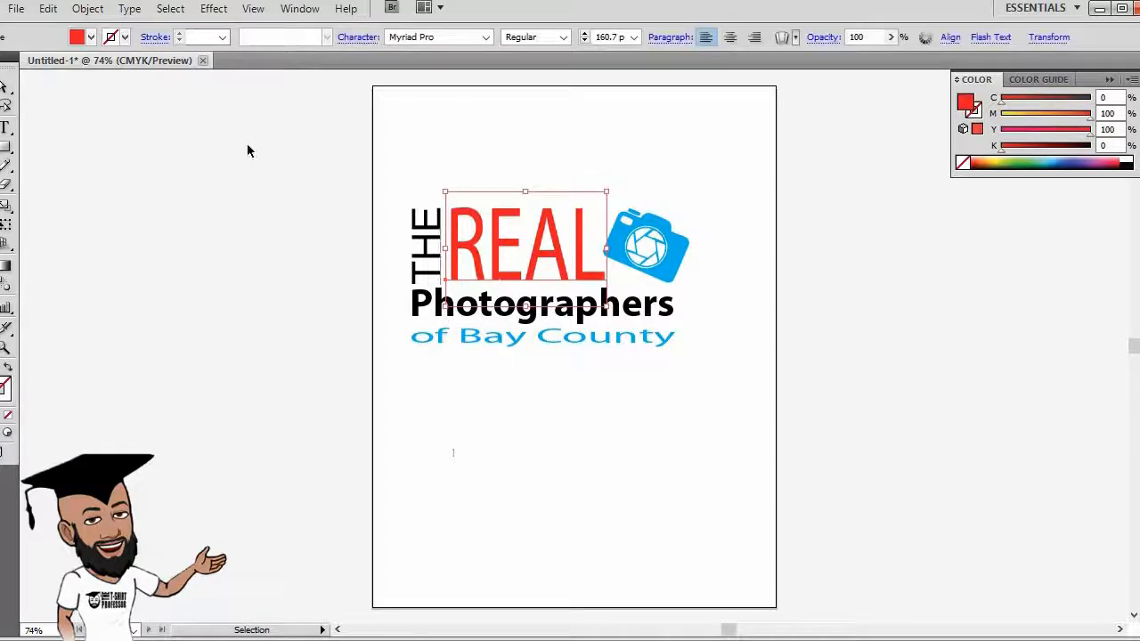
{"action": "left_click", "coordinate": [91, 38]}
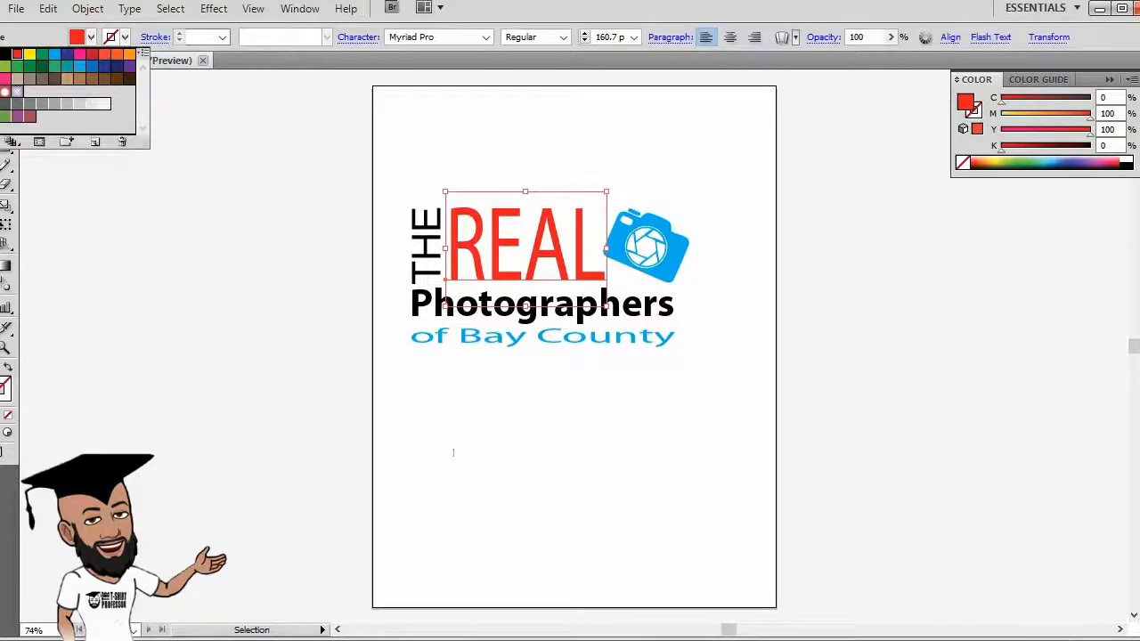
{"action": "left_click", "coordinate": [5, 54]}
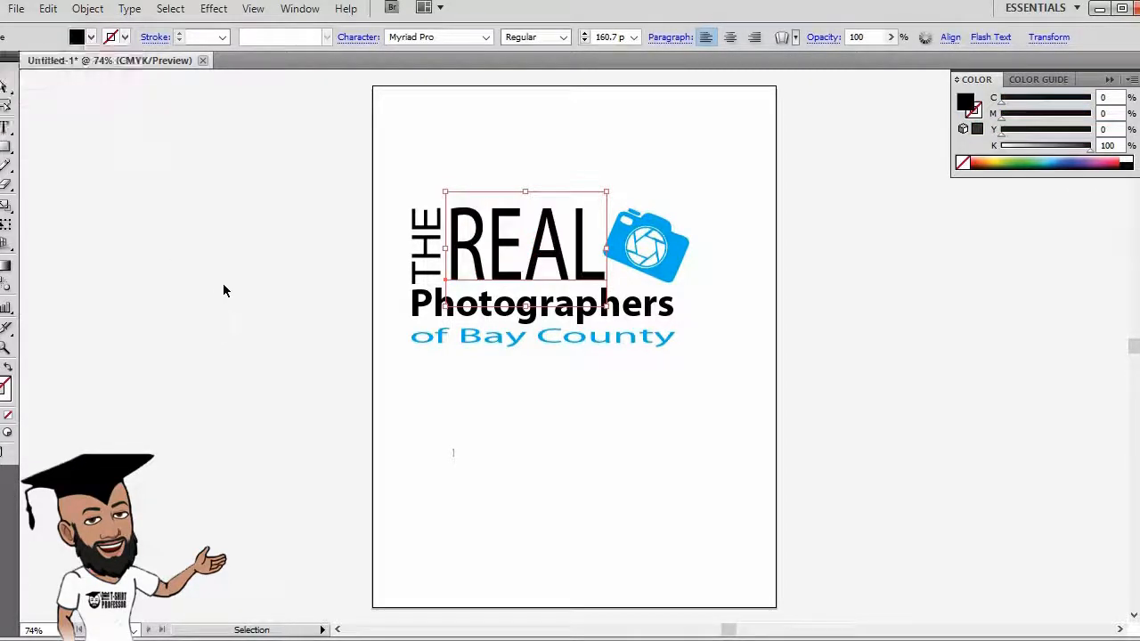
{"action": "left_click", "coordinate": [412, 270]}
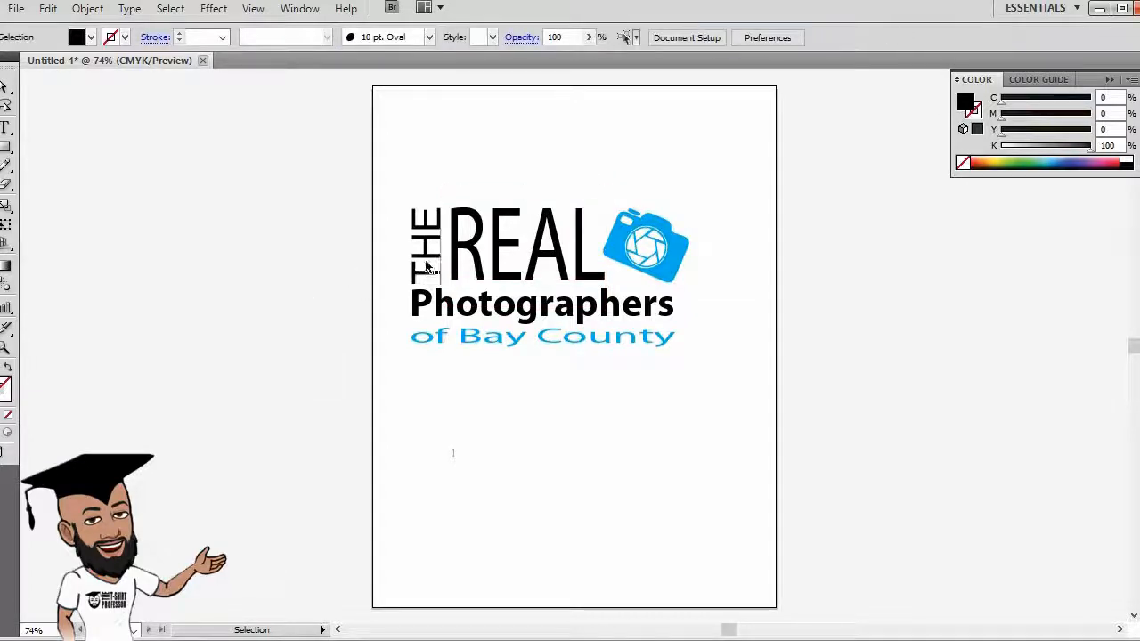
Step: Fill the vertical word THE with cyan blue (C 100) to match the camera, and deselect it
{"action": "left_click", "coordinate": [429, 267]}
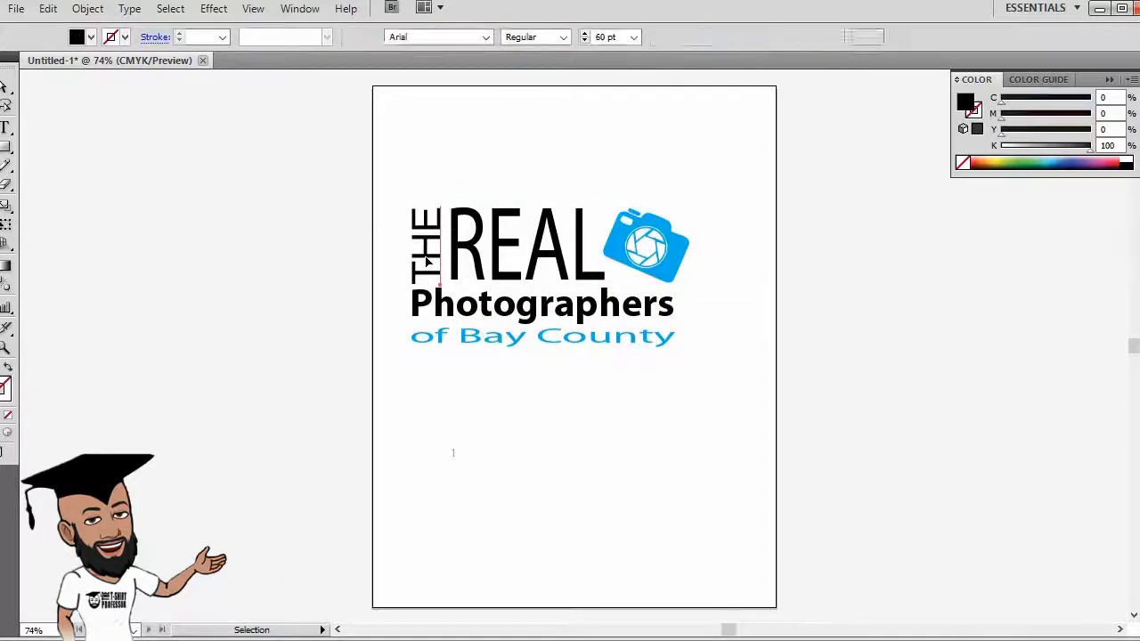
{"action": "left_click", "coordinate": [92, 37]}
{"action": "left_click", "coordinate": [54, 57]}
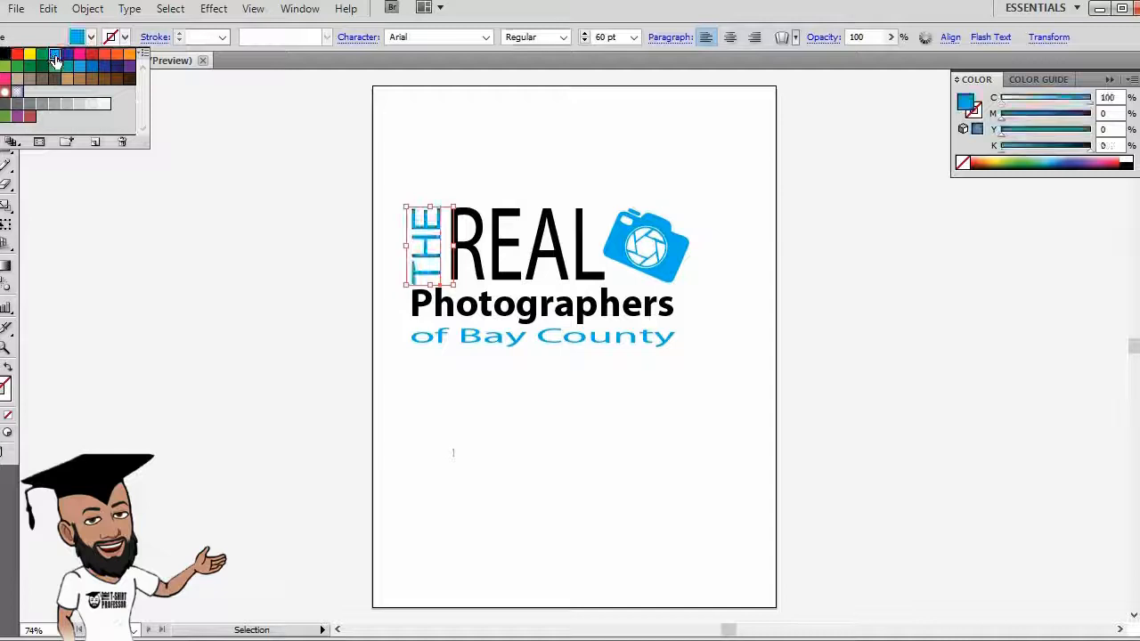
{"action": "left_click", "coordinate": [211, 303]}
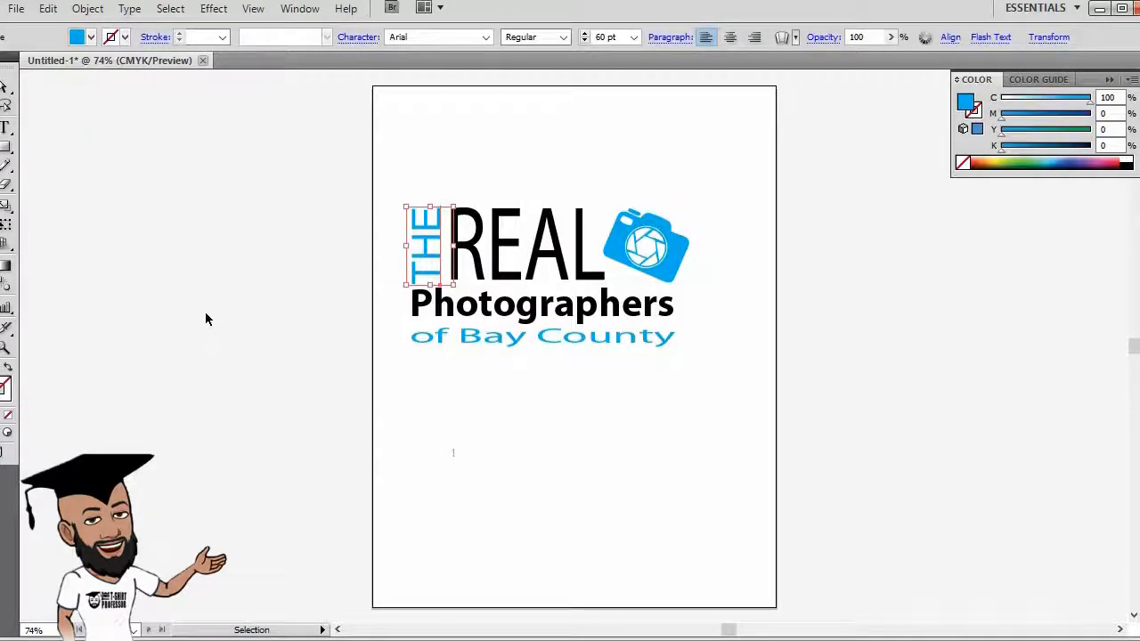
{"action": "left_click", "coordinate": [205, 314]}
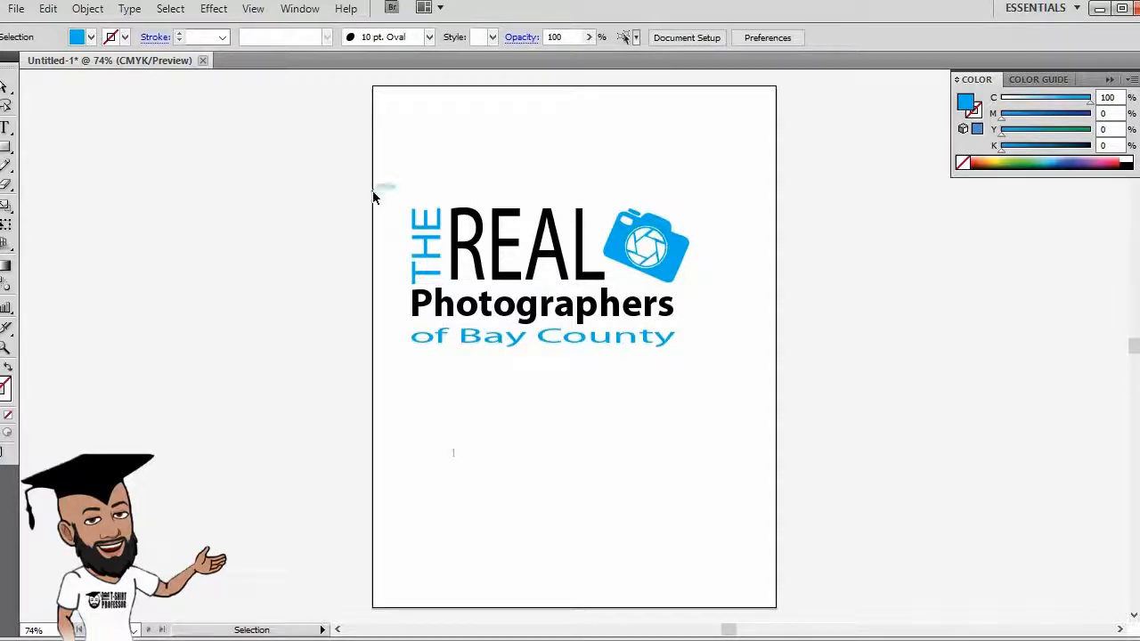
Step: Convert all the text pieces, THE, REAL, Photographers and "of Bay County", to outlines, and deselect them
{"action": "left_click_drag", "start_coordinate": [390, 194], "coordinate": [546, 279]}
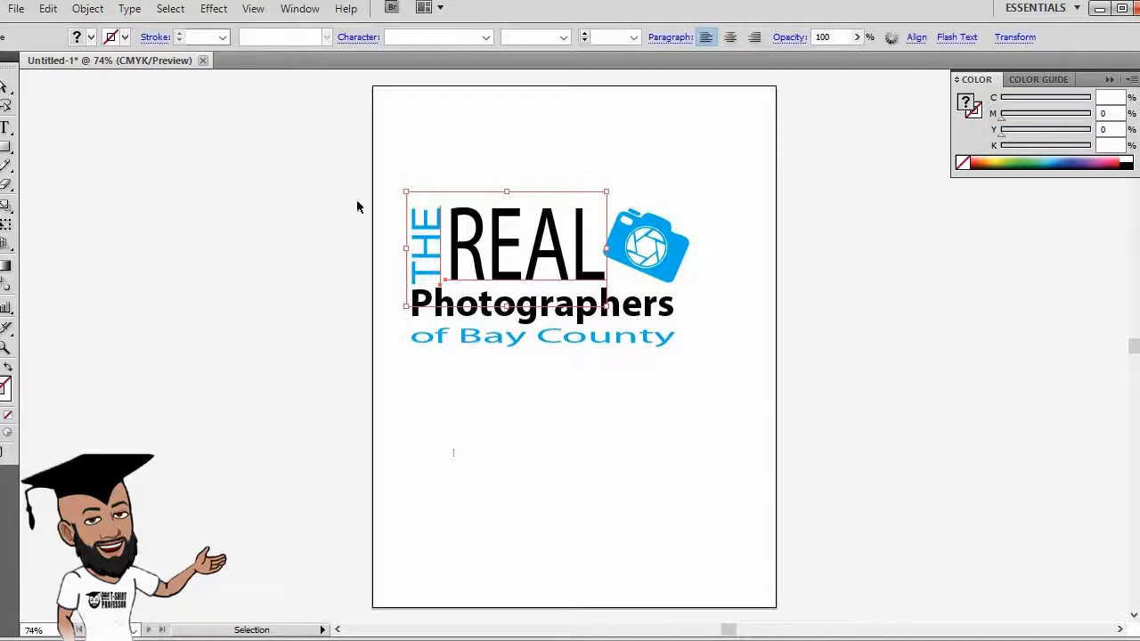
{"action": "left_click", "coordinate": [330, 240]}
{"action": "left_click_drag", "start_coordinate": [308, 234], "coordinate": [562, 362]}
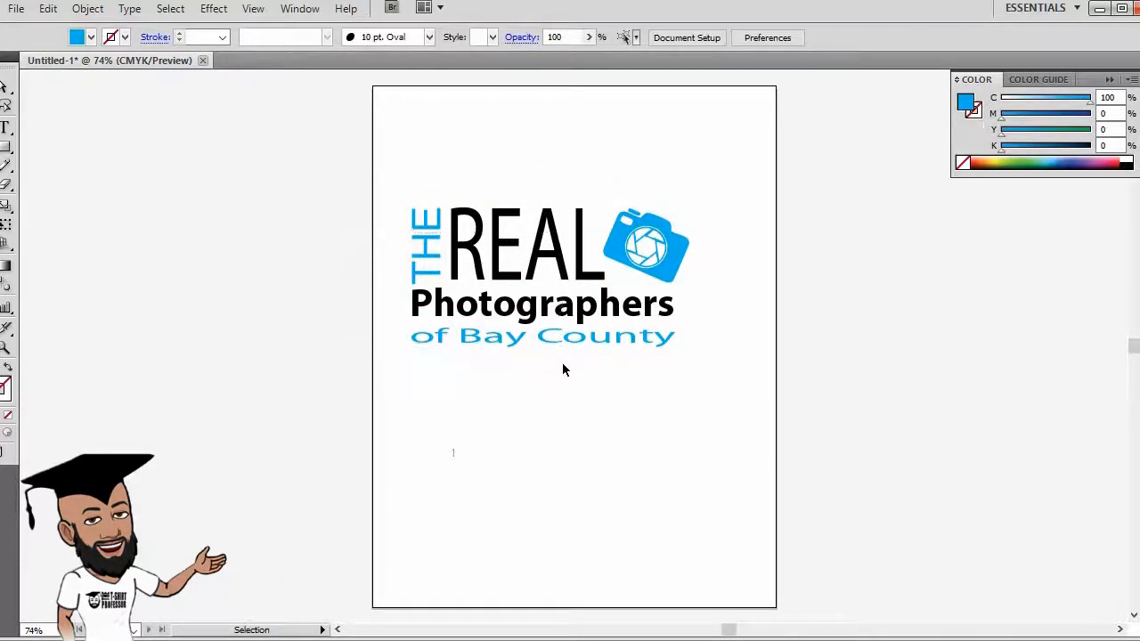
{"action": "right_click", "coordinate": [506, 245]}
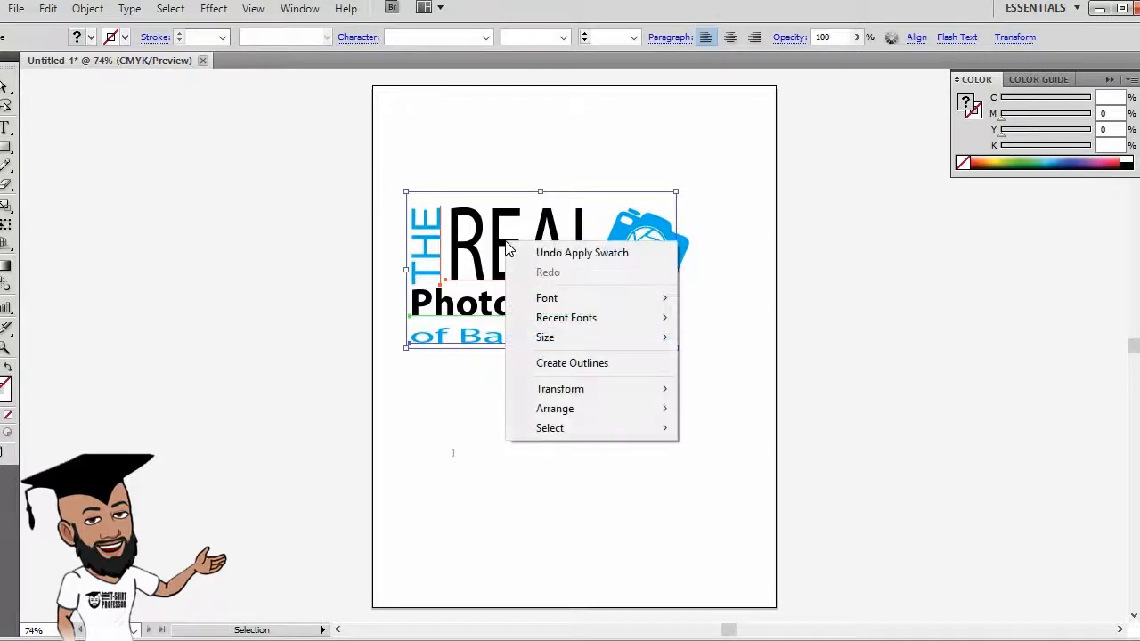
{"action": "left_click", "coordinate": [583, 362]}
{"action": "left_click", "coordinate": [633, 433]}
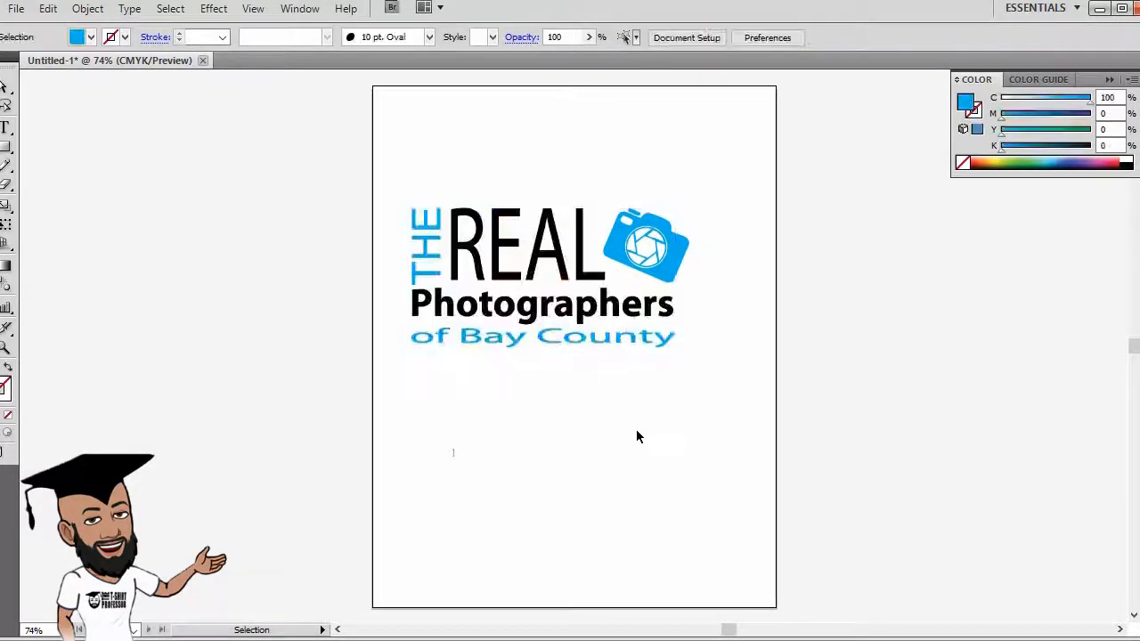
Step: Move the whole design, outlined text and camera together, slightly down and to the right on the artboard, and deselect it
{"action": "left_click_drag", "start_coordinate": [406, 174], "coordinate": [745, 408]}
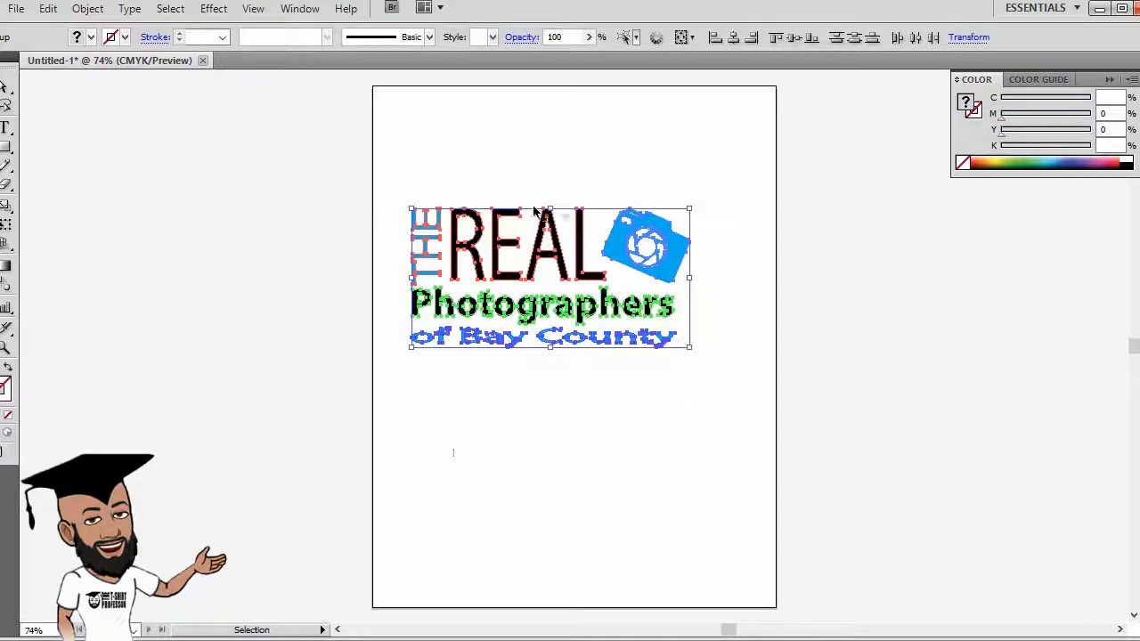
{"action": "left_click_drag", "start_coordinate": [564, 233], "coordinate": [590, 252]}
{"action": "left_click", "coordinate": [703, 473]}
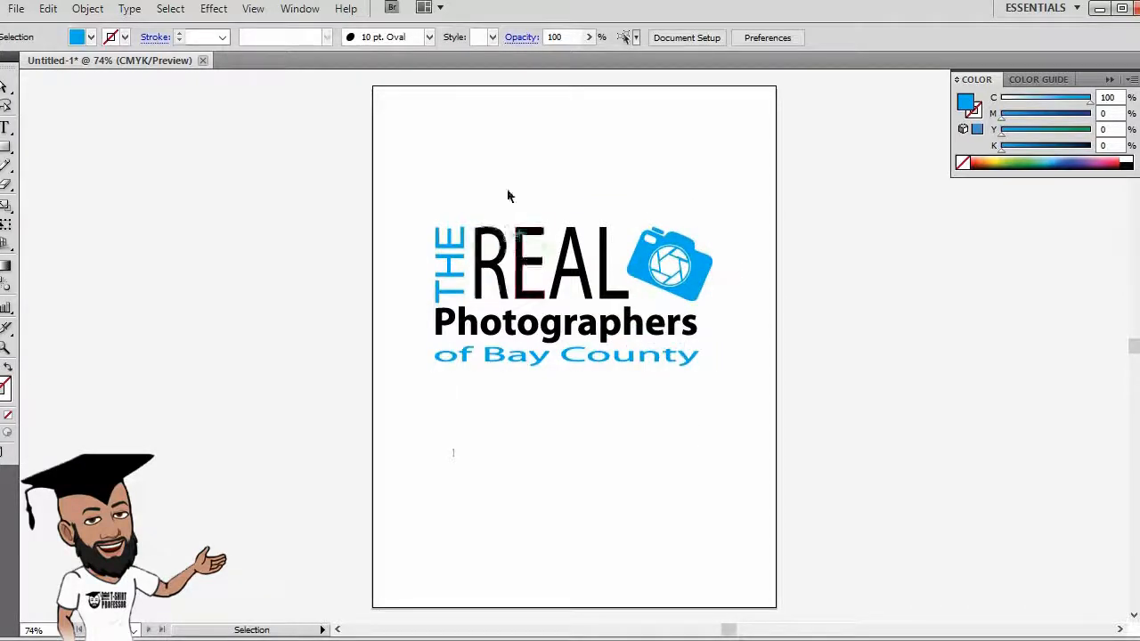
Step: Move the entire design, lettering and camera together, slightly further down the artboard
{"action": "left_click_drag", "start_coordinate": [397, 192], "coordinate": [674, 328]}
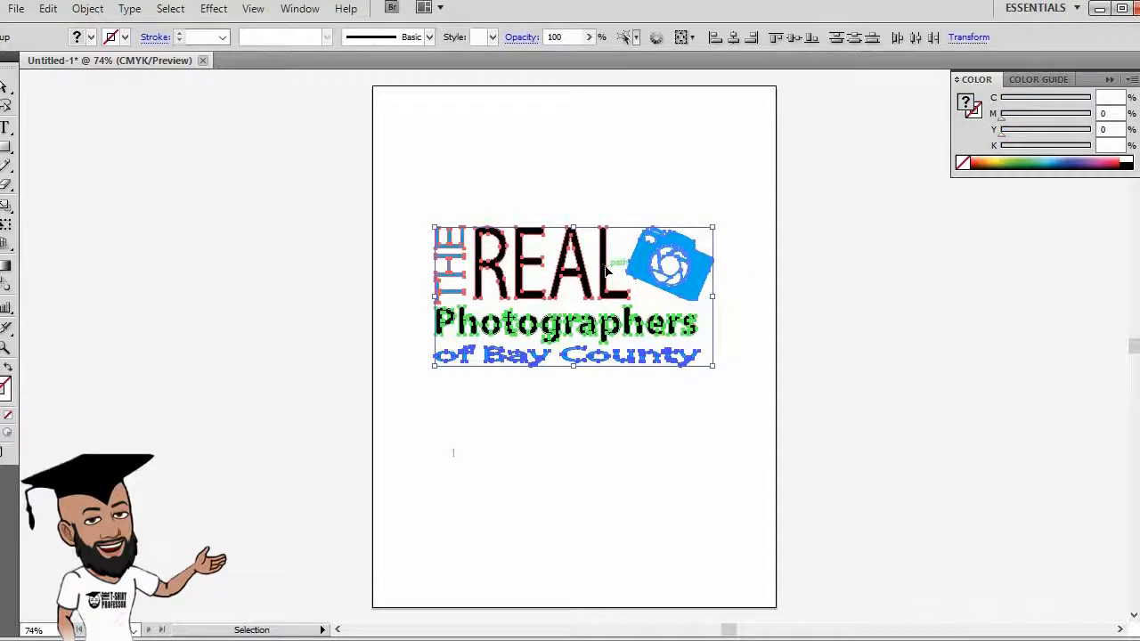
{"action": "left_click_drag", "start_coordinate": [605, 270], "coordinate": [606, 294]}
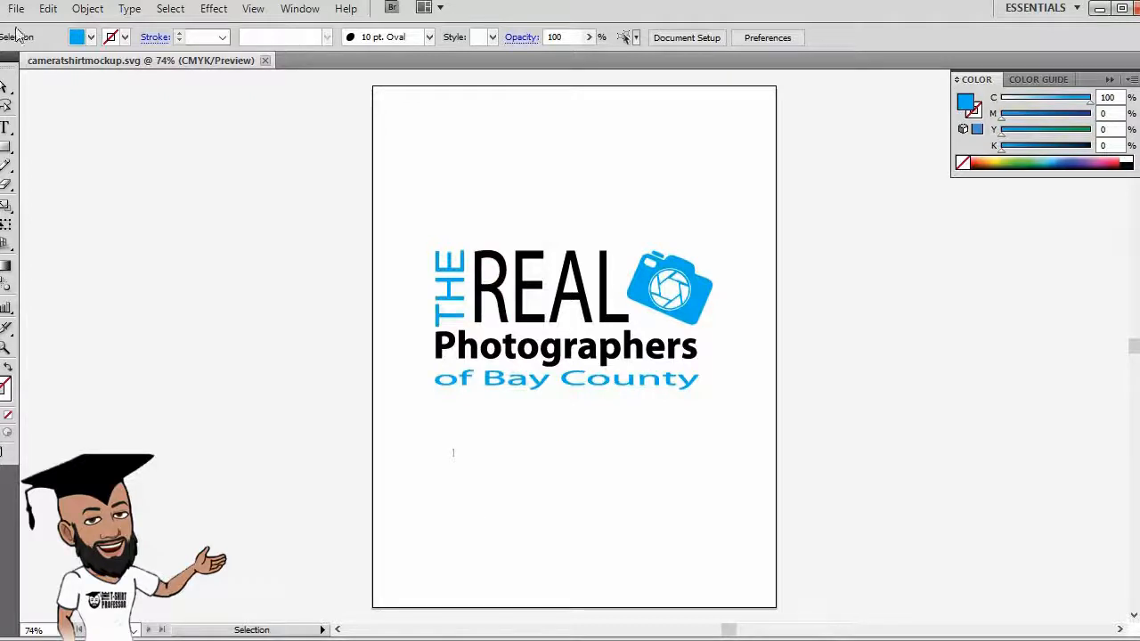
Step: Save the design as an Illustrator EPS file named cameratshirtmockup, with the Illustrator CS5 EPS version and default options
{"action": "left_click", "coordinate": [16, 8]}
{"action": "left_click", "coordinate": [73, 219]}
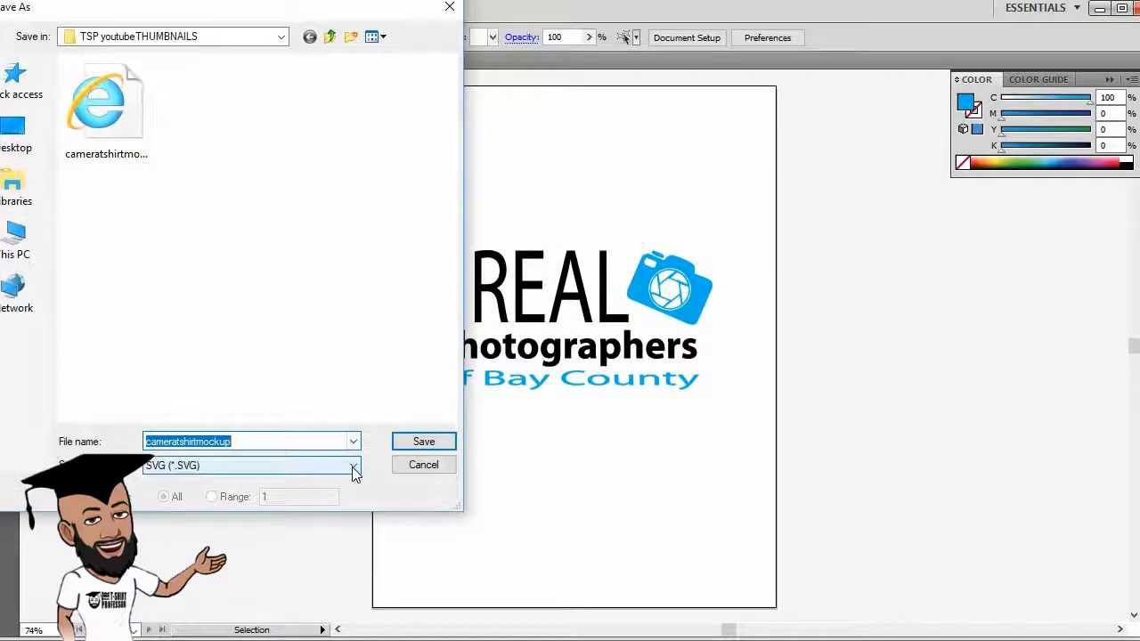
{"action": "left_click", "coordinate": [351, 467]}
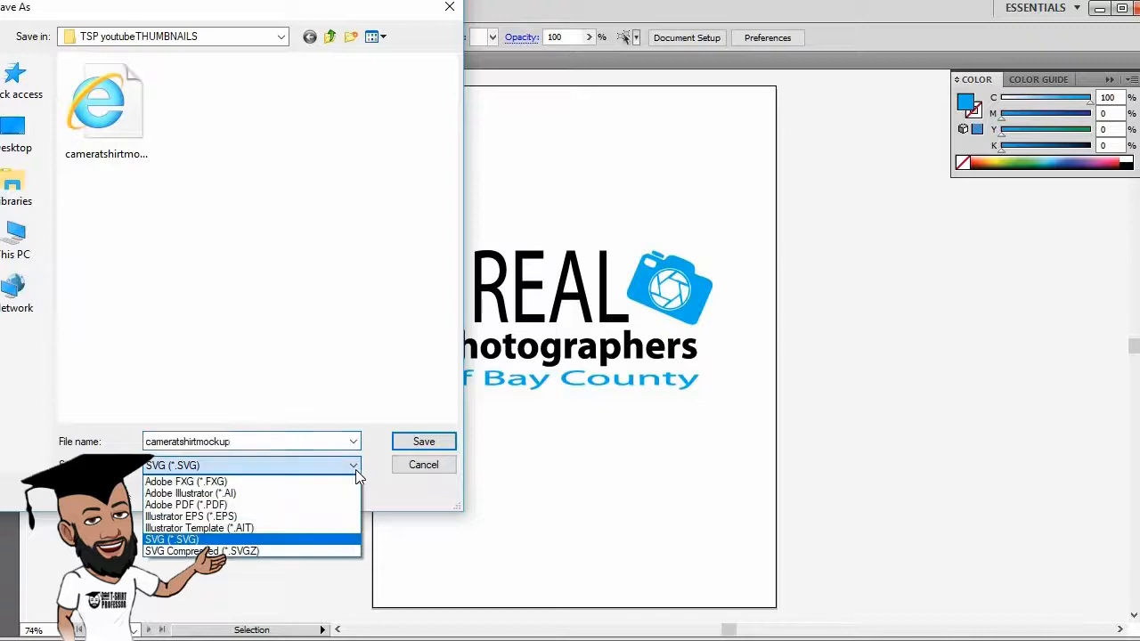
{"action": "left_click", "coordinate": [224, 516]}
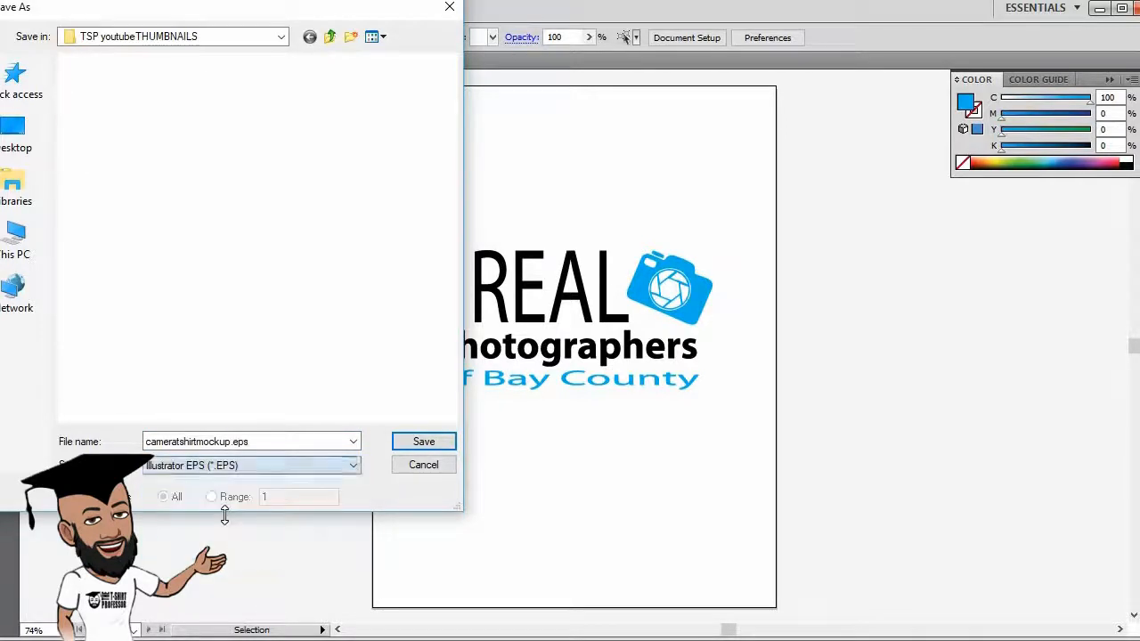
{"action": "left_click", "coordinate": [423, 441]}
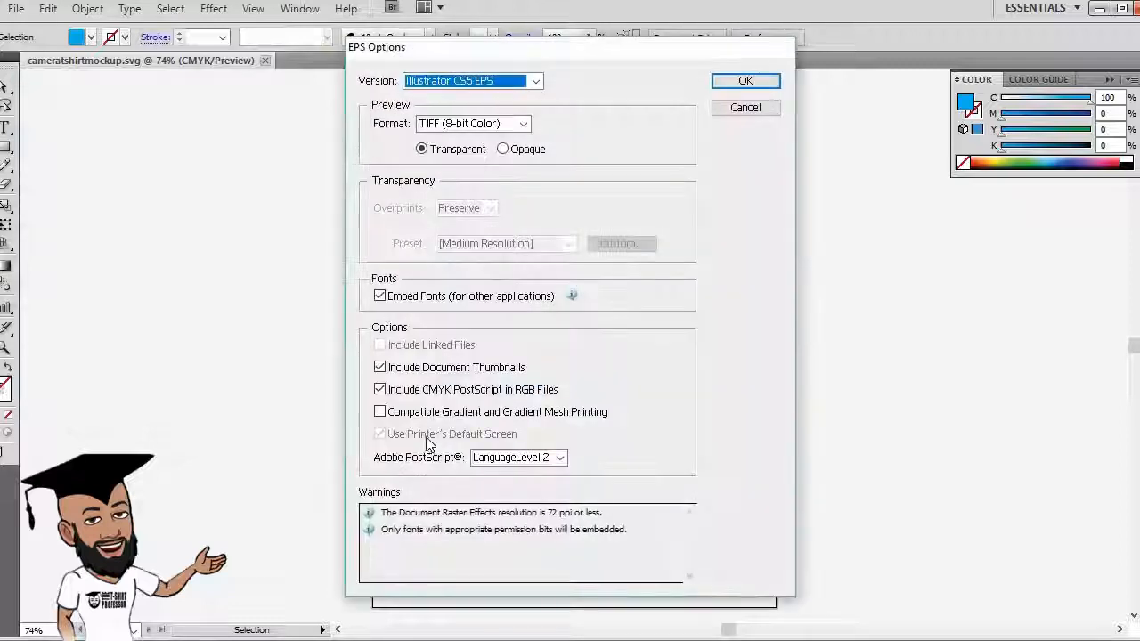
{"action": "left_click", "coordinate": [730, 85]}
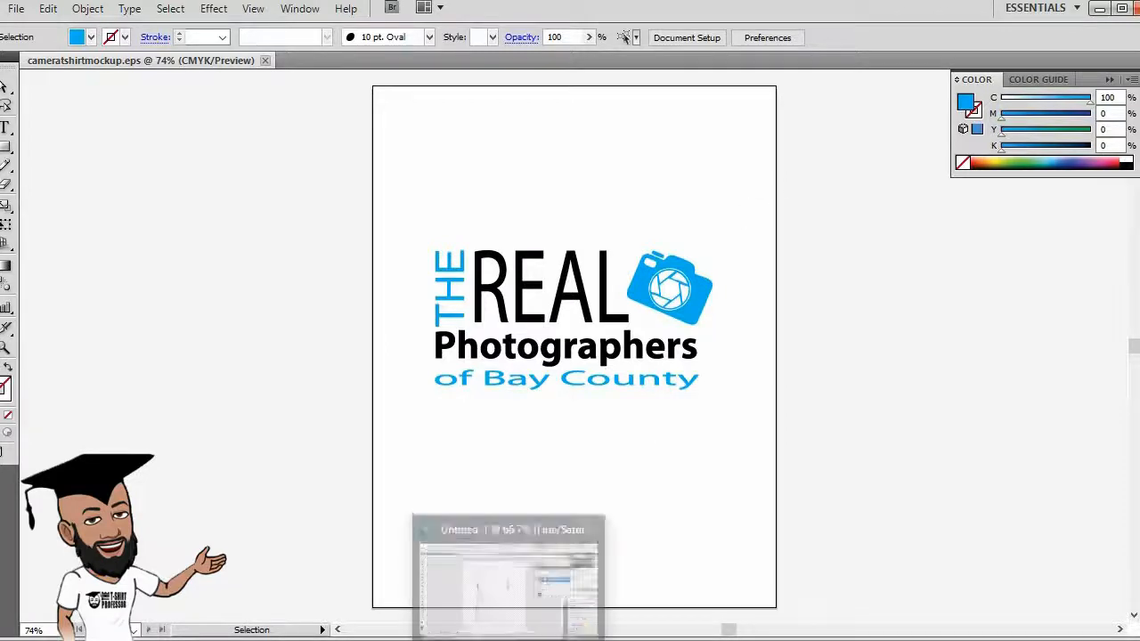
Step: Switch to Photoshop and place the cameratshirtmockup EPS file into the blank T-shirt mockup document
{"action": "left_click", "coordinate": [502, 618]}
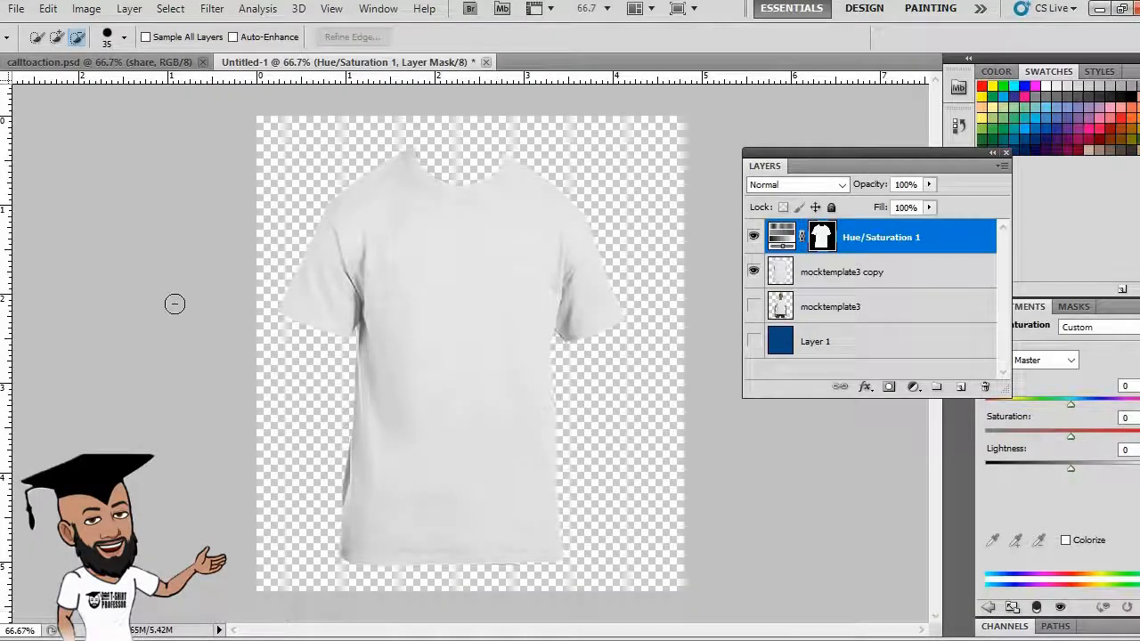
{"action": "left_click", "coordinate": [15, 10]}
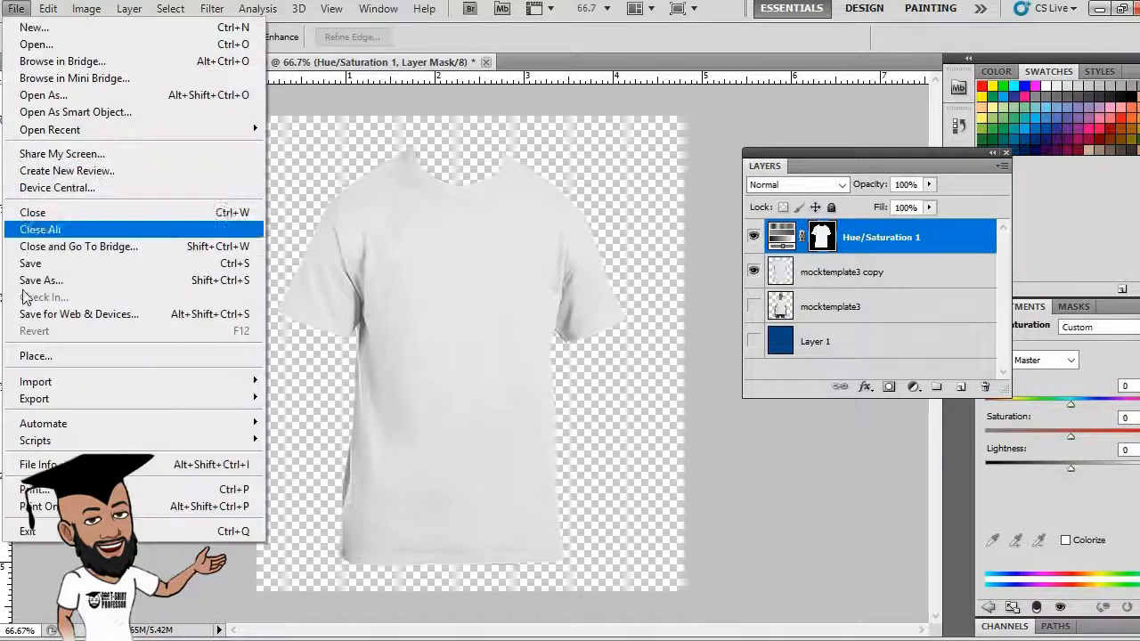
{"action": "left_click", "coordinate": [51, 356]}
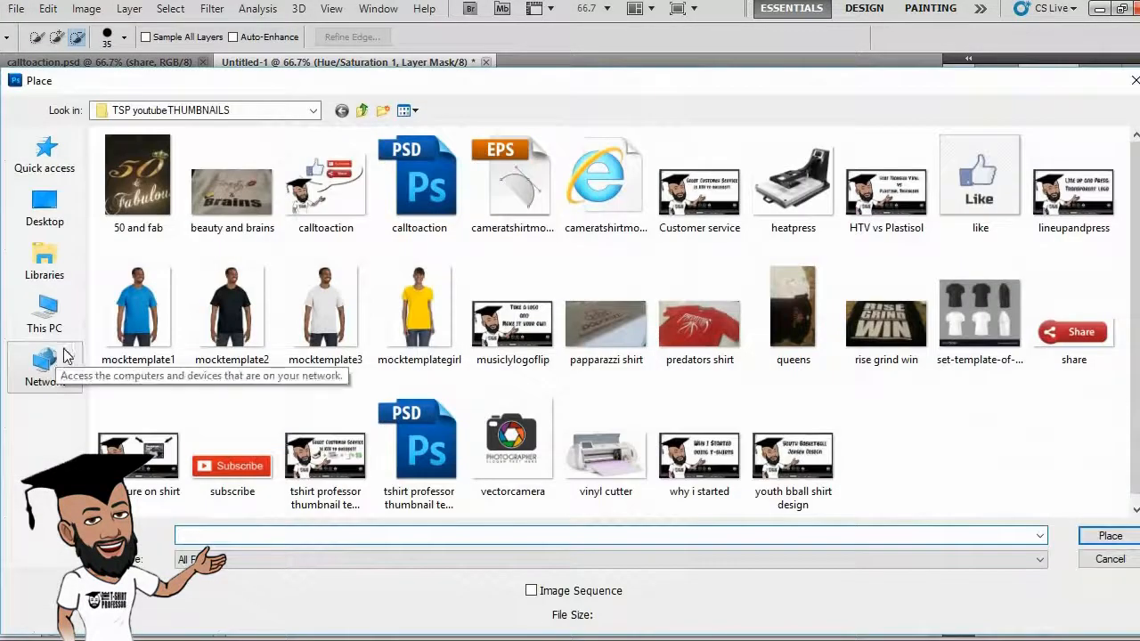
{"action": "left_click", "coordinate": [519, 193]}
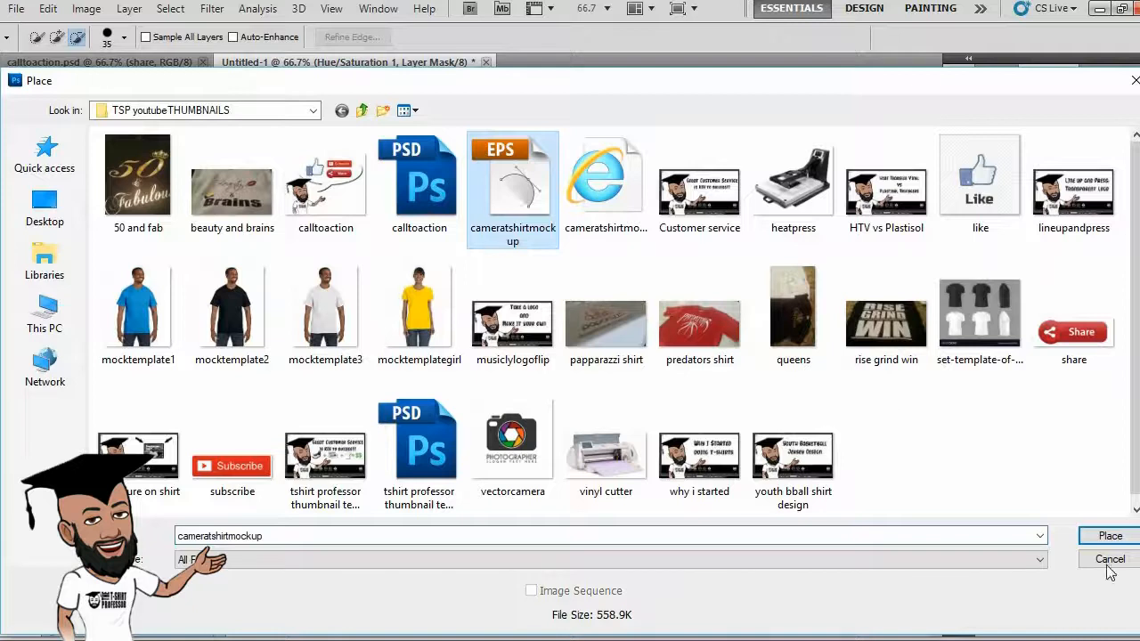
{"action": "left_click", "coordinate": [1111, 535]}
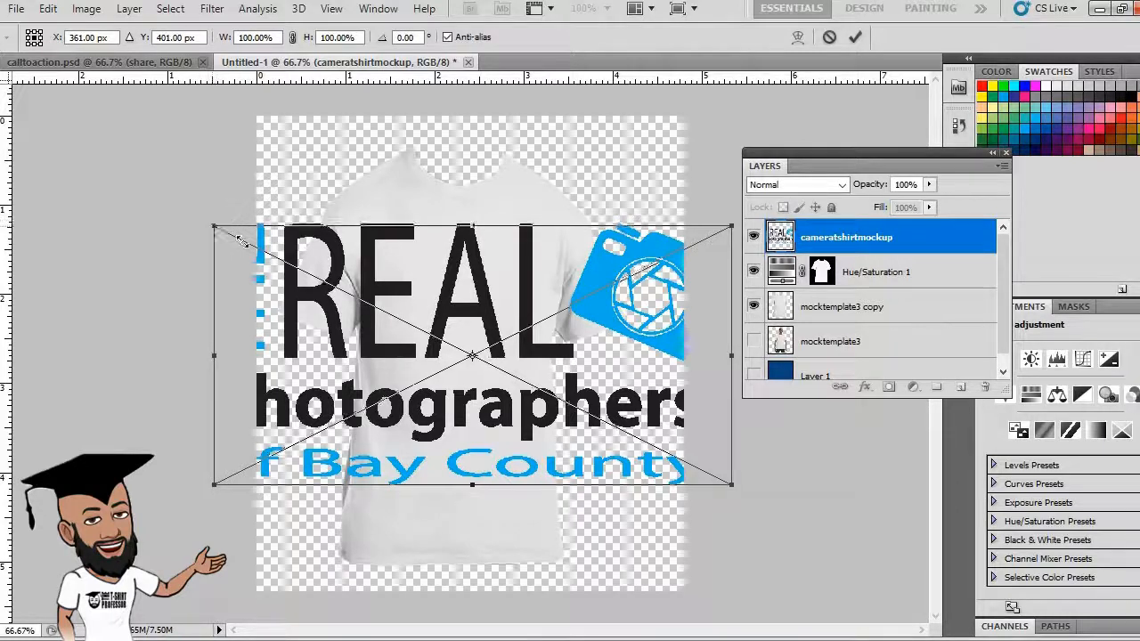
Step: Scale the placed design proportionally to about 26%, centre it on the shirt's upper chest, and commit the placement
{"action": "left_click_drag", "start_coordinate": [241, 242], "coordinate": [438, 245]}
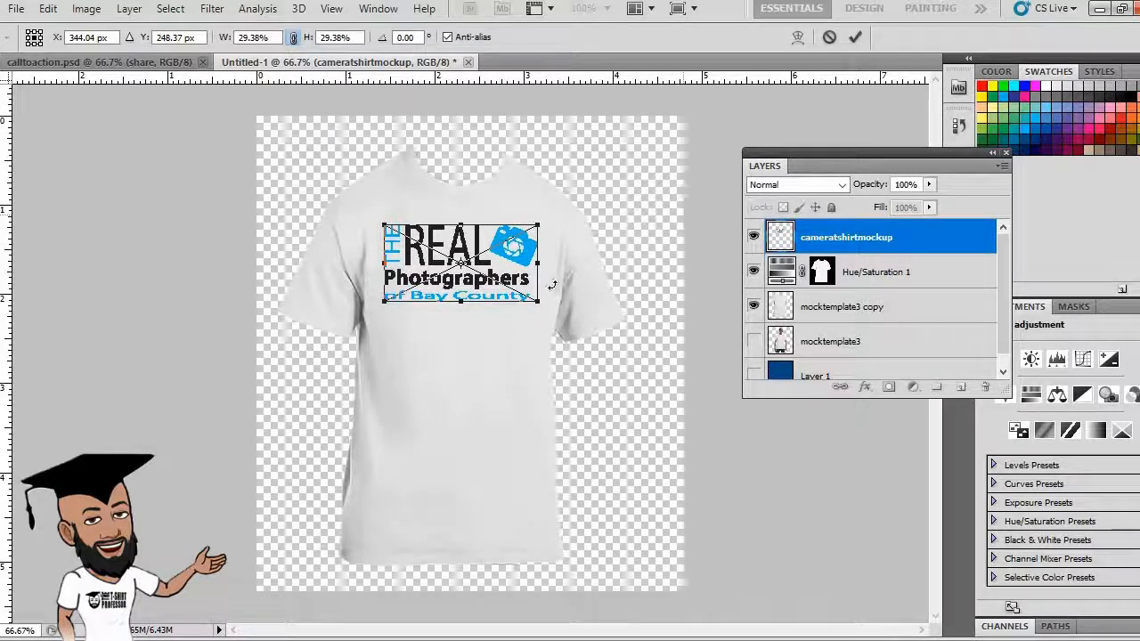
{"action": "left_click_drag", "start_coordinate": [537, 302], "coordinate": [521, 295]}
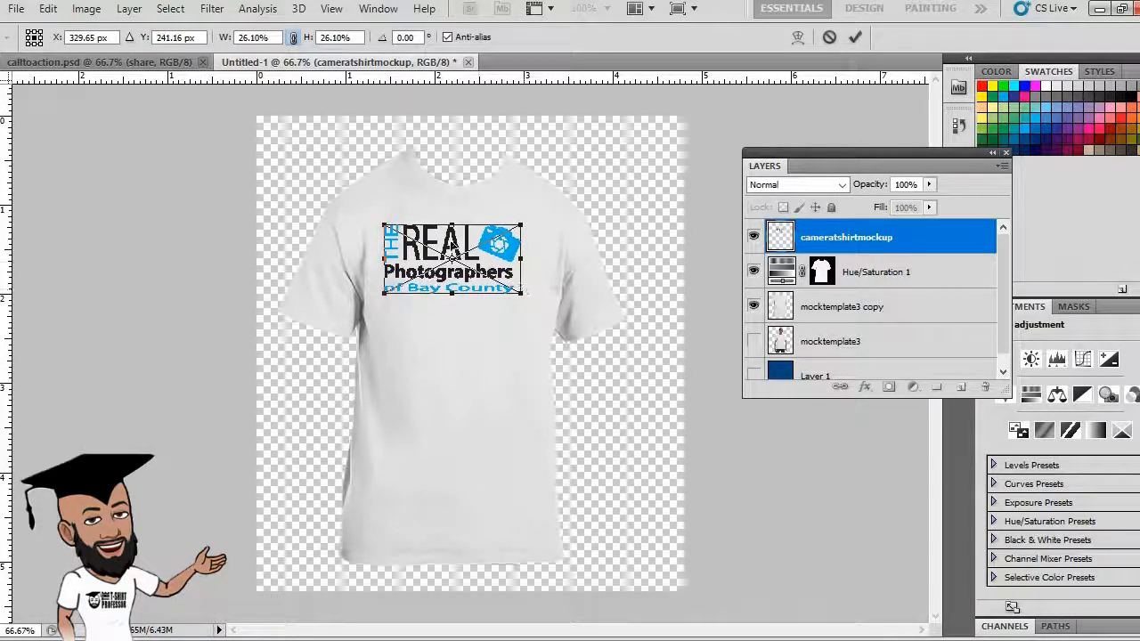
{"action": "left_click_drag", "start_coordinate": [450, 250], "coordinate": [461, 254]}
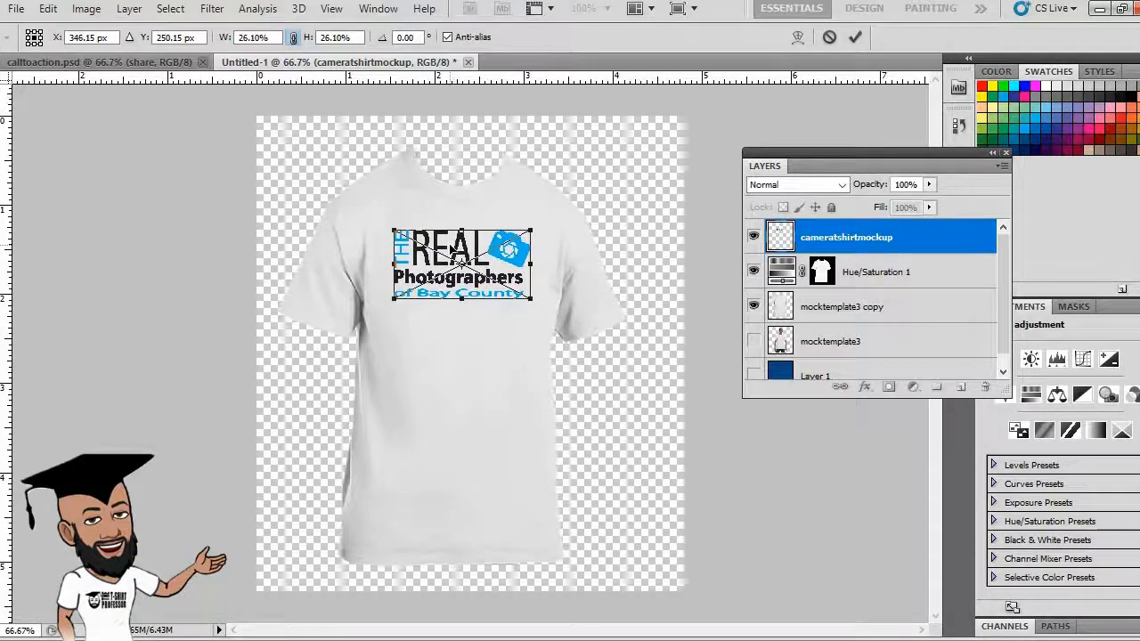
{"action": "left_click", "coordinate": [854, 39]}
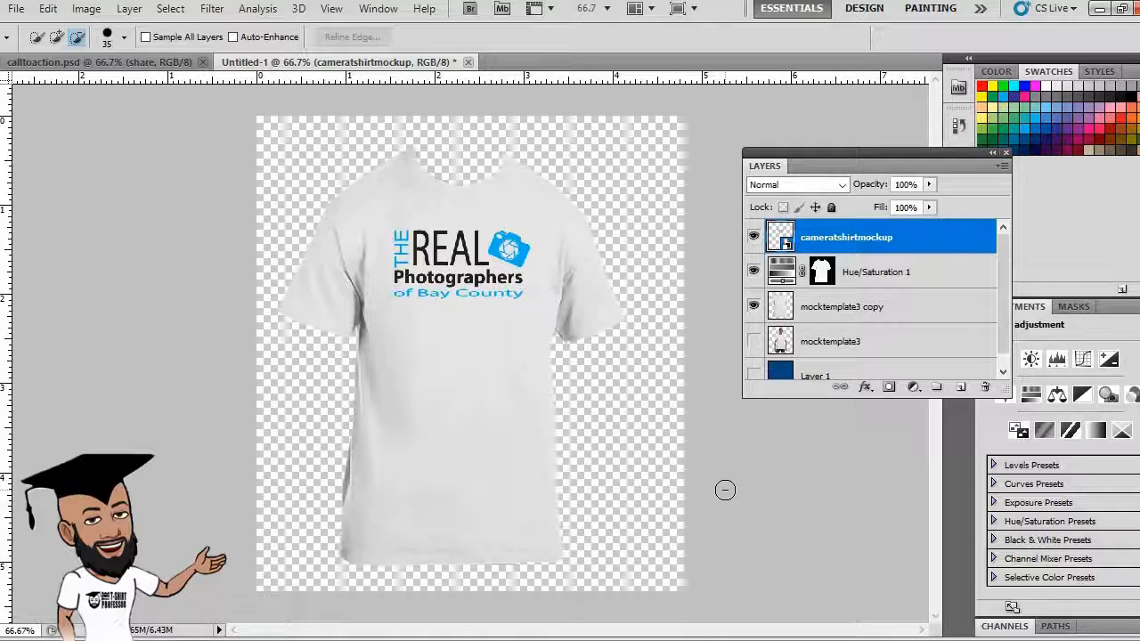
Step: Move the Layers panel clear of the shirt and examine the placed design on the mockup at 100% and 200% zoom
{"action": "key", "text": "ctrl+plus"}
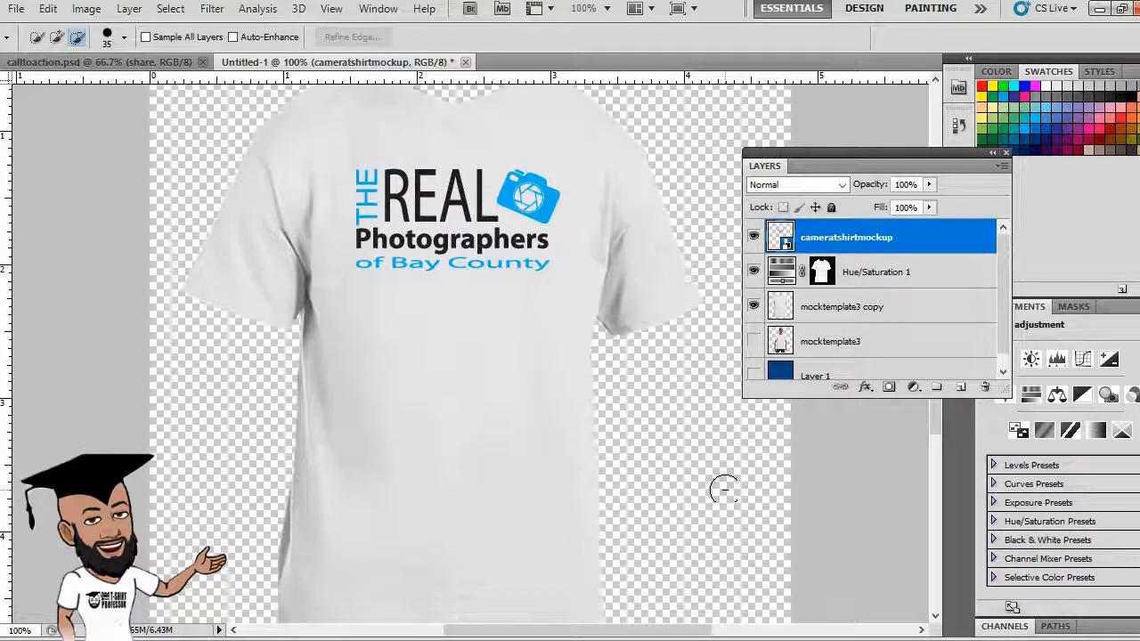
{"action": "scroll", "coordinate": [723, 490], "scroll_direction": "up", "scroll_amount": 1}
{"action": "left_click_drag", "start_coordinate": [815, 152], "coordinate": [958, 215]}
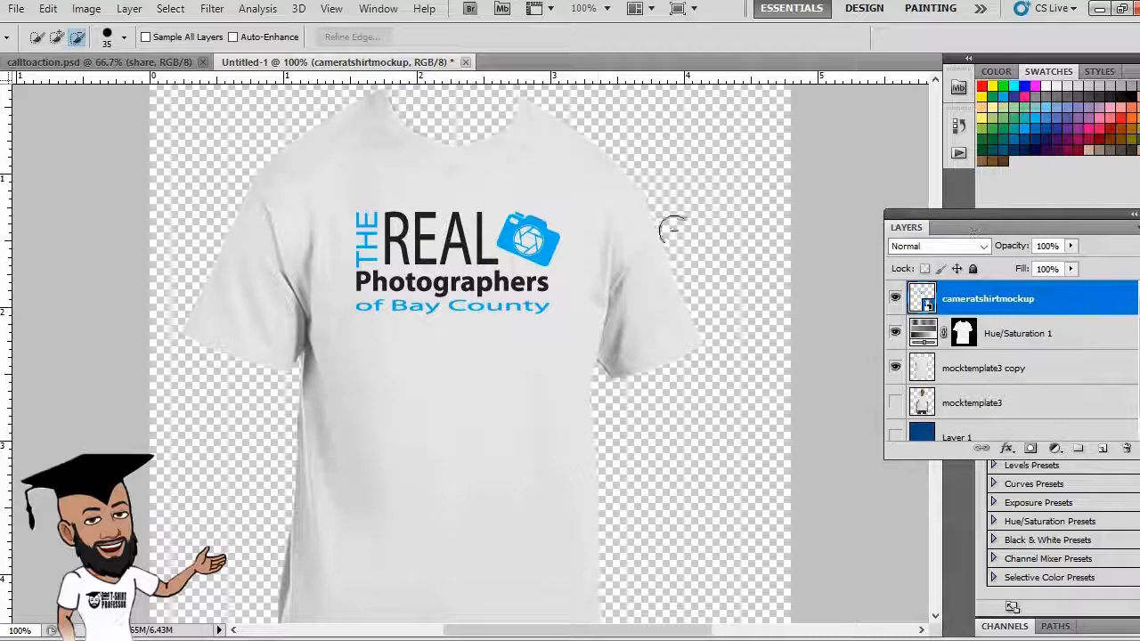
{"action": "scroll", "coordinate": [516, 383], "scroll_direction": "up", "scroll_amount": 1}
{"action": "key", "text": "ctrl+plus"}
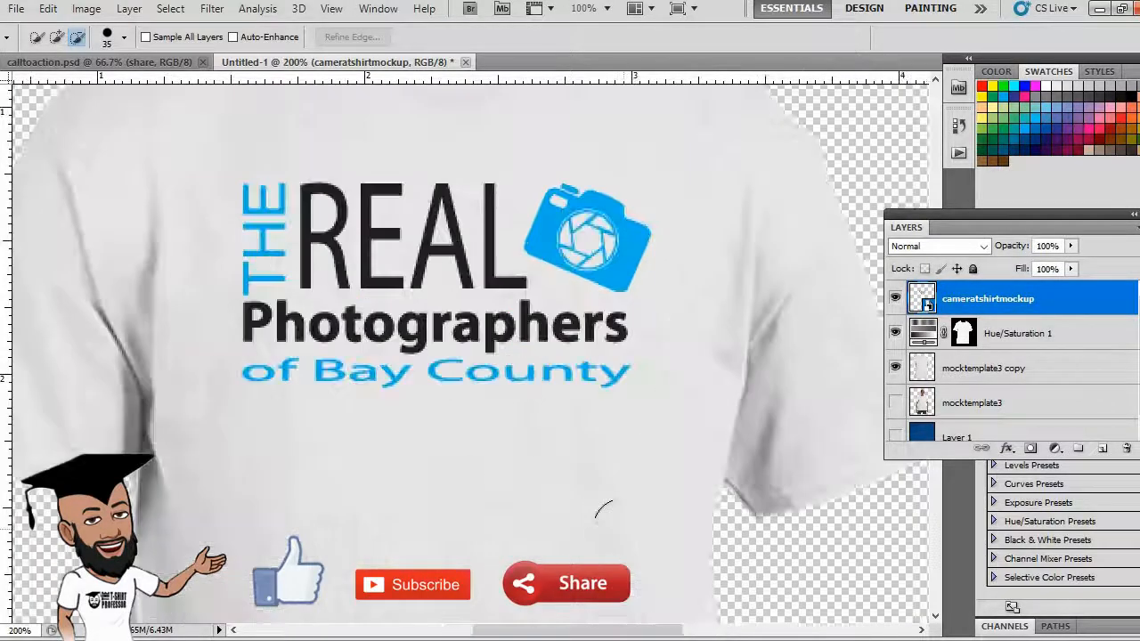
{"action": "scroll", "coordinate": [597, 499], "scroll_direction": "up", "scroll_amount": 3}
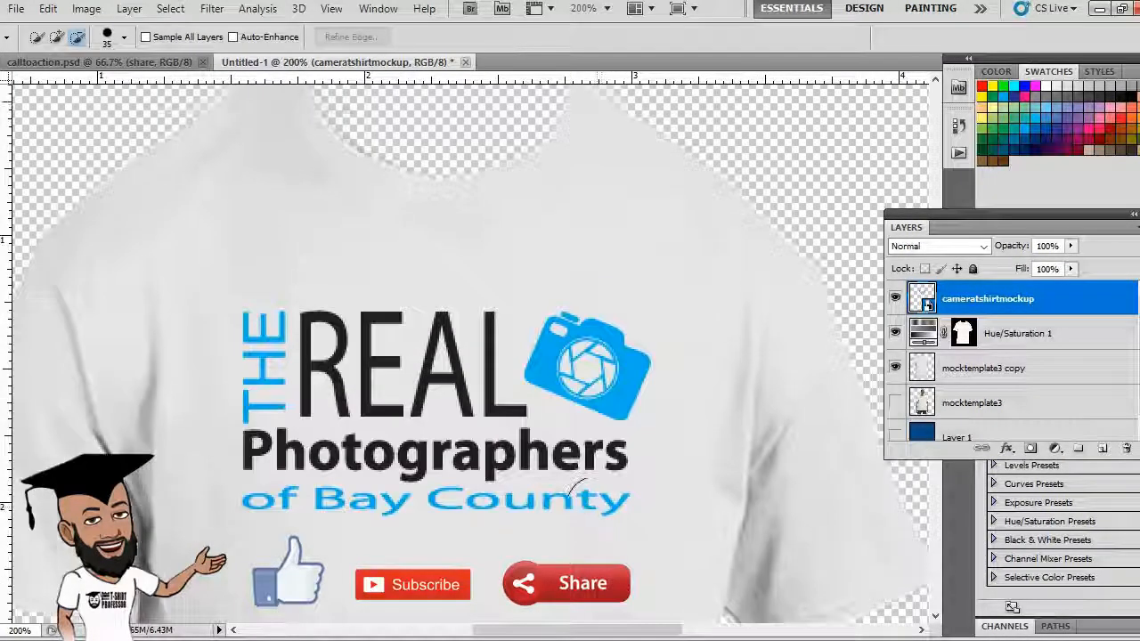
{"action": "key", "text": "ctrl+minus"}
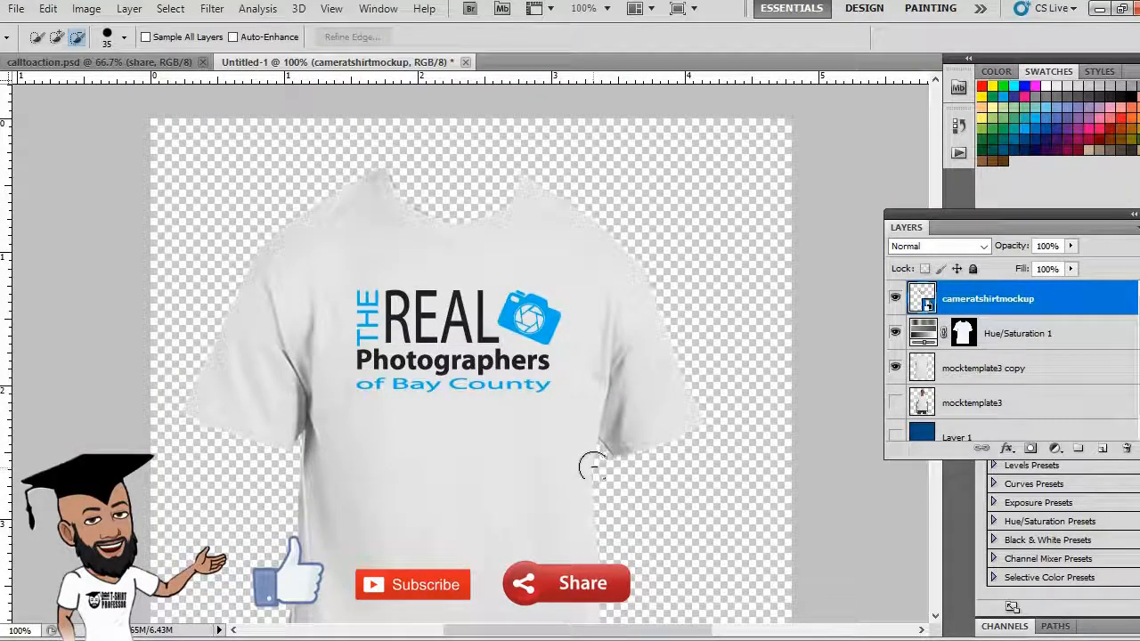
{"action": "scroll", "coordinate": [595, 465], "scroll_direction": "down", "scroll_amount": 2}
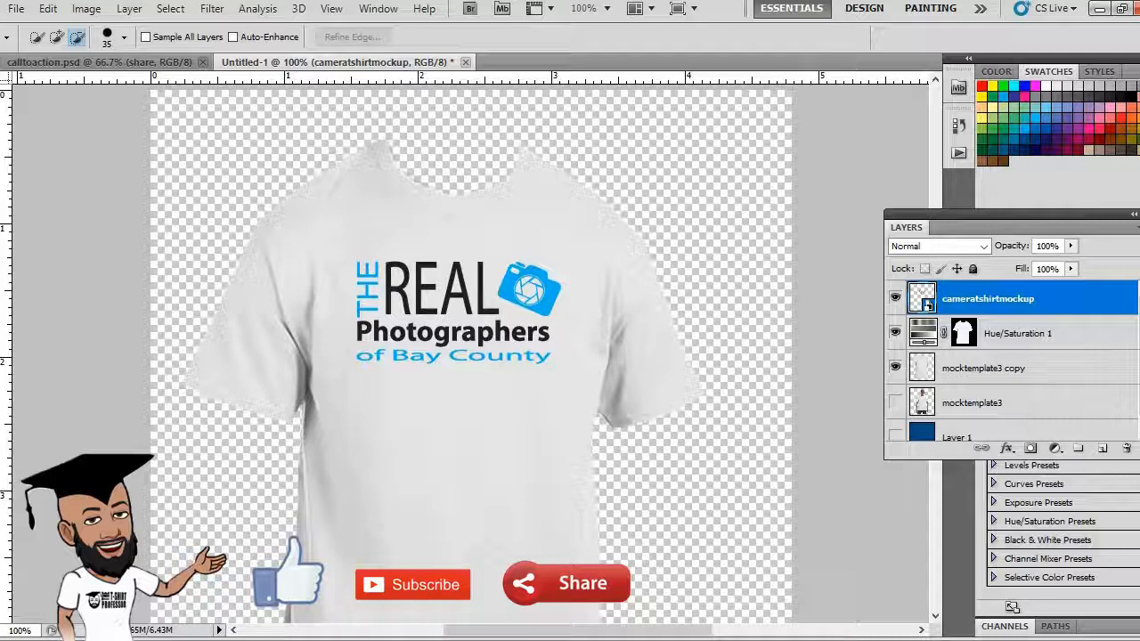
{"action": "scroll", "coordinate": [595, 467], "scroll_direction": "up", "scroll_amount": 2}
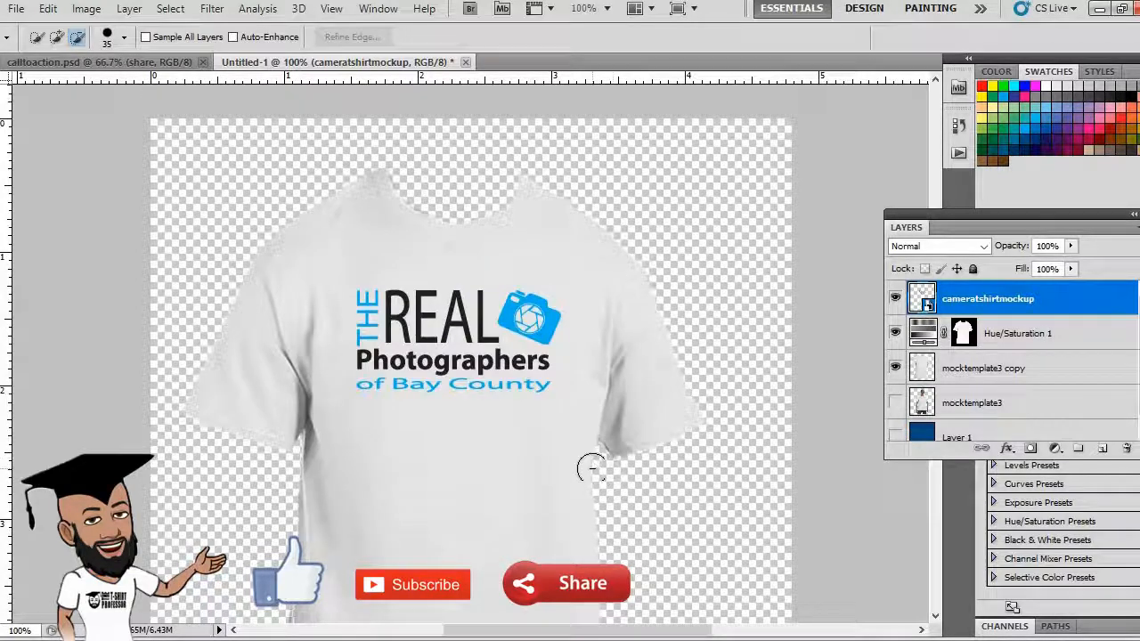
{"action": "scroll", "coordinate": [599, 461], "scroll_direction": "down", "scroll_amount": 2}
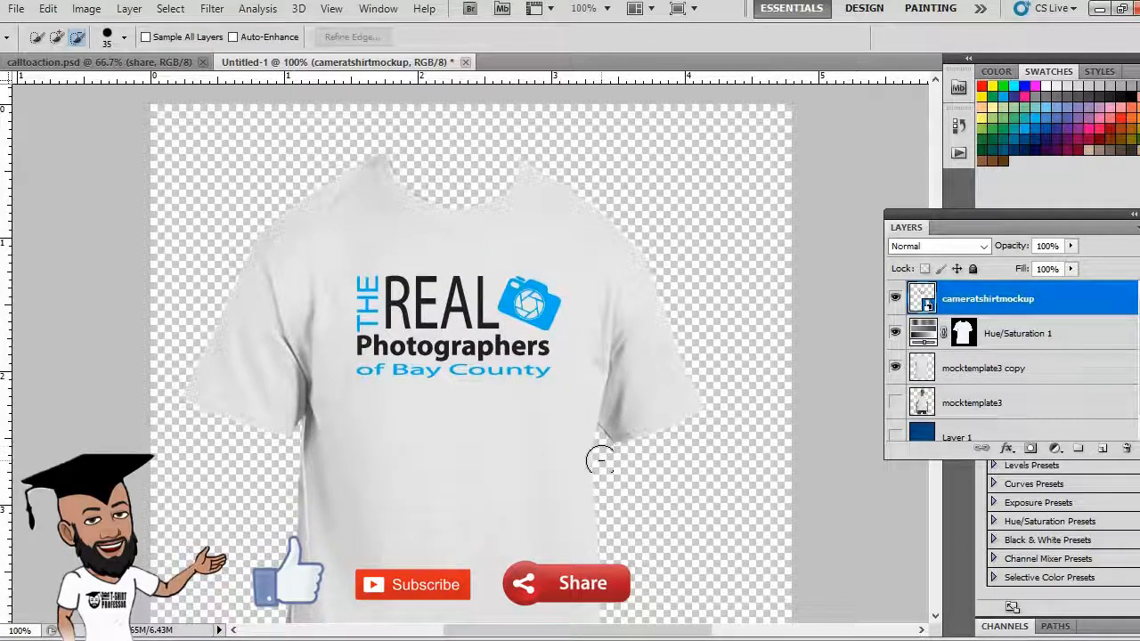